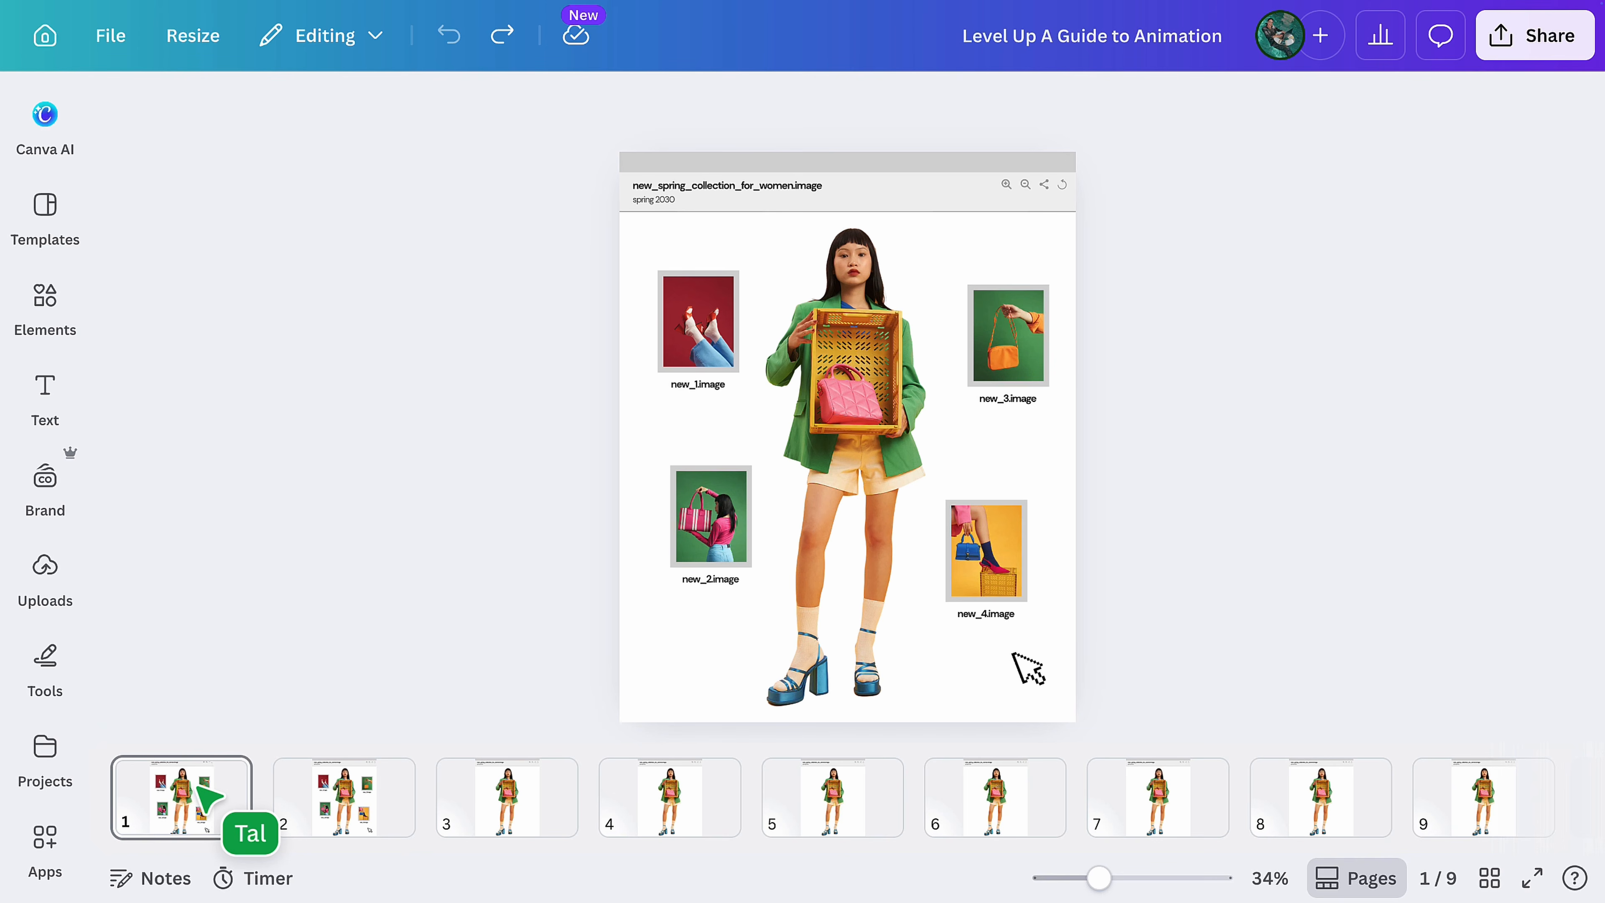
Step: On page 2, move the pixel cursor graphic to the lower-right corner of the new_1.image photo
{"action": "left_click", "coordinate": [360, 811]}
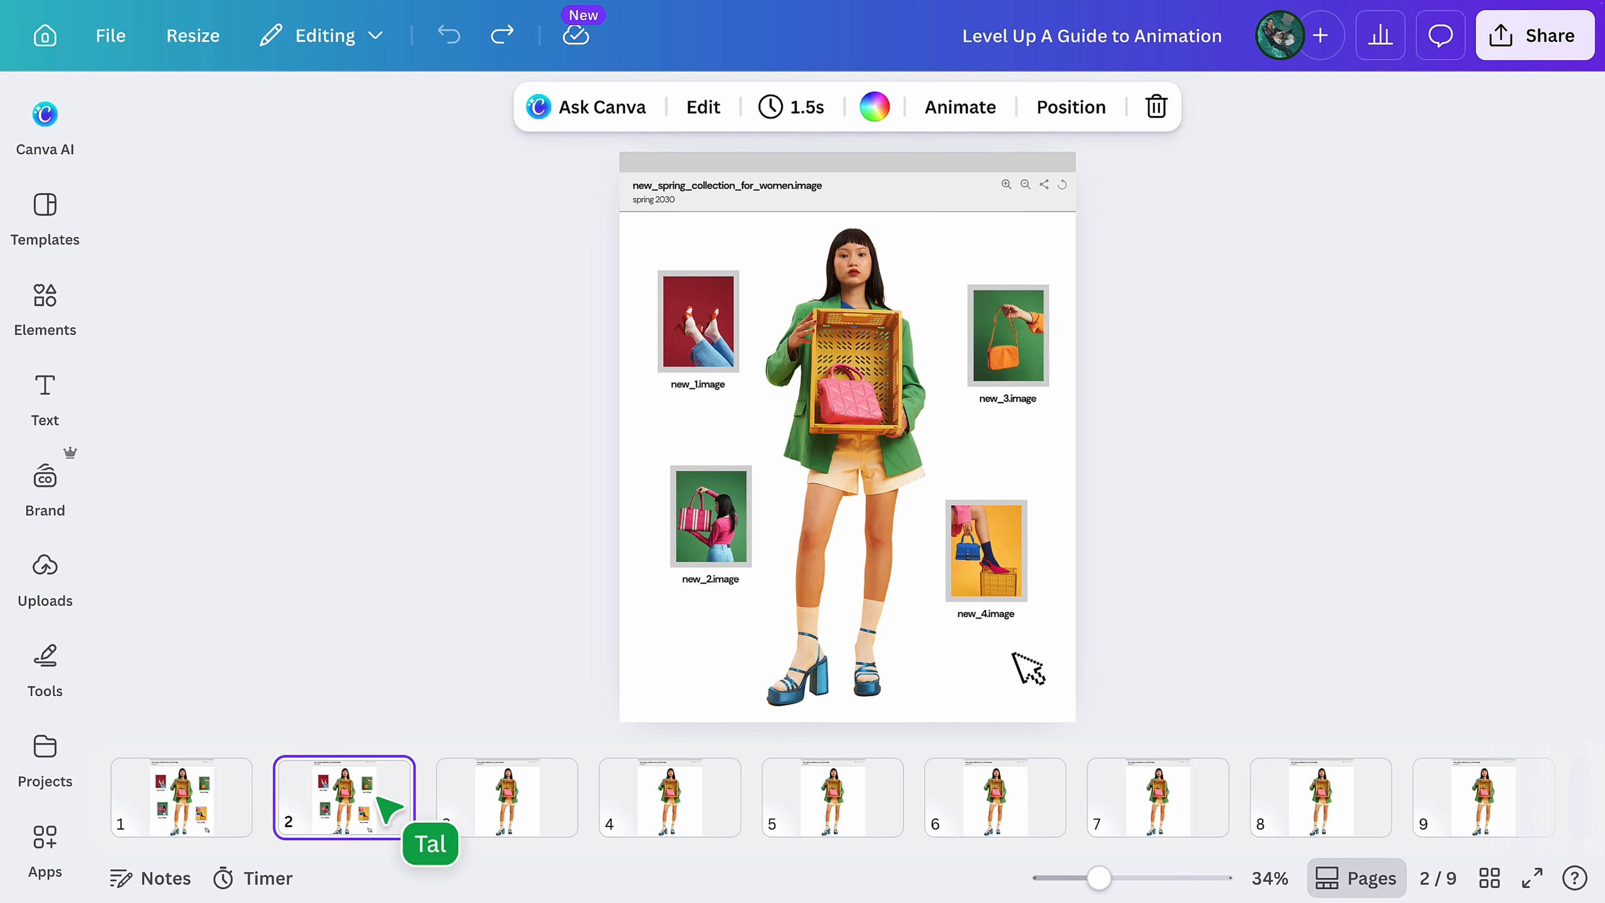
{"action": "left_click", "coordinate": [1029, 674]}
{"action": "left_click_drag", "start_coordinate": [1028, 674], "coordinate": [752, 394]}
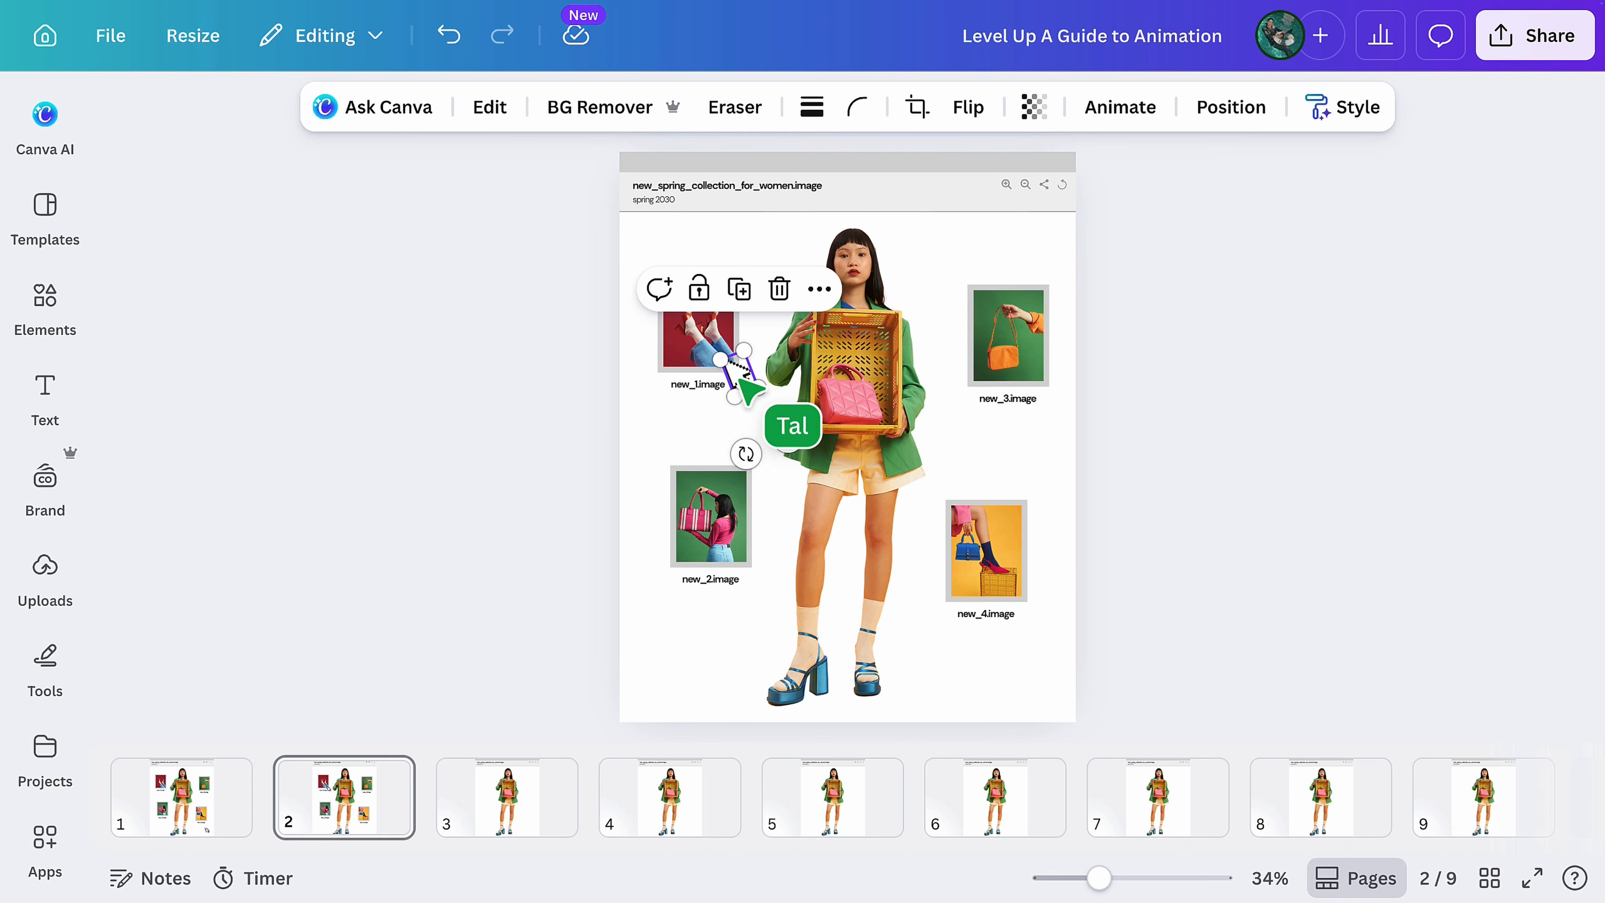
Step: Copy the captioned photos and cursor from page 2 to page 3, and move new_1.image with the cursor onto the model's crate
{"action": "left_click_drag", "start_coordinate": [575, 334], "coordinate": [1085, 585]}
{"action": "key", "text": "ctrl+c"}
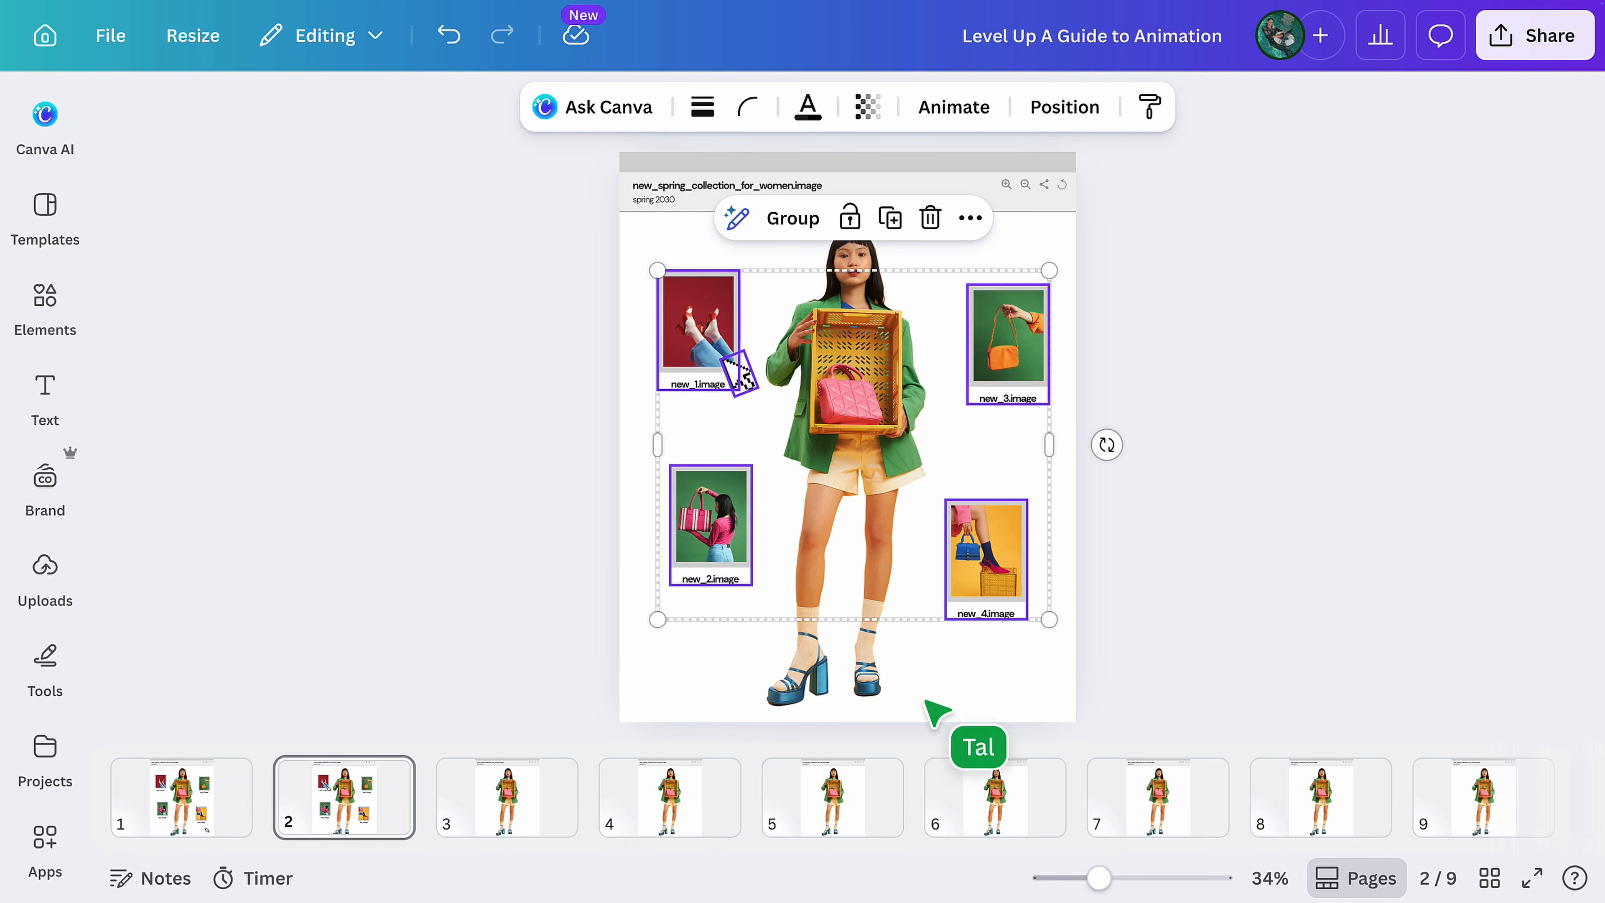
{"action": "left_click", "coordinate": [515, 819]}
{"action": "key", "text": "ctrl+v"}
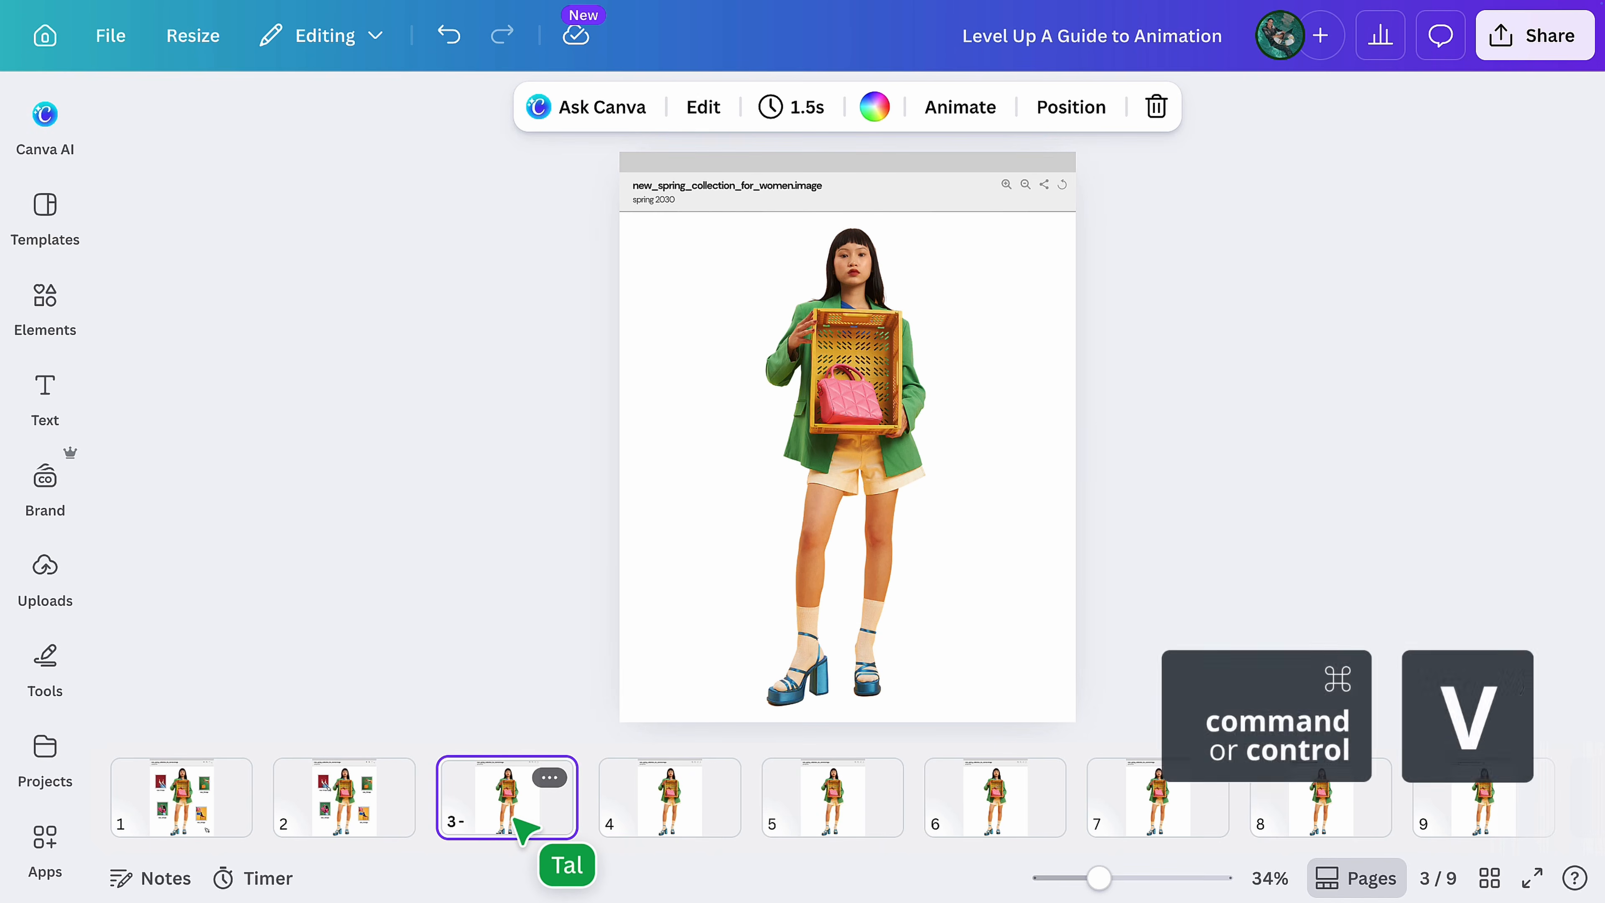
{"action": "left_click", "coordinate": [509, 629]}
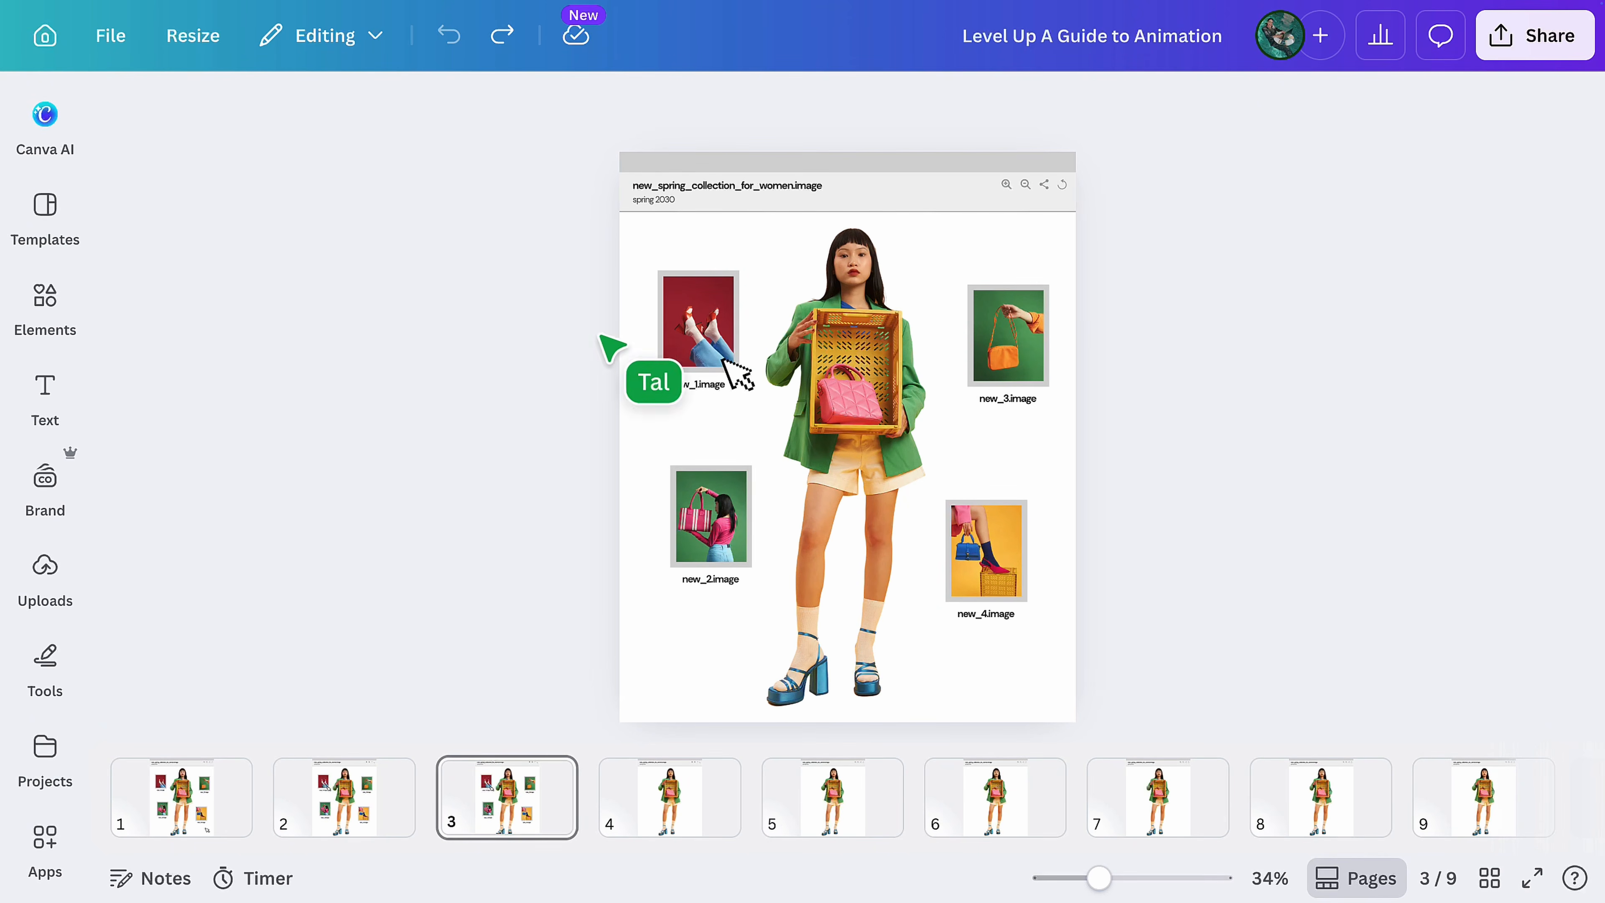
{"action": "left_click_drag", "start_coordinate": [742, 385], "coordinate": [900, 432]}
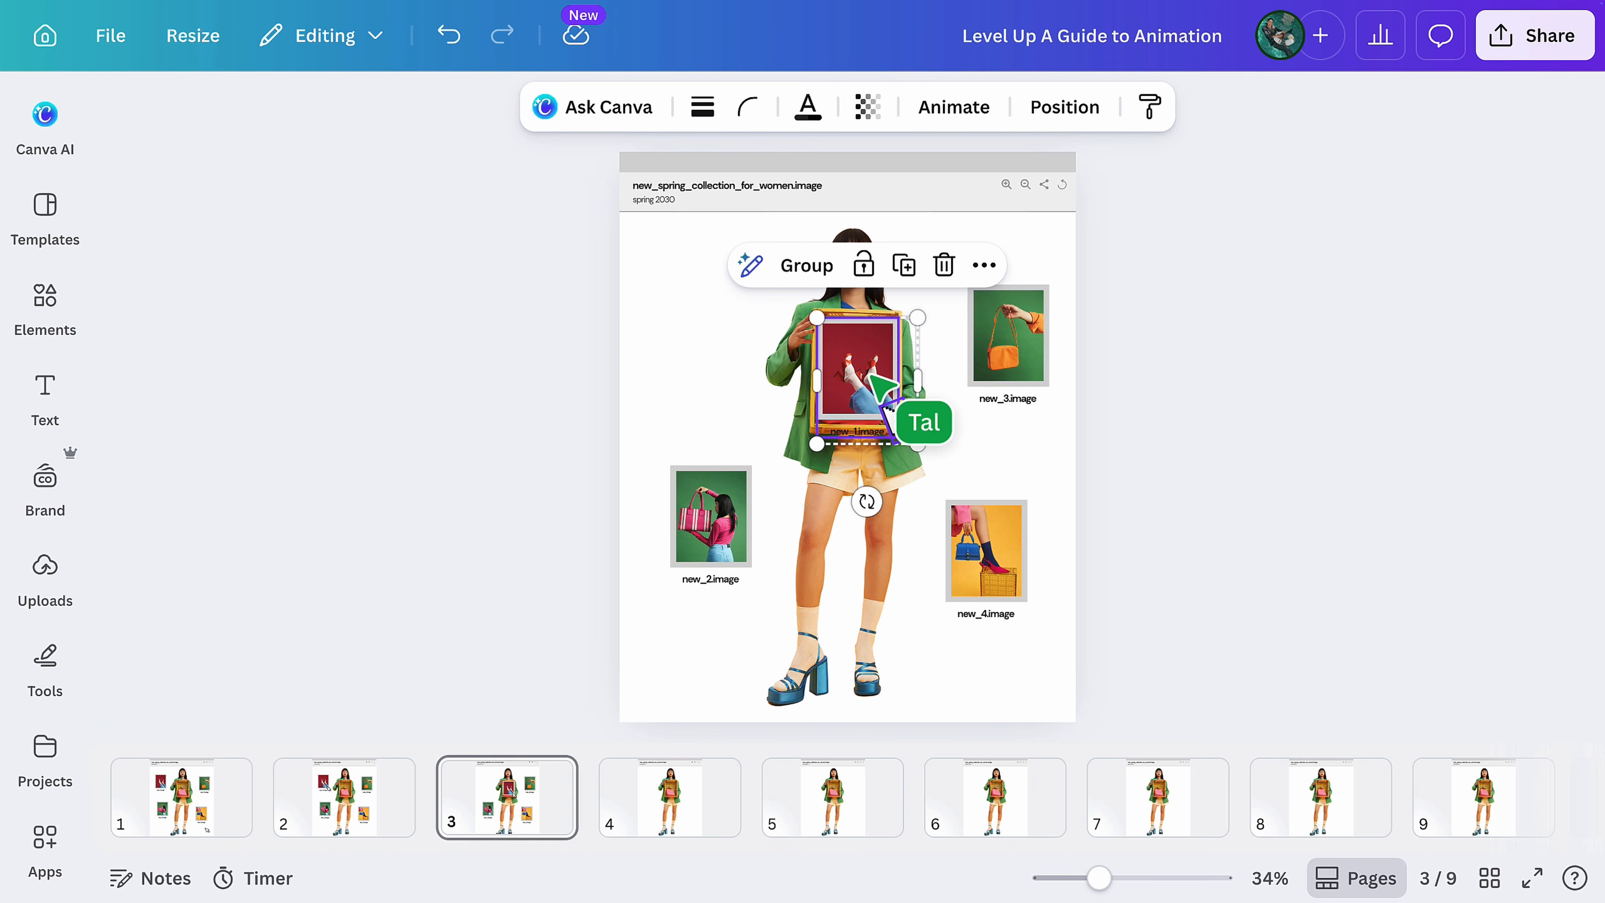
{"action": "left_click", "coordinate": [594, 331]}
Step: Copy the photos and cursor from page 3 to page 4, and move the cursor graphic to the new_2.image photo's lower-right corner
{"action": "left_click_drag", "start_coordinate": [677, 319], "coordinate": [1048, 600]}
{"action": "key", "text": "ctrl+c"}
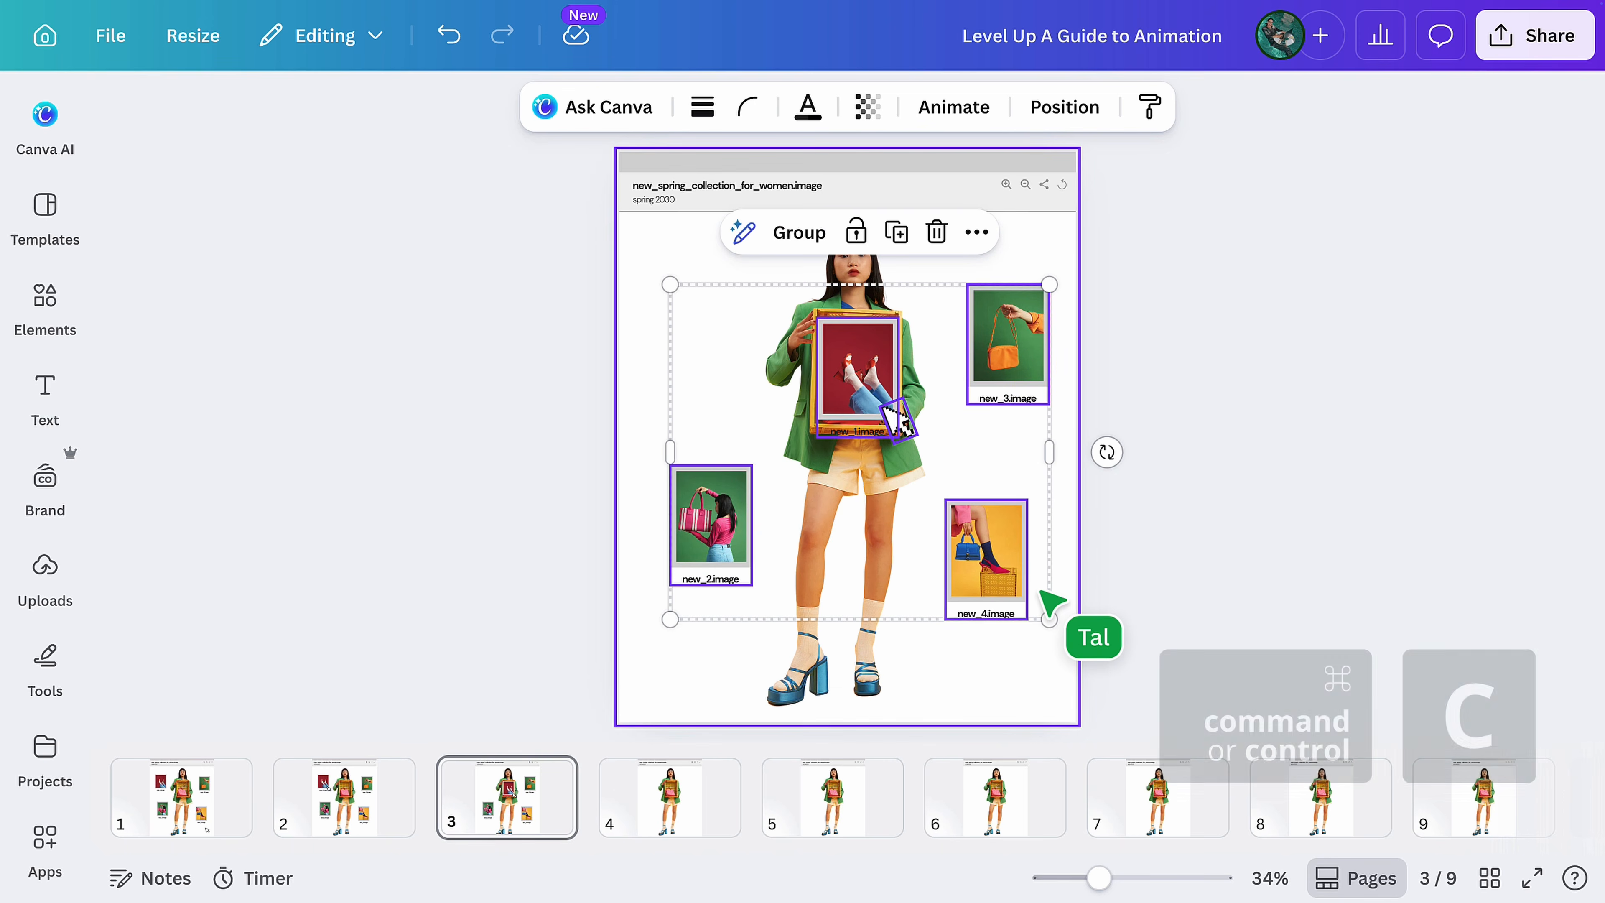
{"action": "left_click", "coordinate": [672, 798]}
{"action": "key", "text": "ctrl+v"}
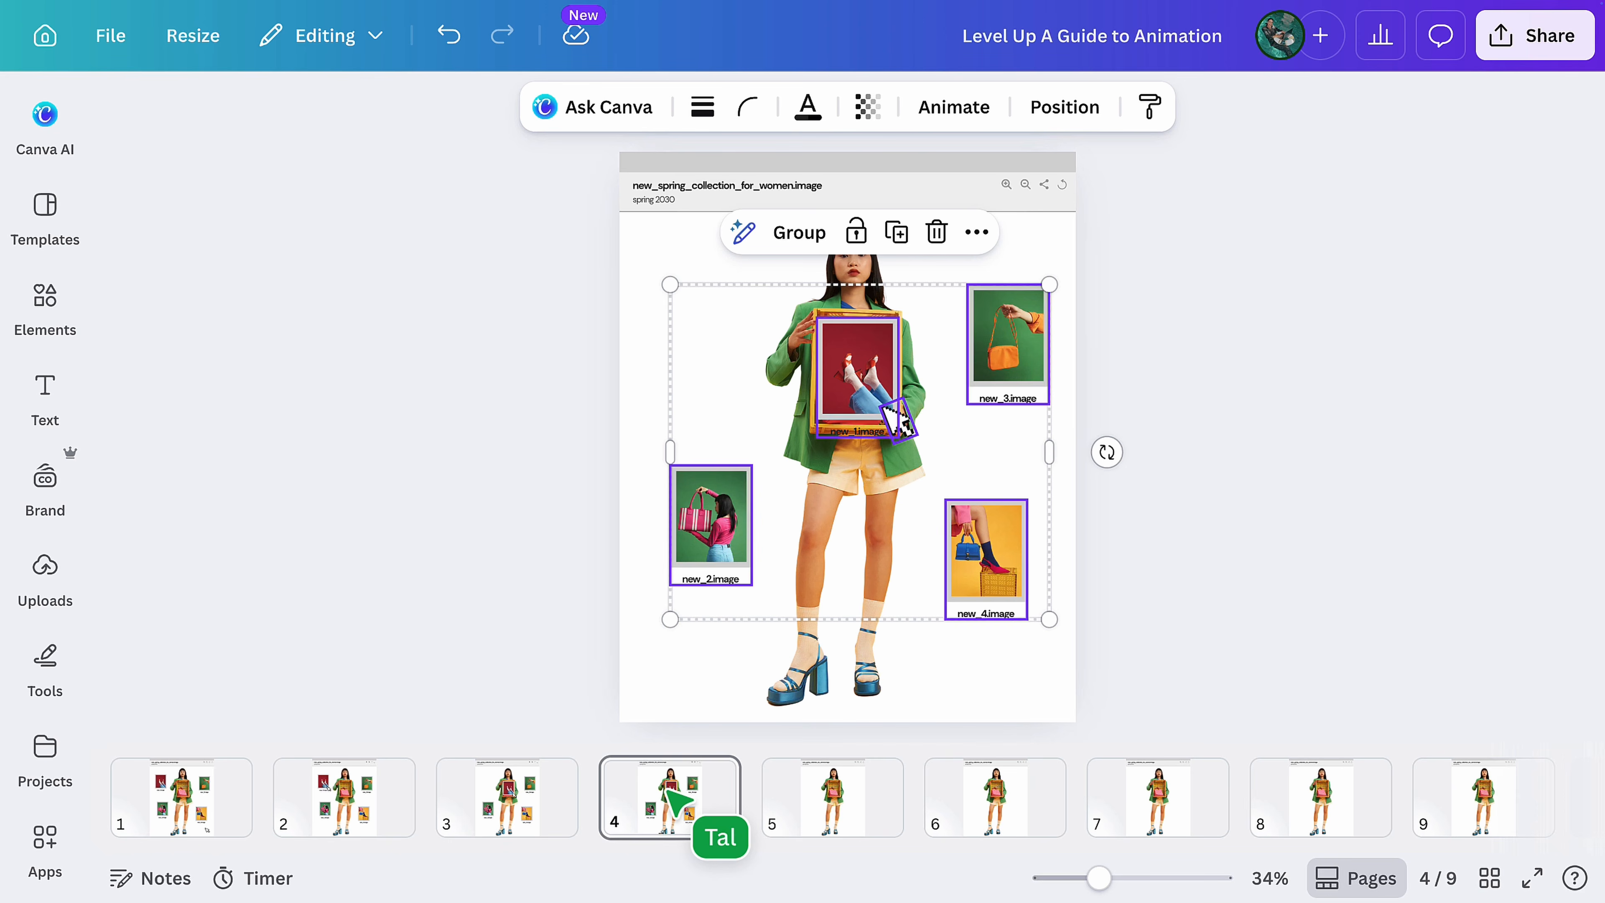
{"action": "left_click", "coordinate": [899, 428]}
{"action": "left_click_drag", "start_coordinate": [898, 427], "coordinate": [752, 567]}
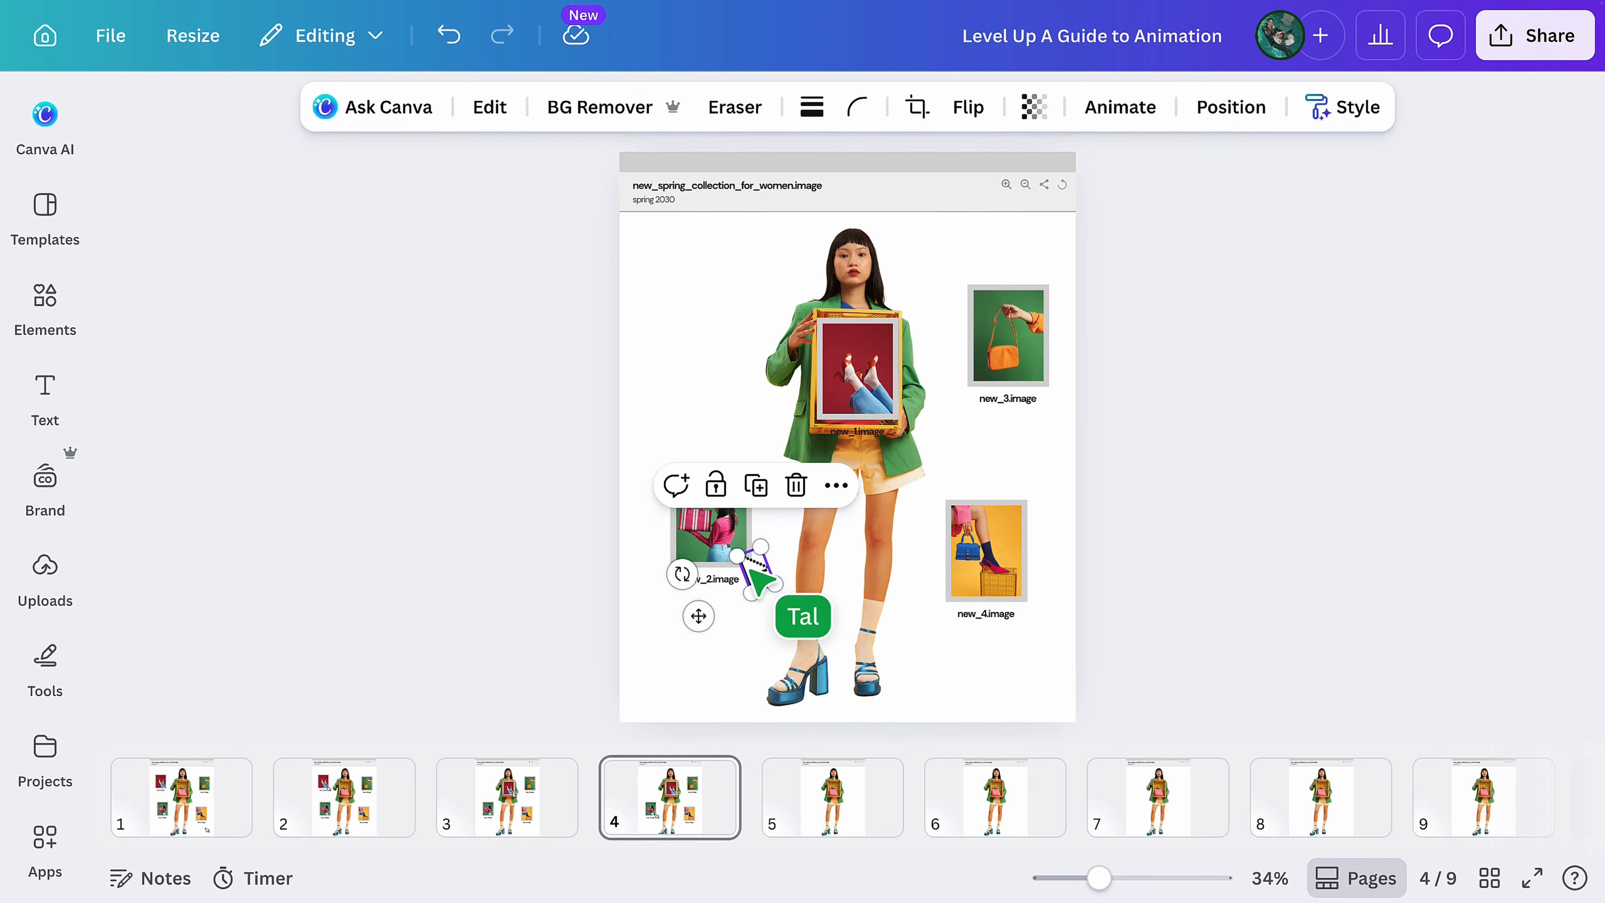
{"action": "left_click", "coordinate": [550, 495]}
Step: Copy the photos and cursor from page 4 to page 5, and move new_2.image with the cursor onto the crate
{"action": "left_click_drag", "start_coordinate": [671, 314], "coordinate": [1050, 614]}
{"action": "key", "text": "ctrl+c"}
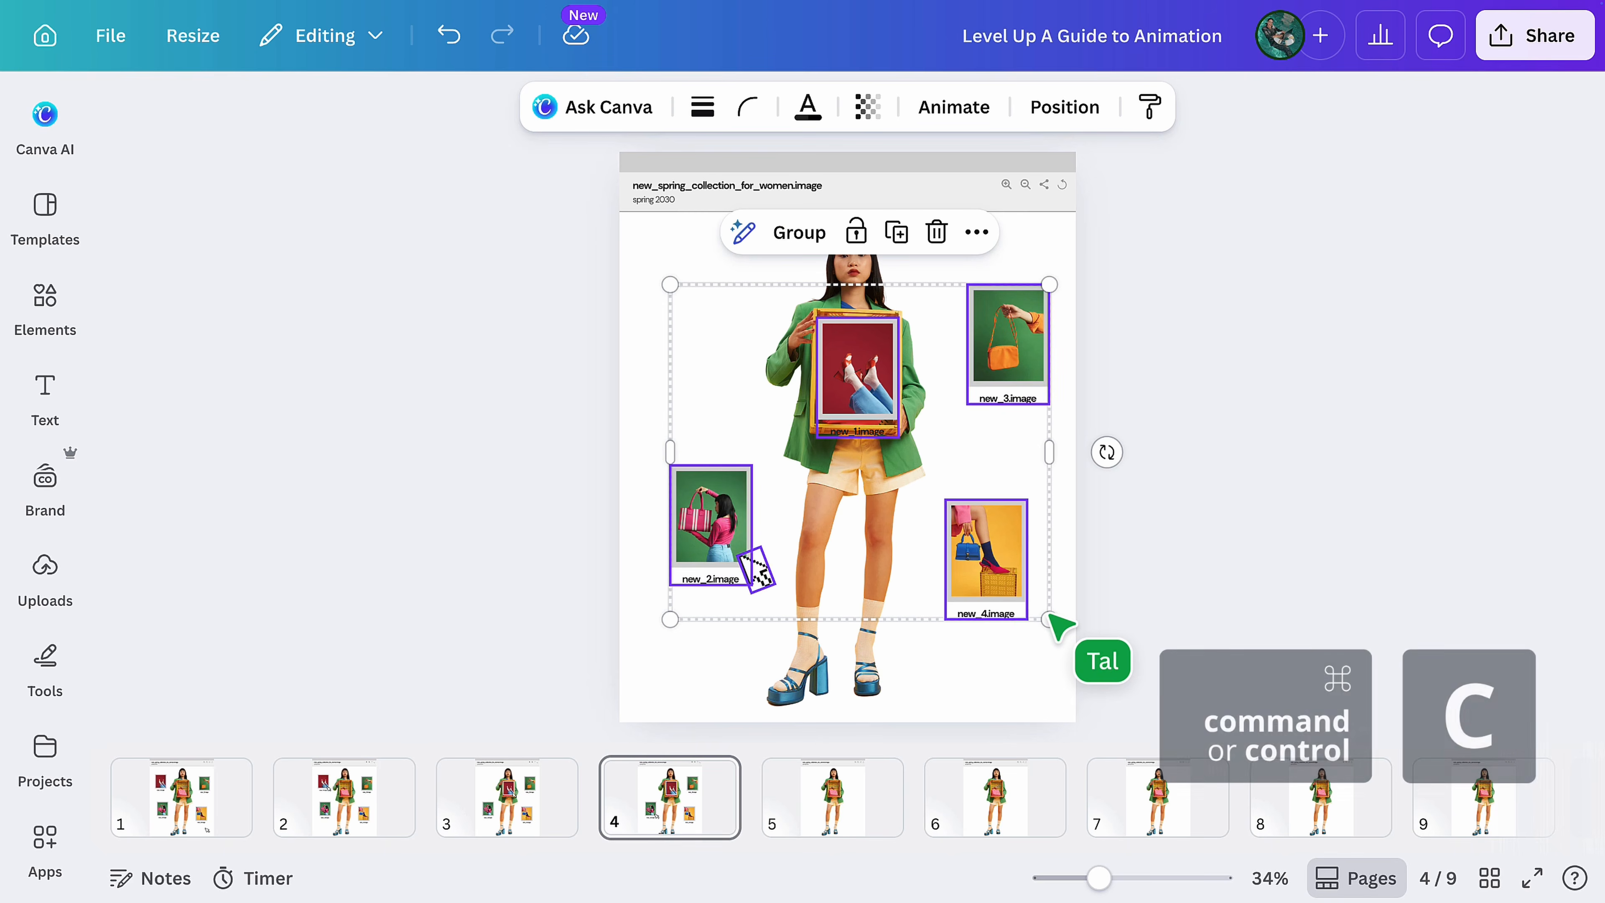
{"action": "left_click", "coordinate": [850, 813]}
{"action": "key", "text": "ctrl+v"}
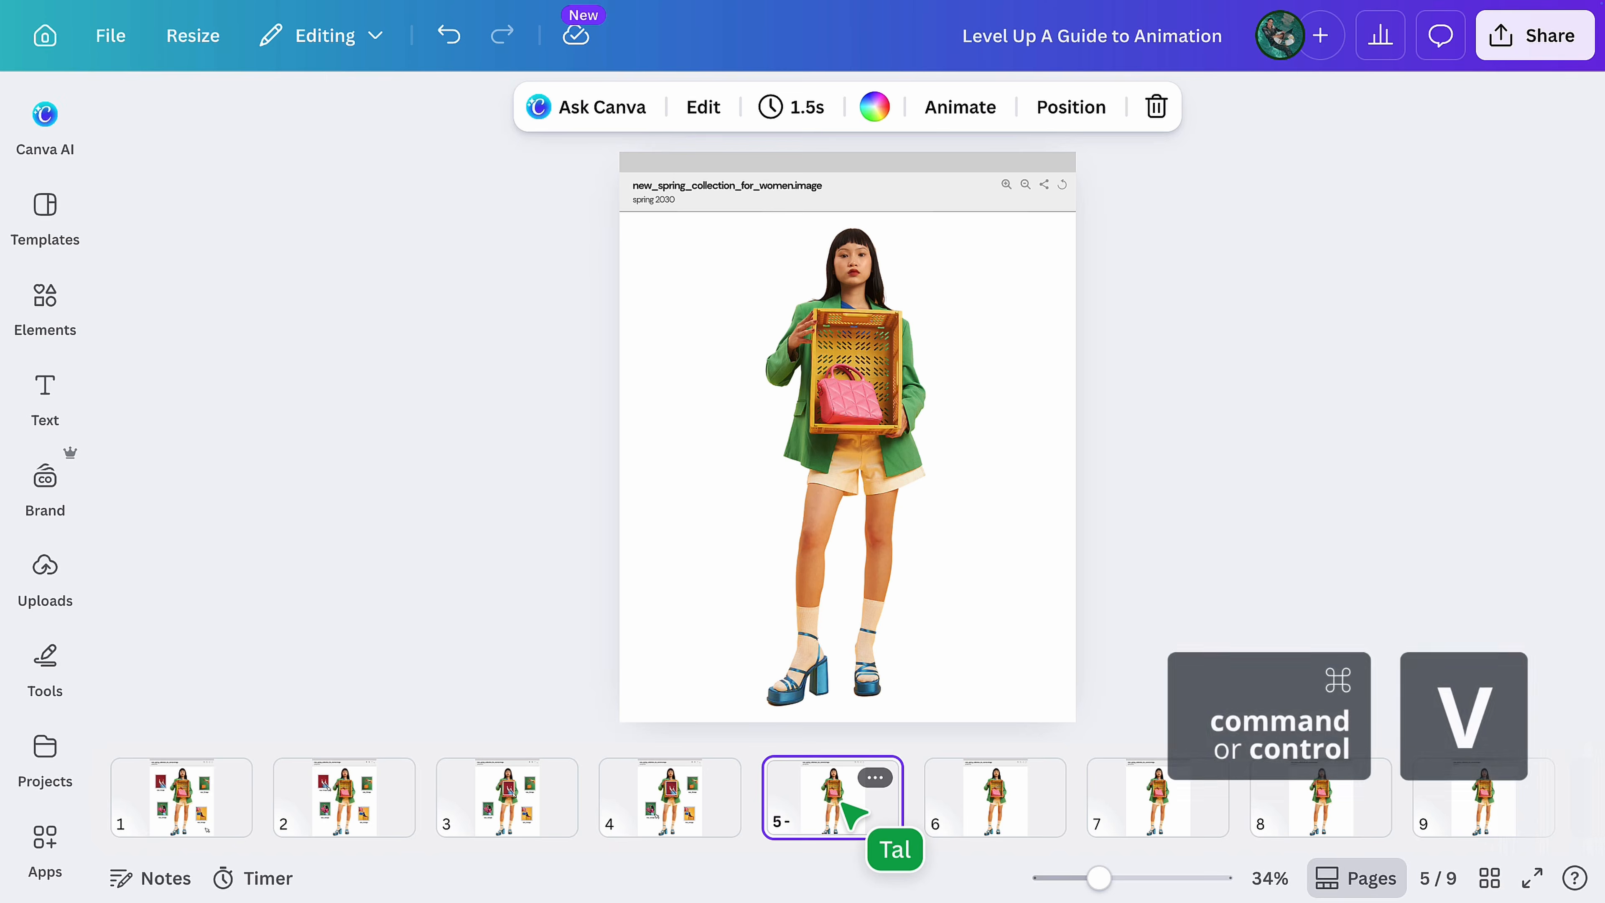
{"action": "left_click_drag", "start_coordinate": [651, 478], "coordinate": [871, 359]}
Step: Copy the photos and cursor from page 5 to page 6, and move the cursor graphic to the new_3.image photo's lower-right corner
{"action": "left_click_drag", "start_coordinate": [759, 283], "coordinate": [1056, 563]}
{"action": "key", "text": "ctrl+c"}
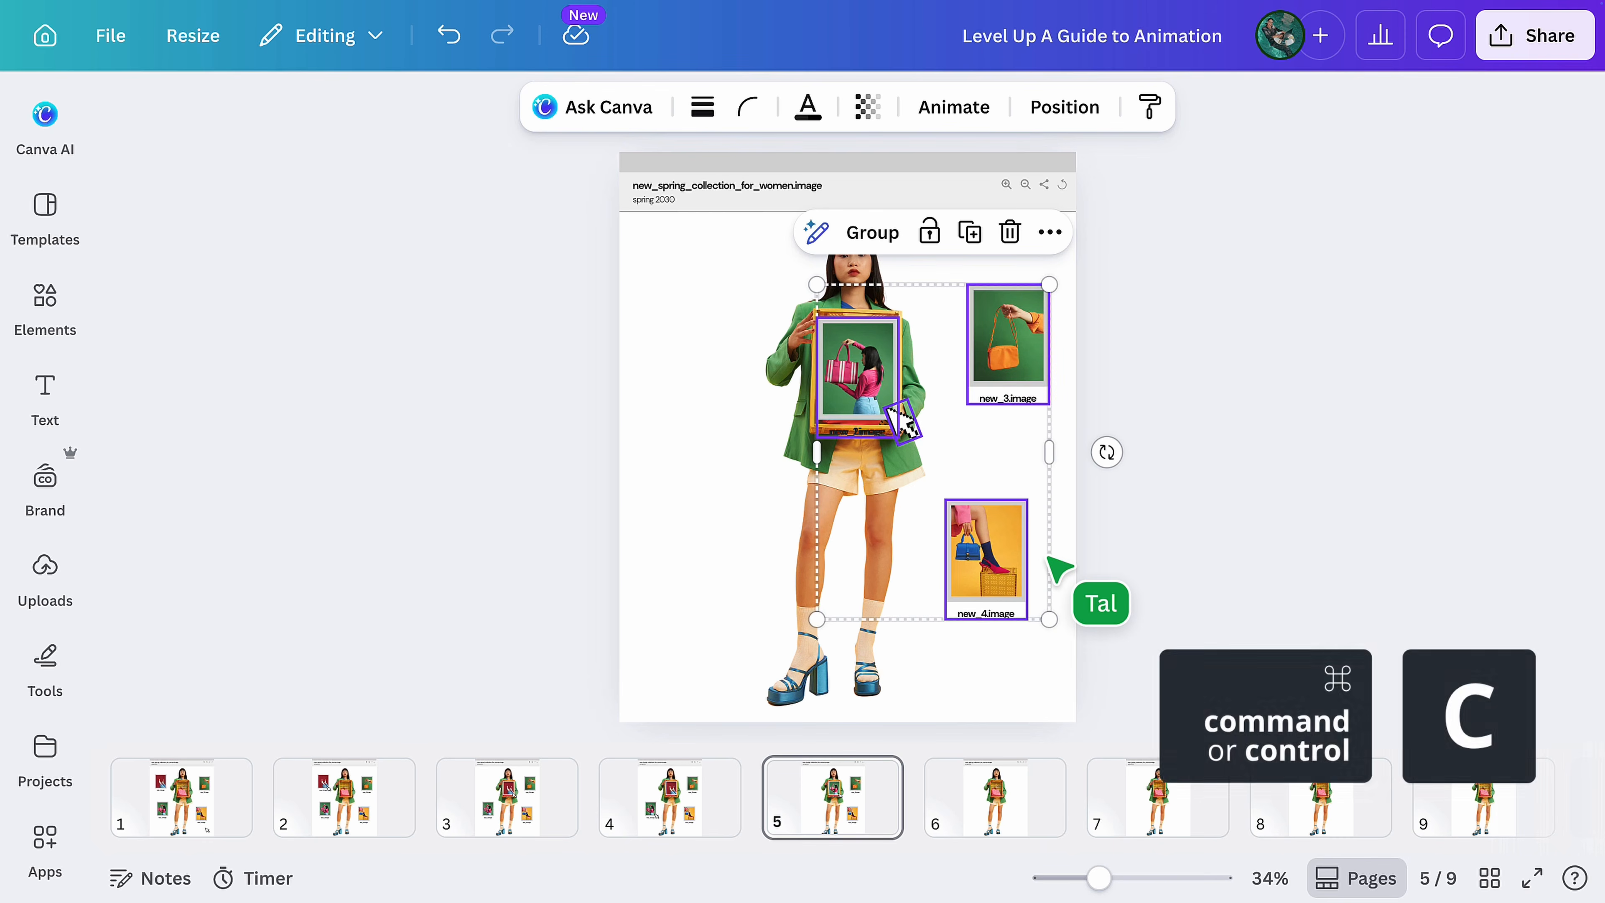
{"action": "left_click", "coordinate": [1005, 813]}
{"action": "key", "text": "ctrl+v"}
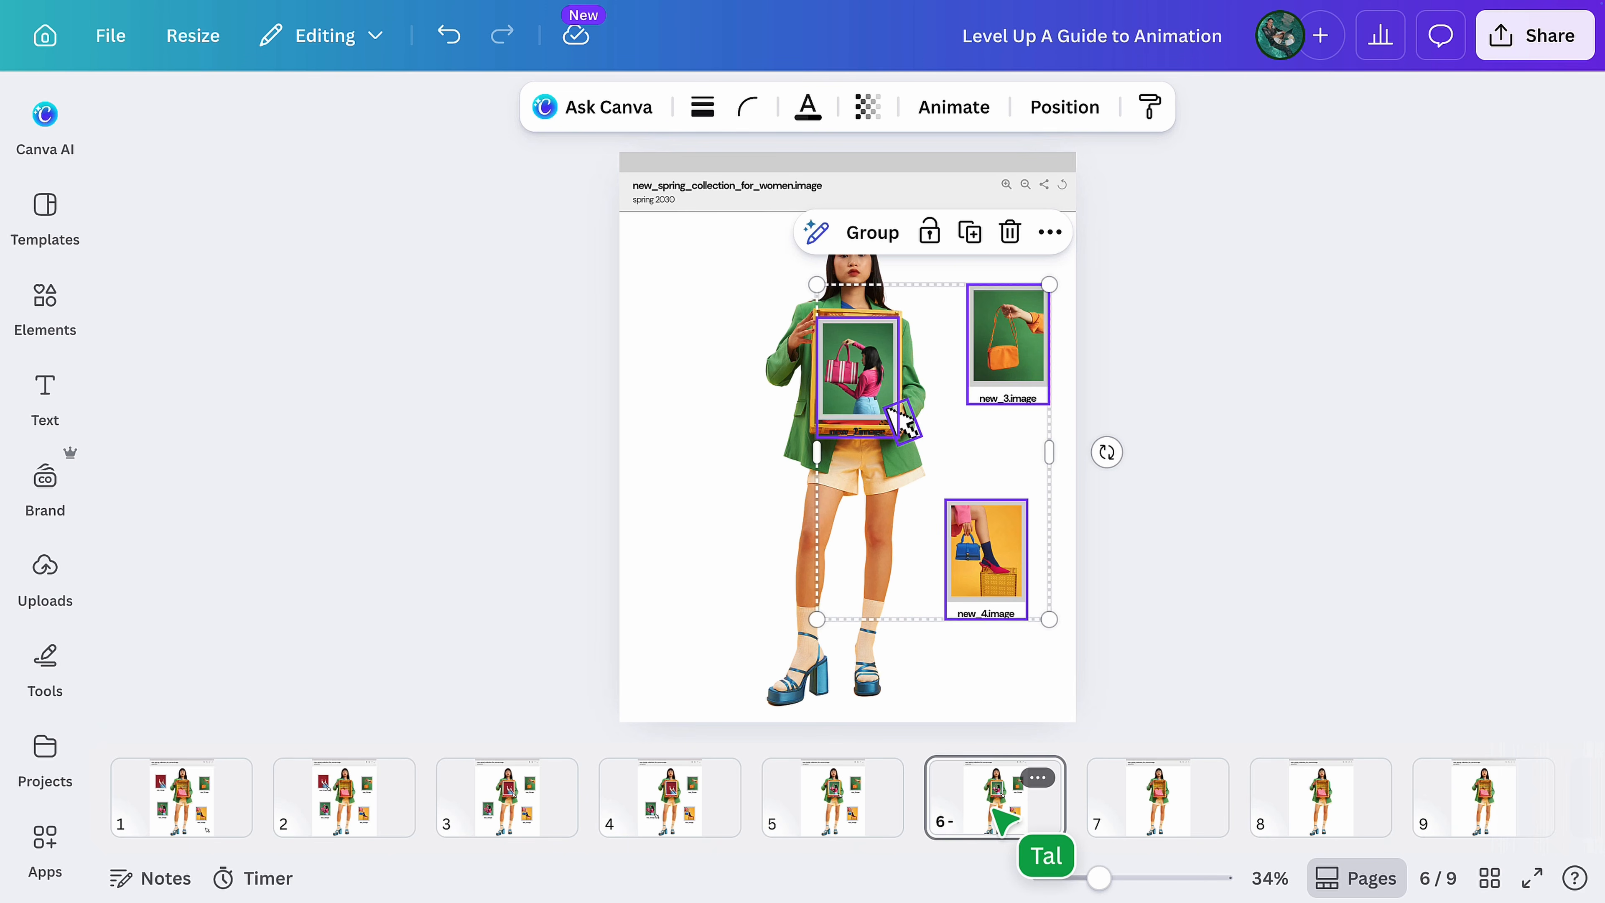
{"action": "left_click", "coordinate": [907, 428]}
{"action": "left_click_drag", "start_coordinate": [906, 426], "coordinate": [1051, 386]}
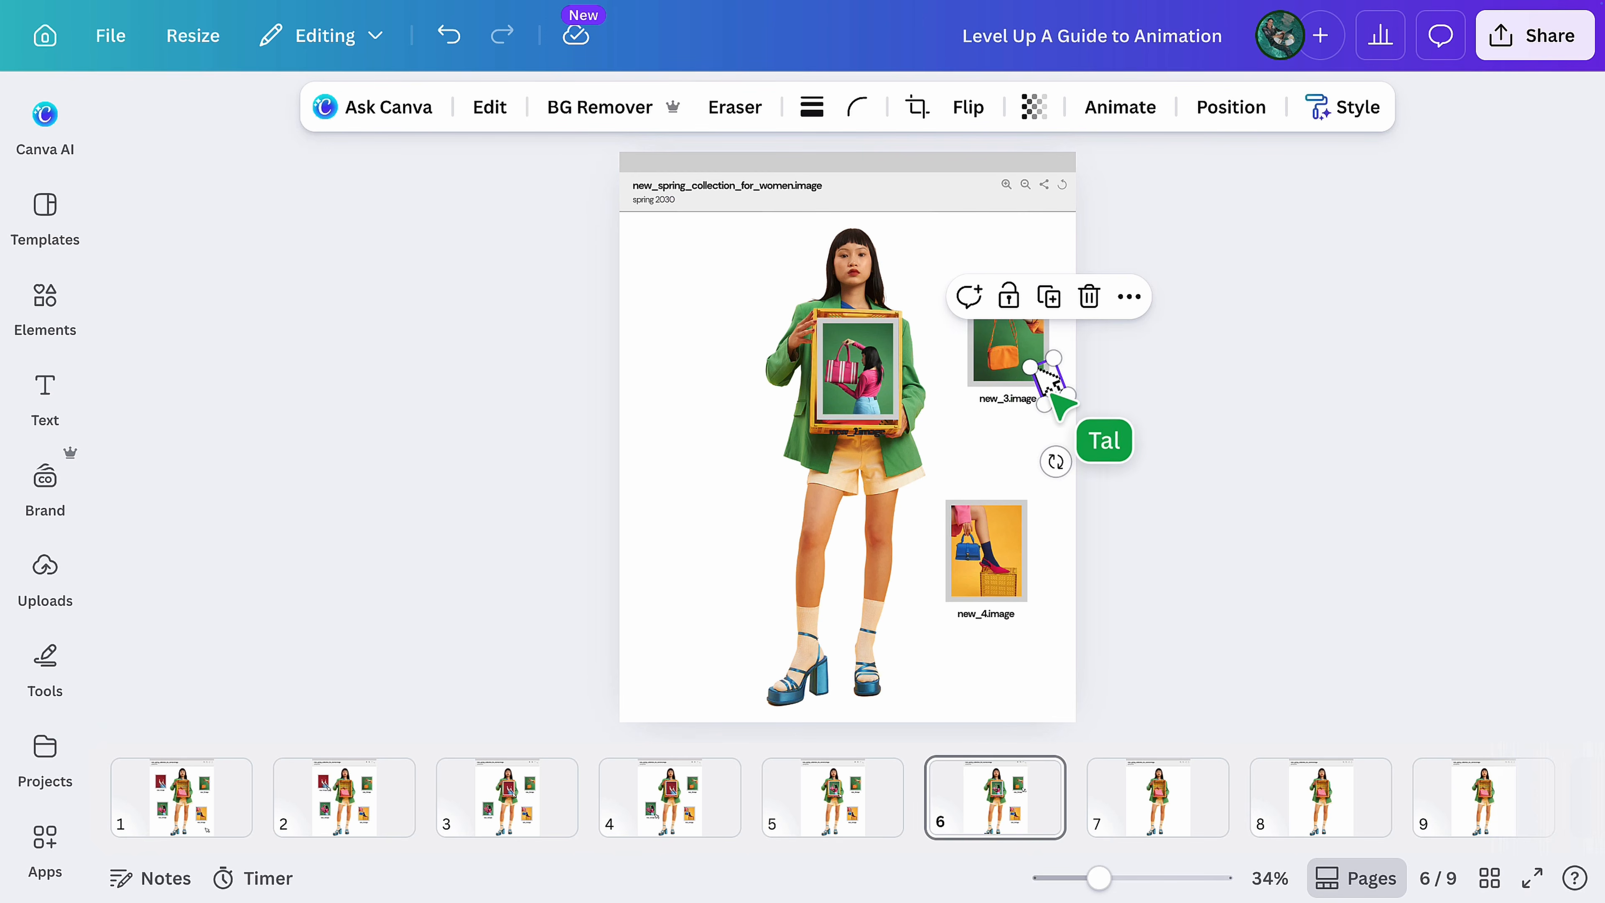
Step: Copy the photos and cursor from page 6 to page 7, and move new_3.image with the cursor onto the crate
{"action": "left_click_drag", "start_coordinate": [731, 281], "coordinate": [1071, 543]}
{"action": "key", "text": "ctrl+c"}
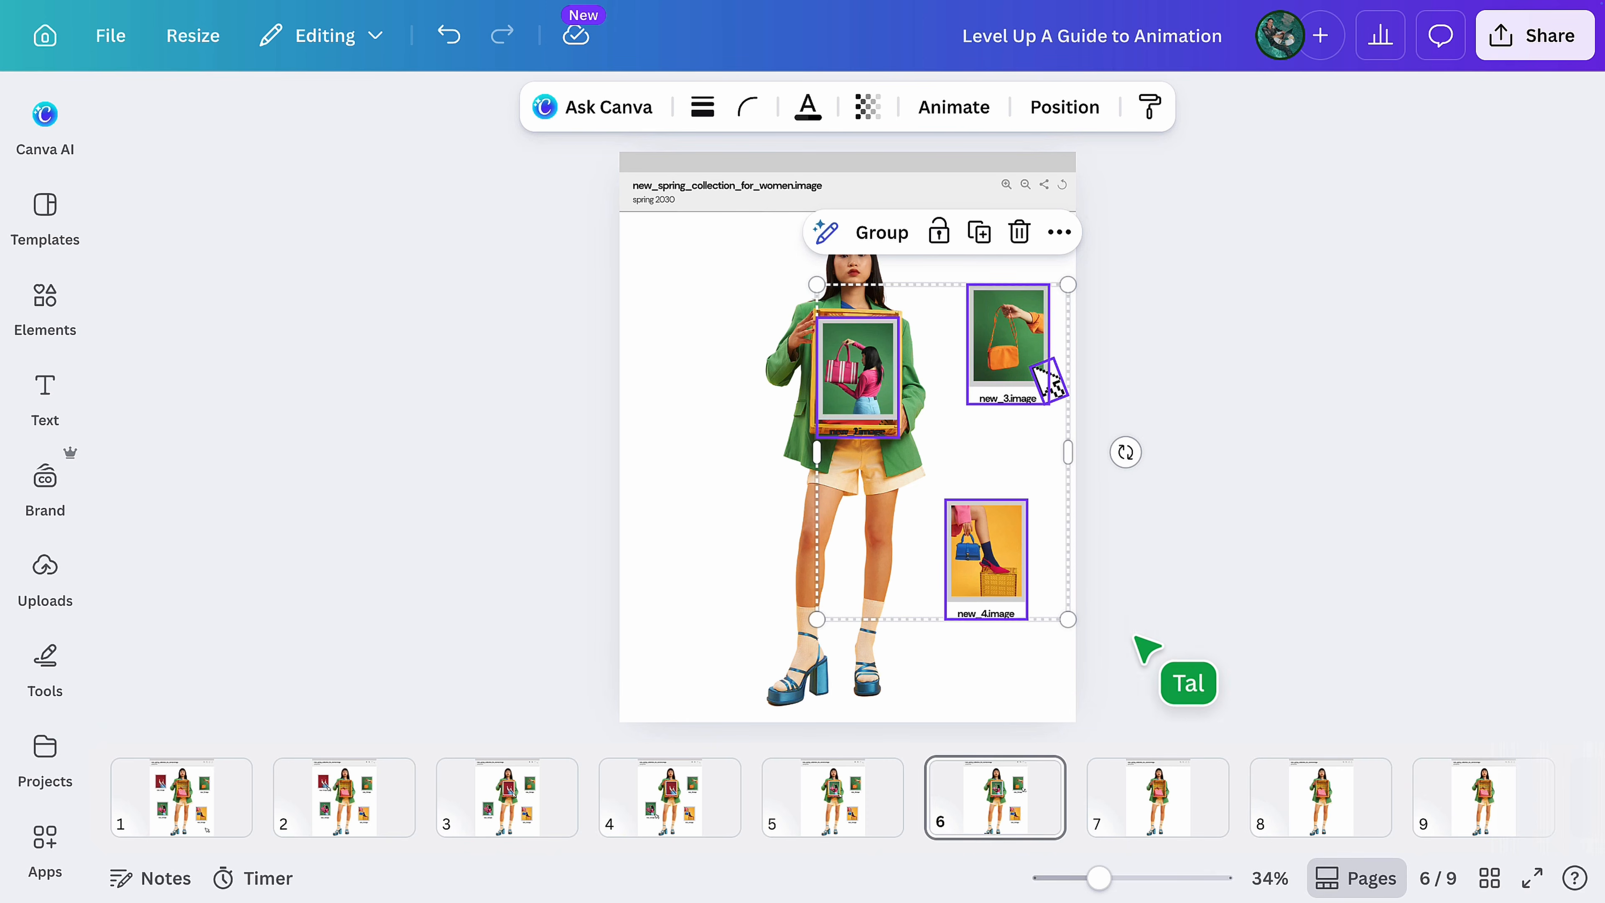
{"action": "left_click", "coordinate": [1161, 797]}
{"action": "key", "text": "ctrl+v"}
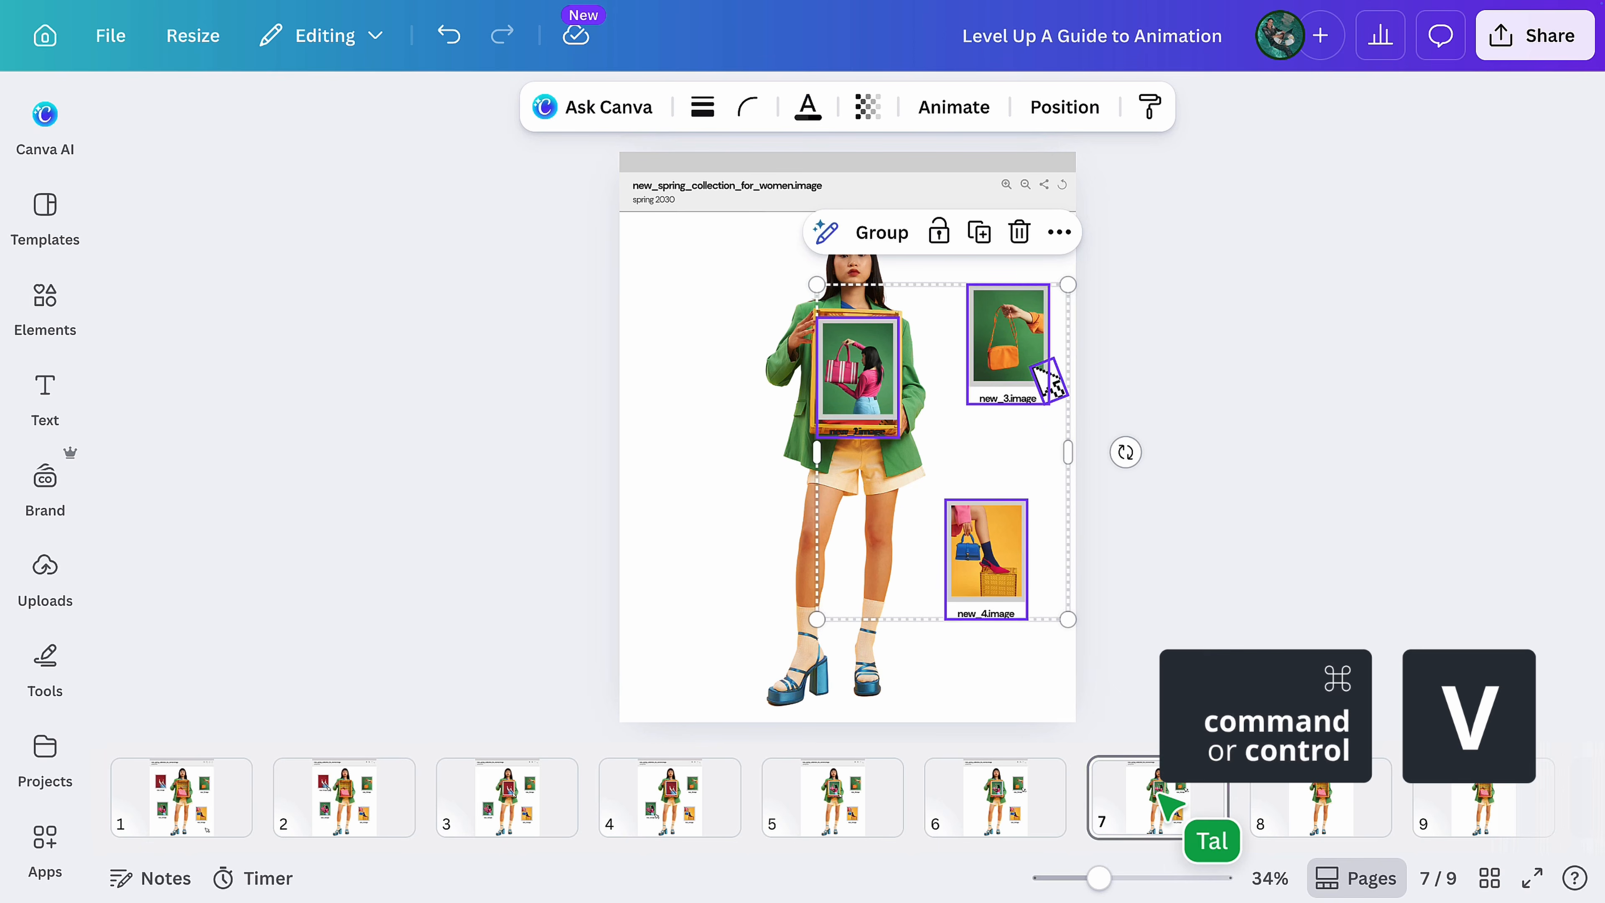
{"action": "left_click_drag", "start_coordinate": [949, 316], "coordinate": [1047, 407]}
{"action": "left_click_drag", "start_coordinate": [1016, 342], "coordinate": [865, 380]}
Step: Copy the photos and cursor from page 7 to page 8, and move the cursor graphic to the new_4.image photo's lower-right corner
{"action": "left_click_drag", "start_coordinate": [739, 313], "coordinate": [1025, 551]}
{"action": "key", "text": "ctrl+c"}
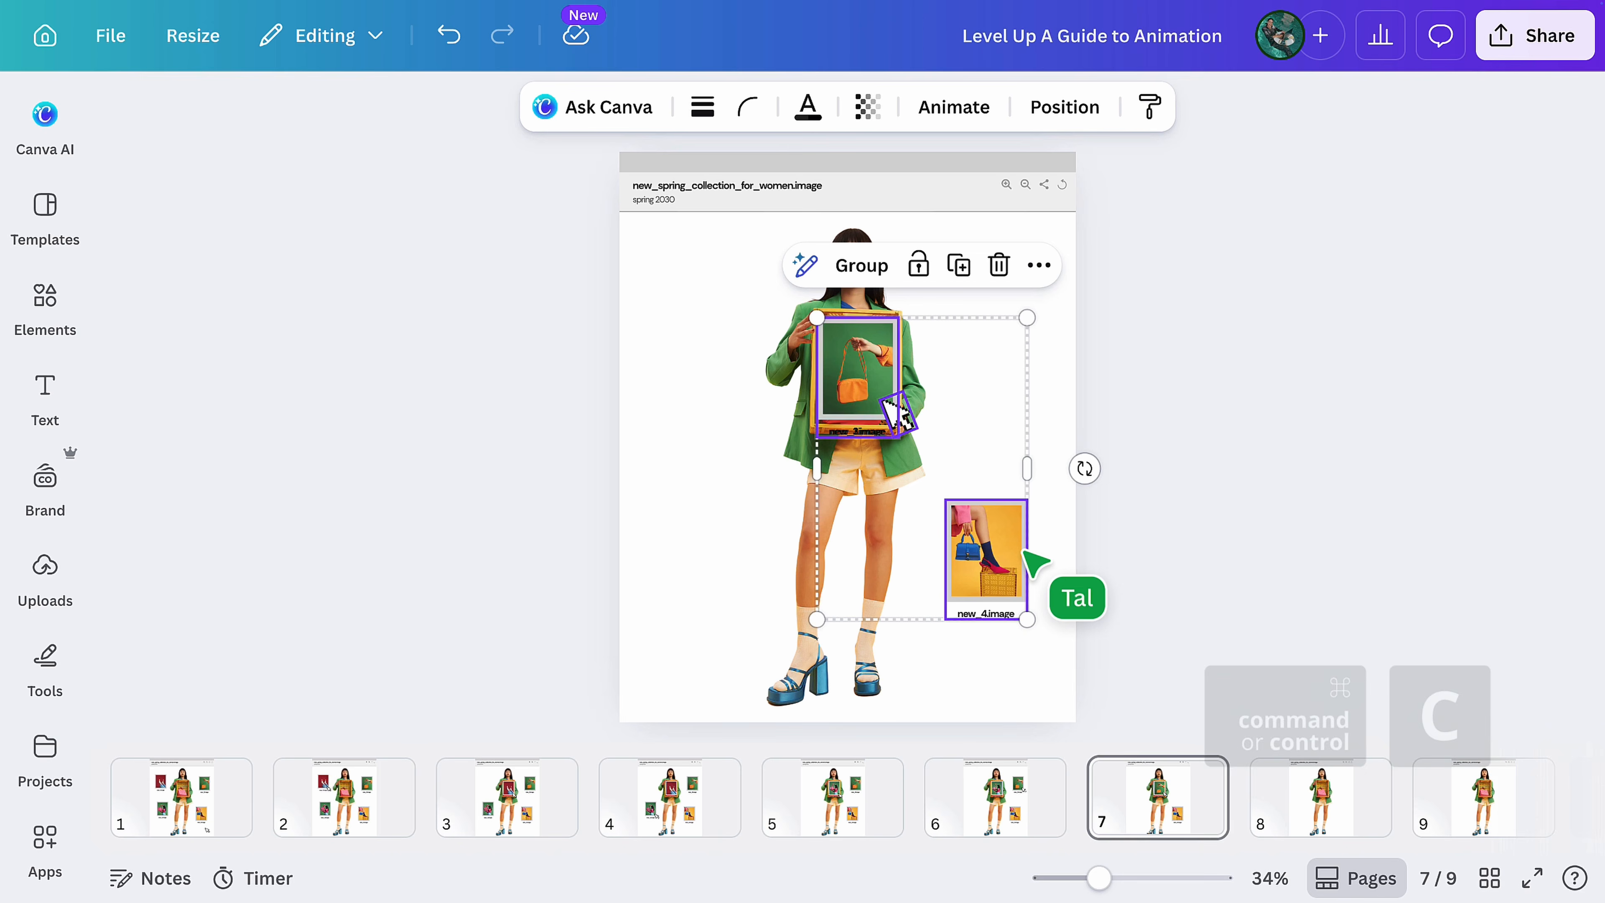
{"action": "left_click", "coordinate": [1318, 809]}
{"action": "key", "text": "ctrl+v"}
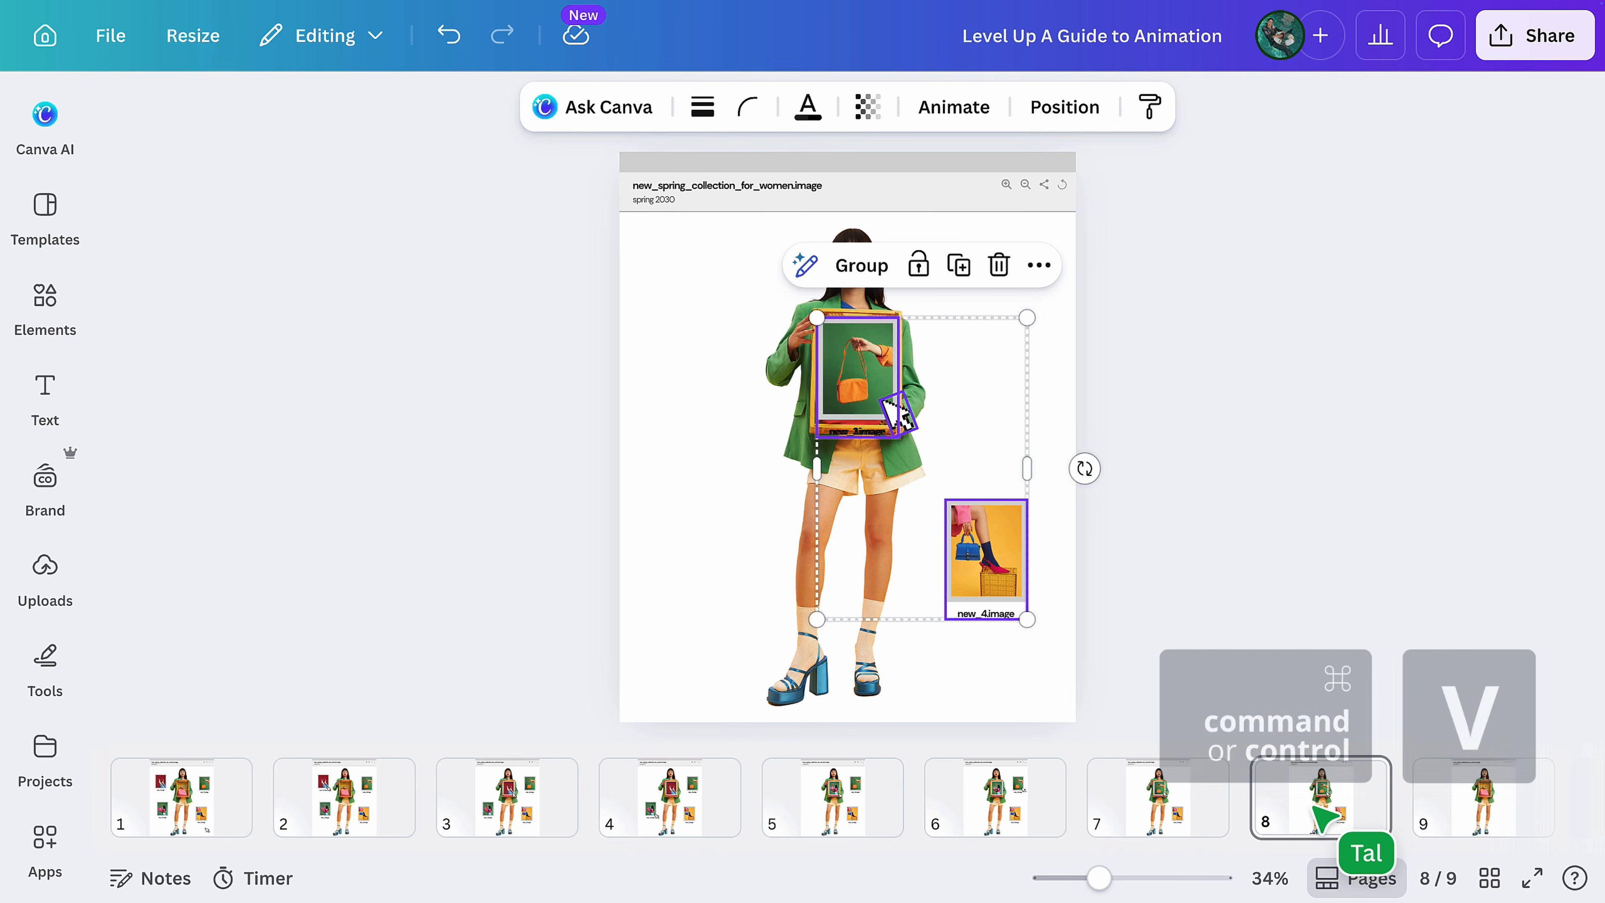
{"action": "left_click", "coordinate": [902, 419]}
{"action": "left_click_drag", "start_coordinate": [899, 419], "coordinate": [1020, 599]}
Step: Copy the photos and cursor from page 8 to page 9, and move new_4.image with the cursor onto the crate
{"action": "left_click_drag", "start_coordinate": [744, 344], "coordinate": [1062, 613]}
{"action": "key", "text": "ctrl+c"}
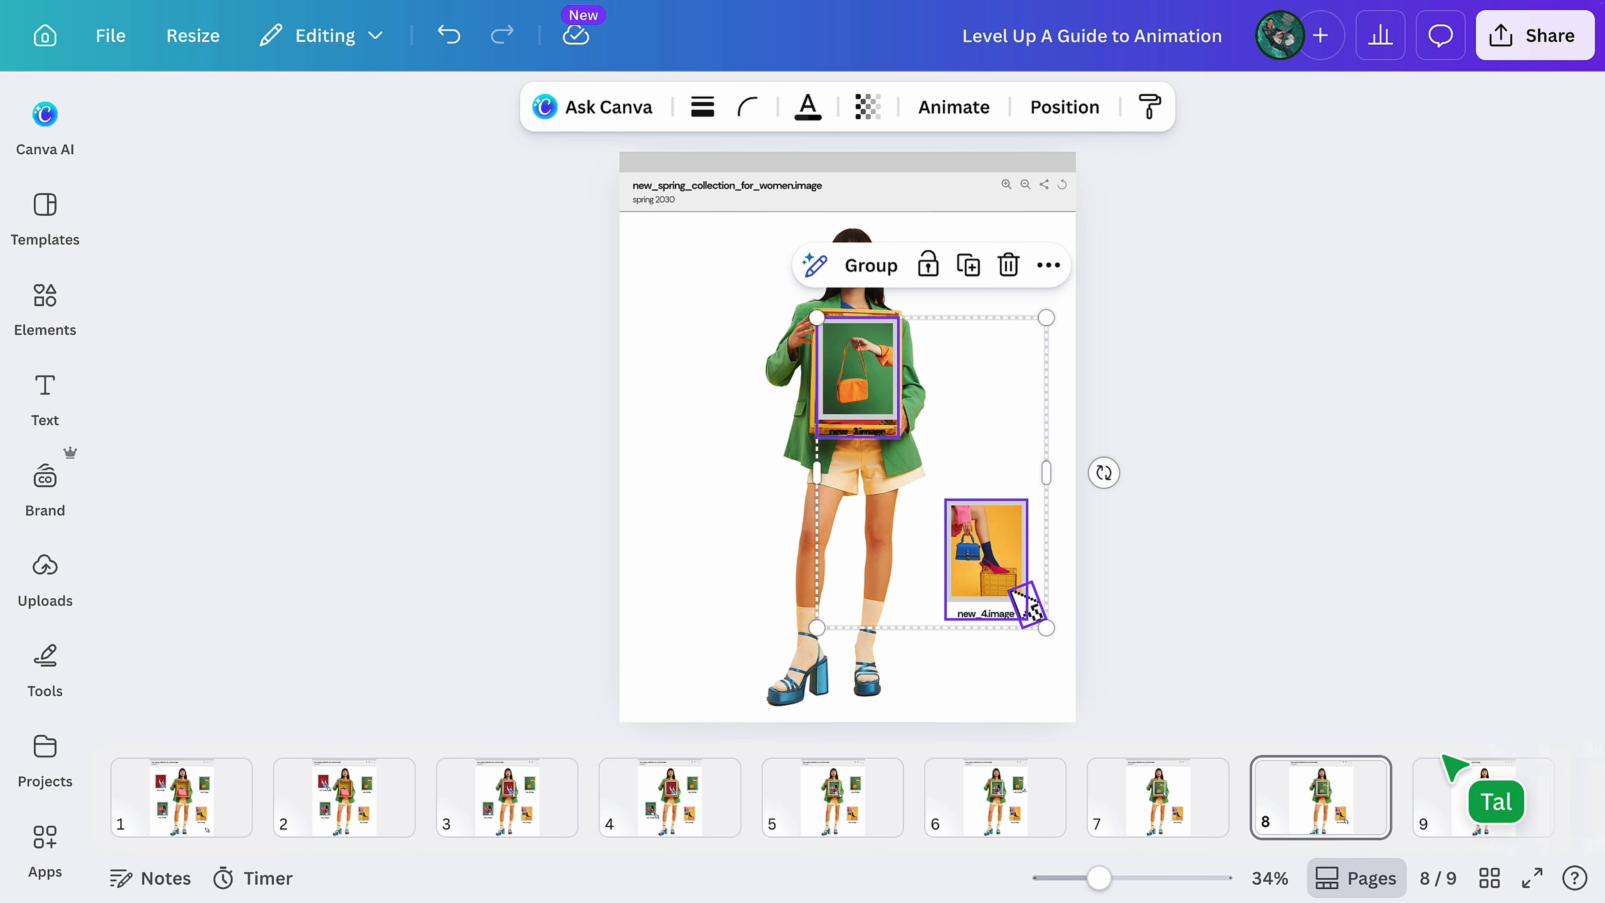
{"action": "left_click", "coordinate": [1487, 798]}
{"action": "key", "text": "ctrl+v"}
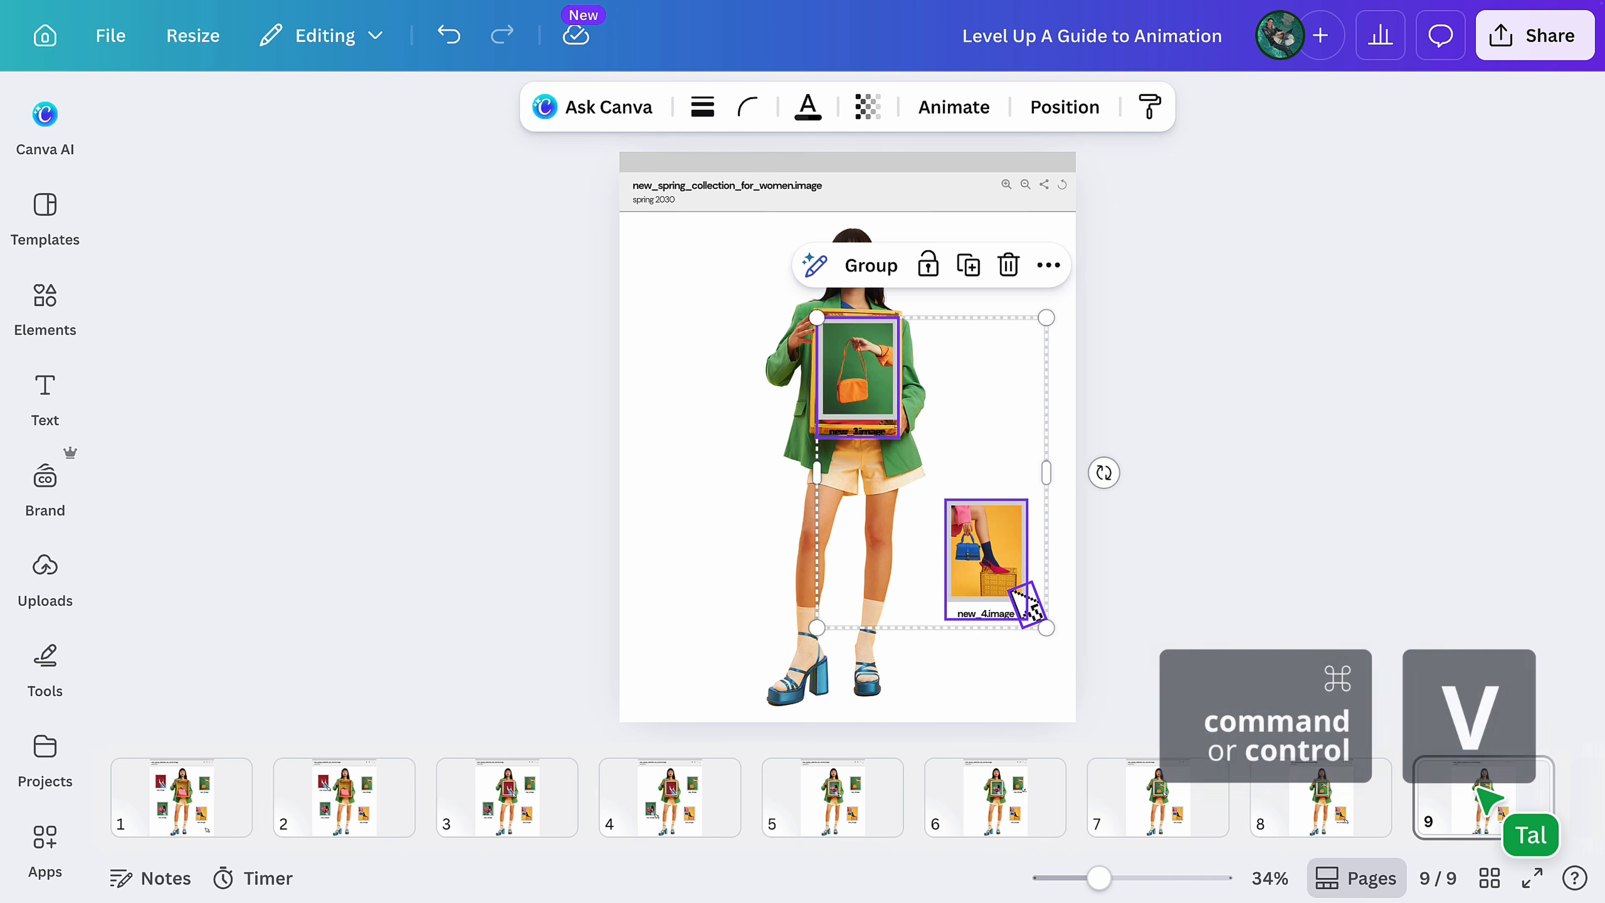
{"action": "left_click_drag", "start_coordinate": [942, 487], "coordinate": [866, 378]}
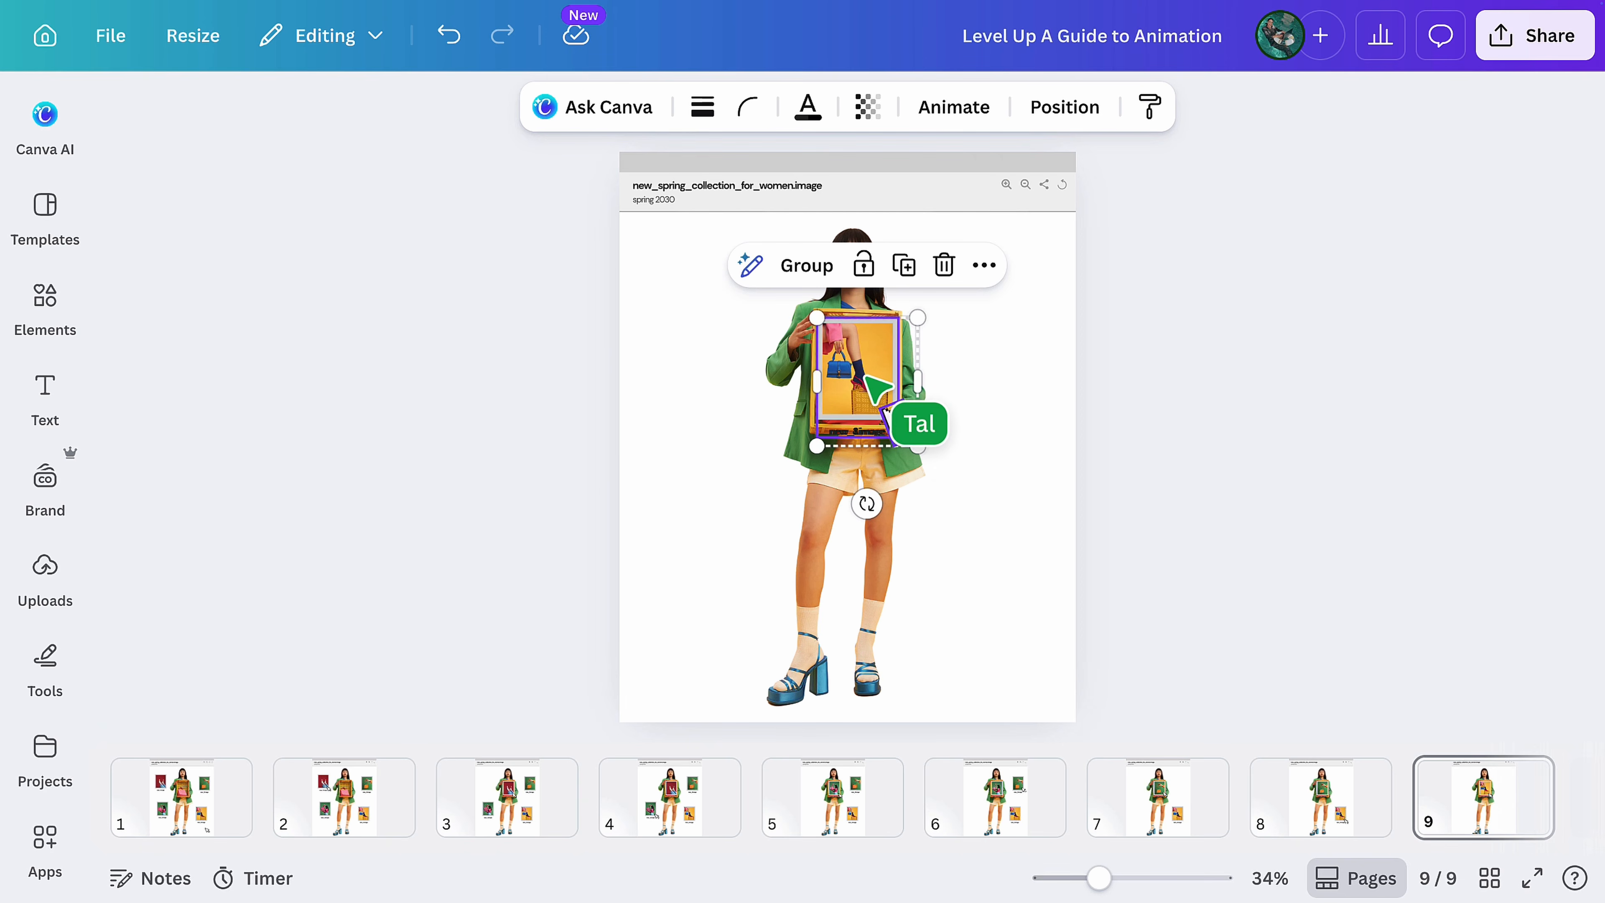
{"action": "left_click", "coordinate": [501, 412]}
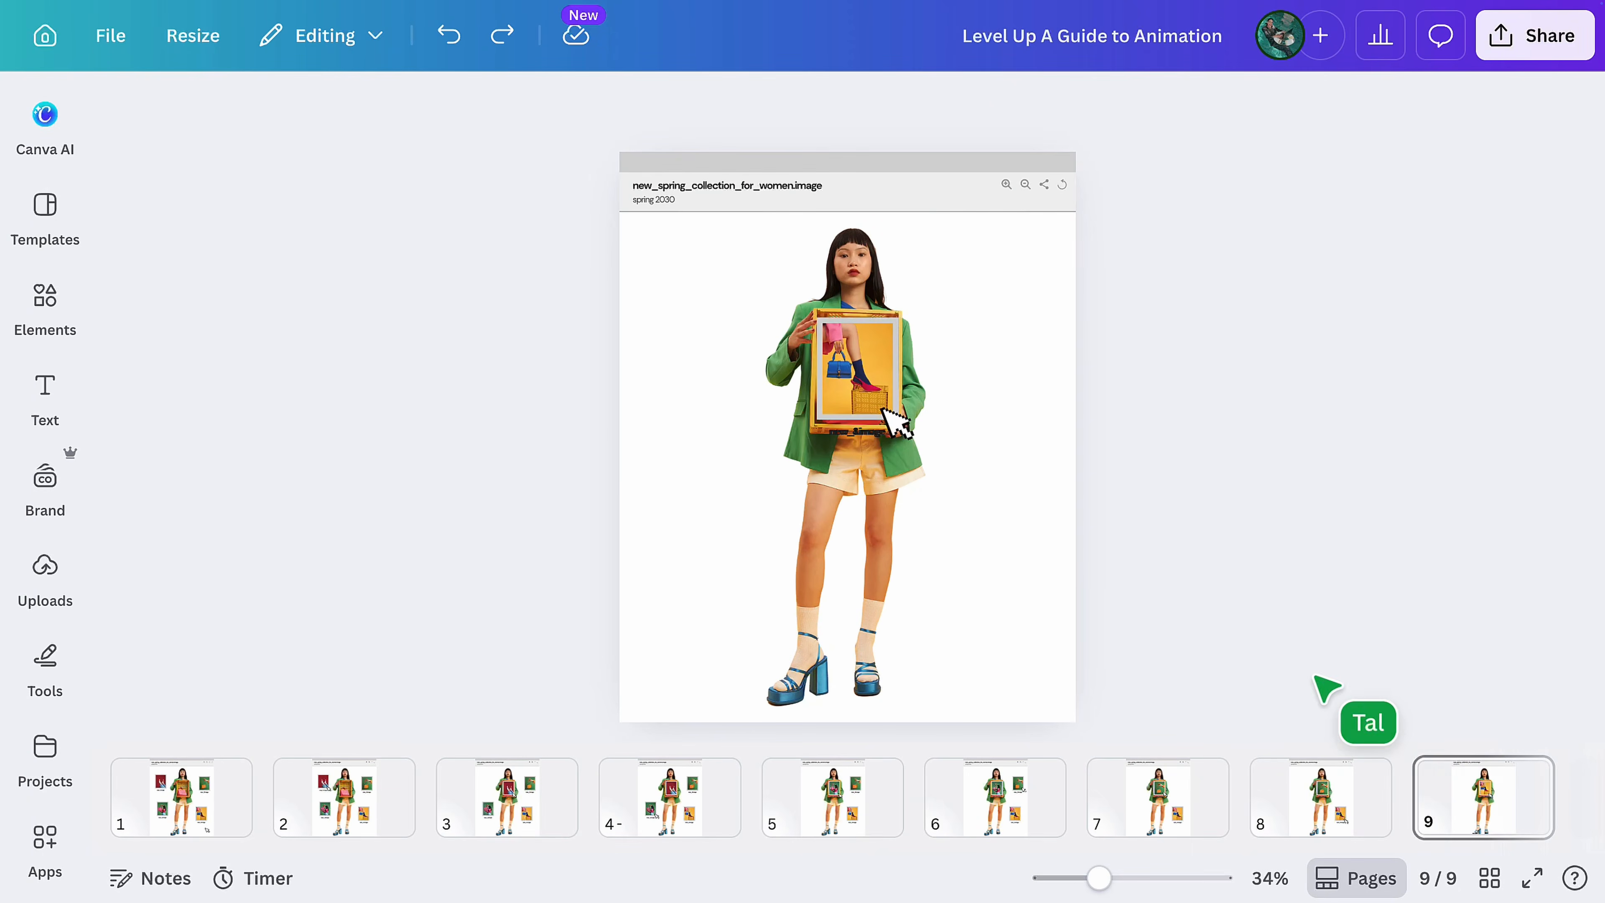
Step: Apply the Match & Move transition between all nine pages and preview the animation
{"action": "key", "text": "shift"}
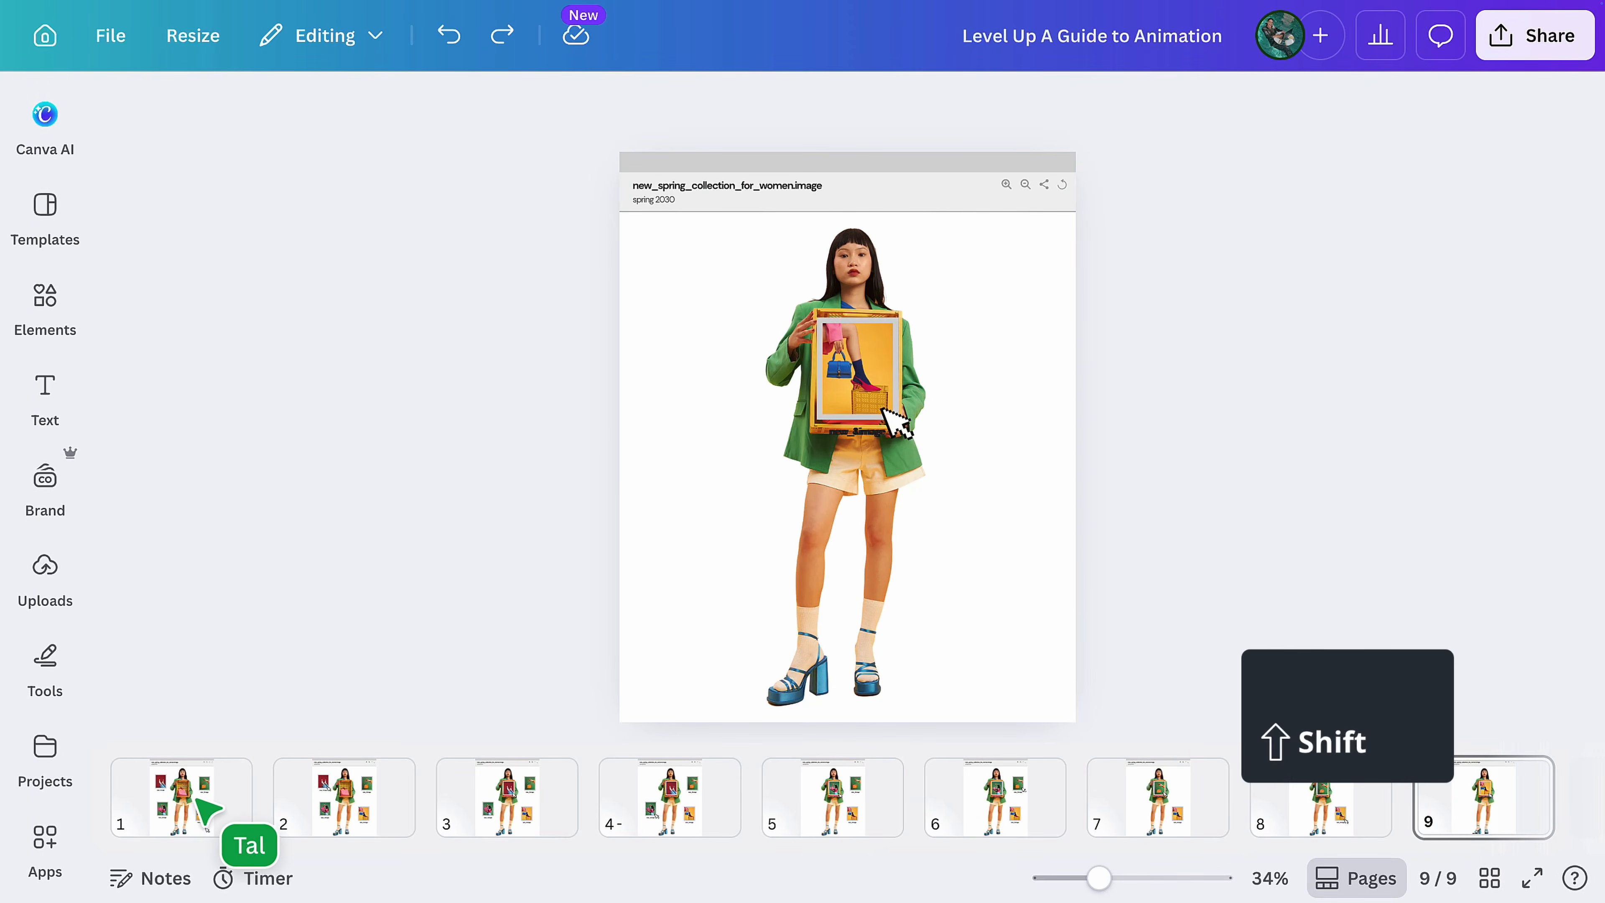
{"action": "left_click", "coordinate": [199, 801], "text": "shift"}
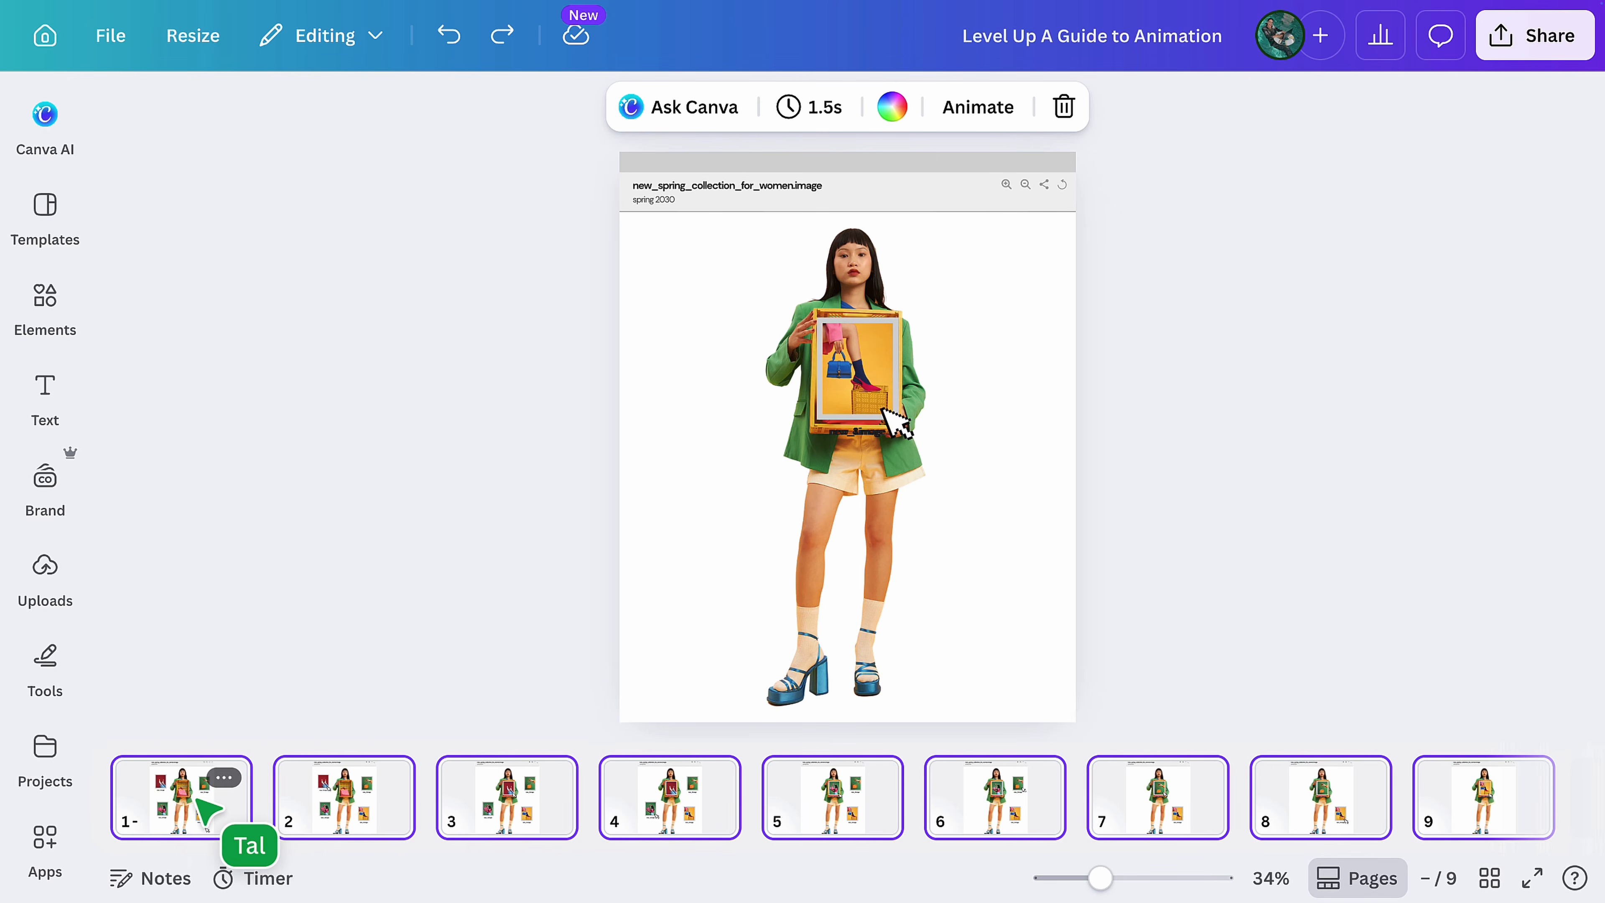
{"action": "mouse_move", "coordinate": [277, 822]}
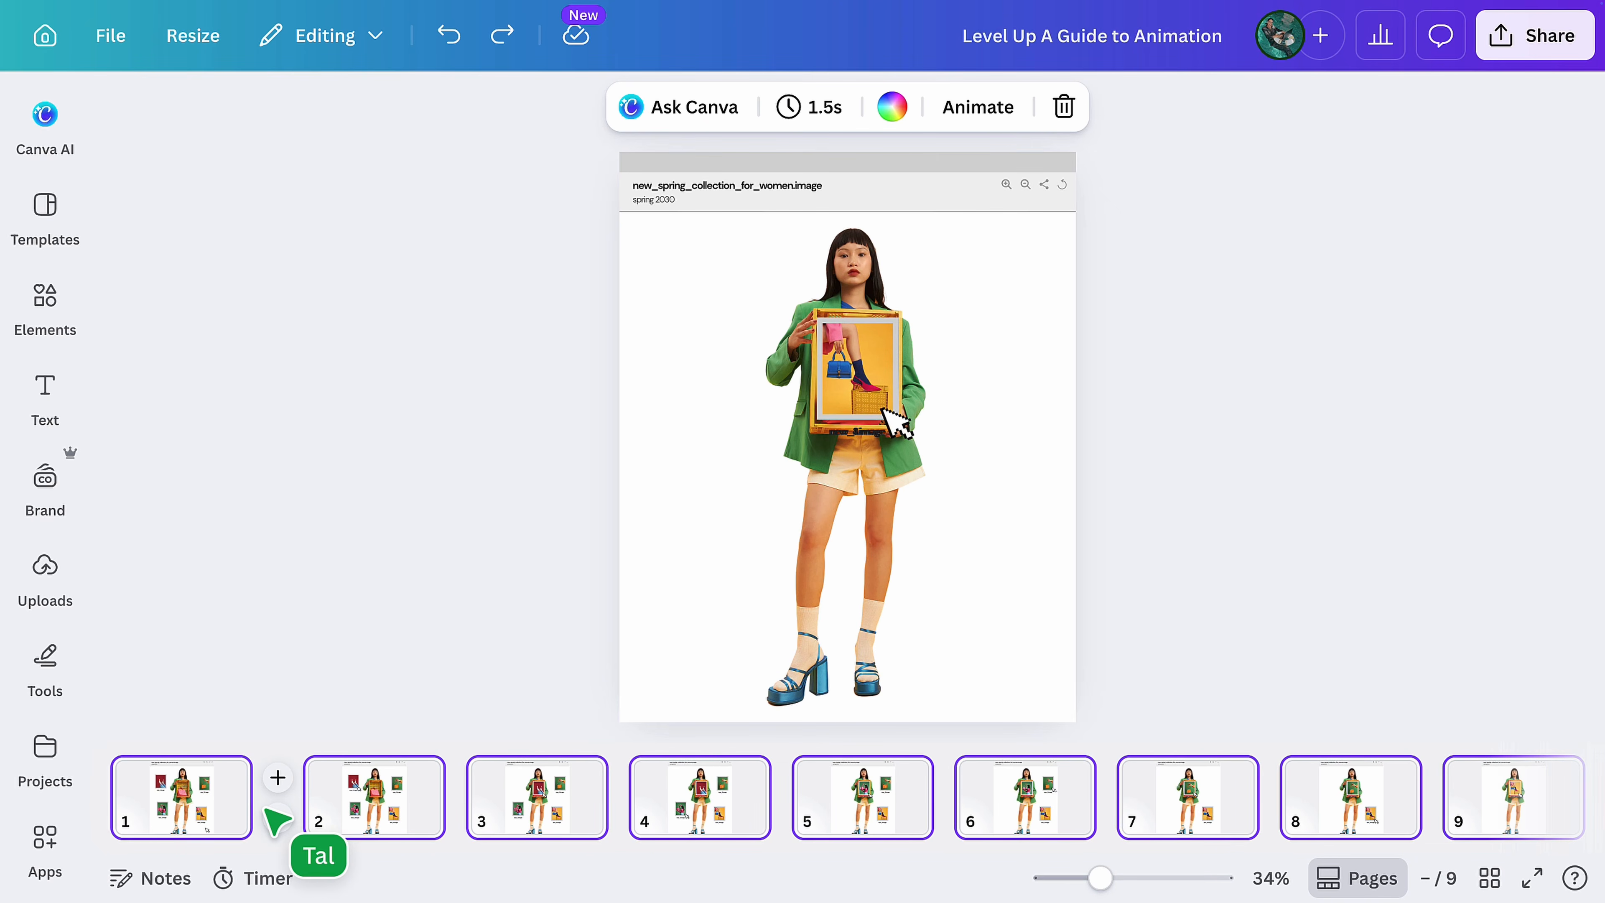
{"action": "left_click", "coordinate": [277, 817]}
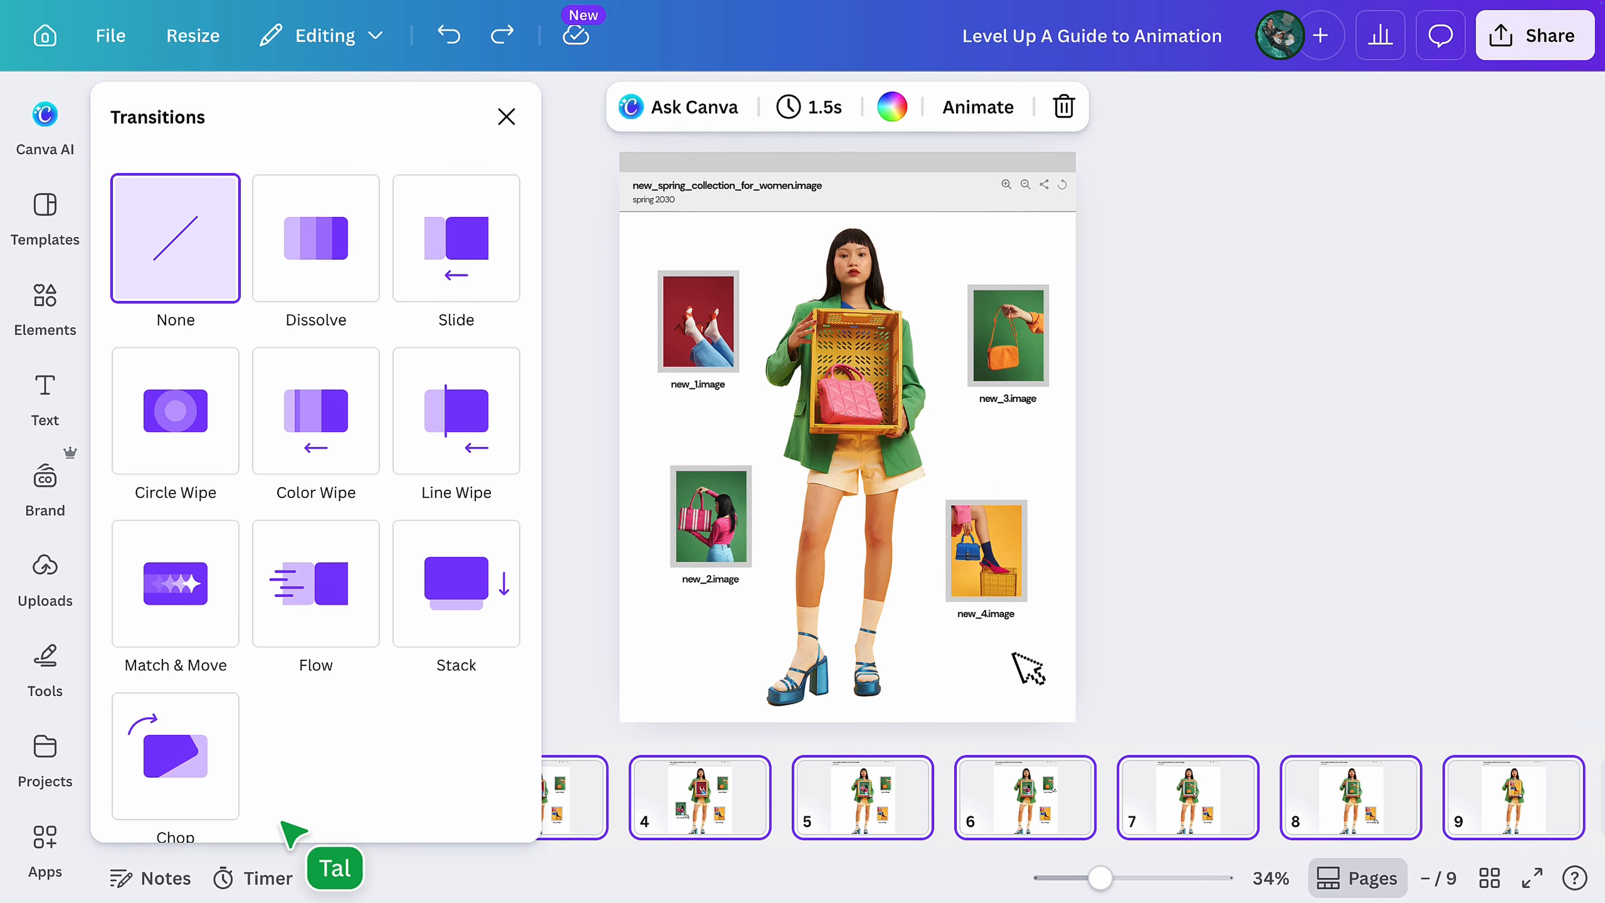
{"action": "left_click", "coordinate": [190, 588]}
{"action": "left_click", "coordinate": [507, 117]}
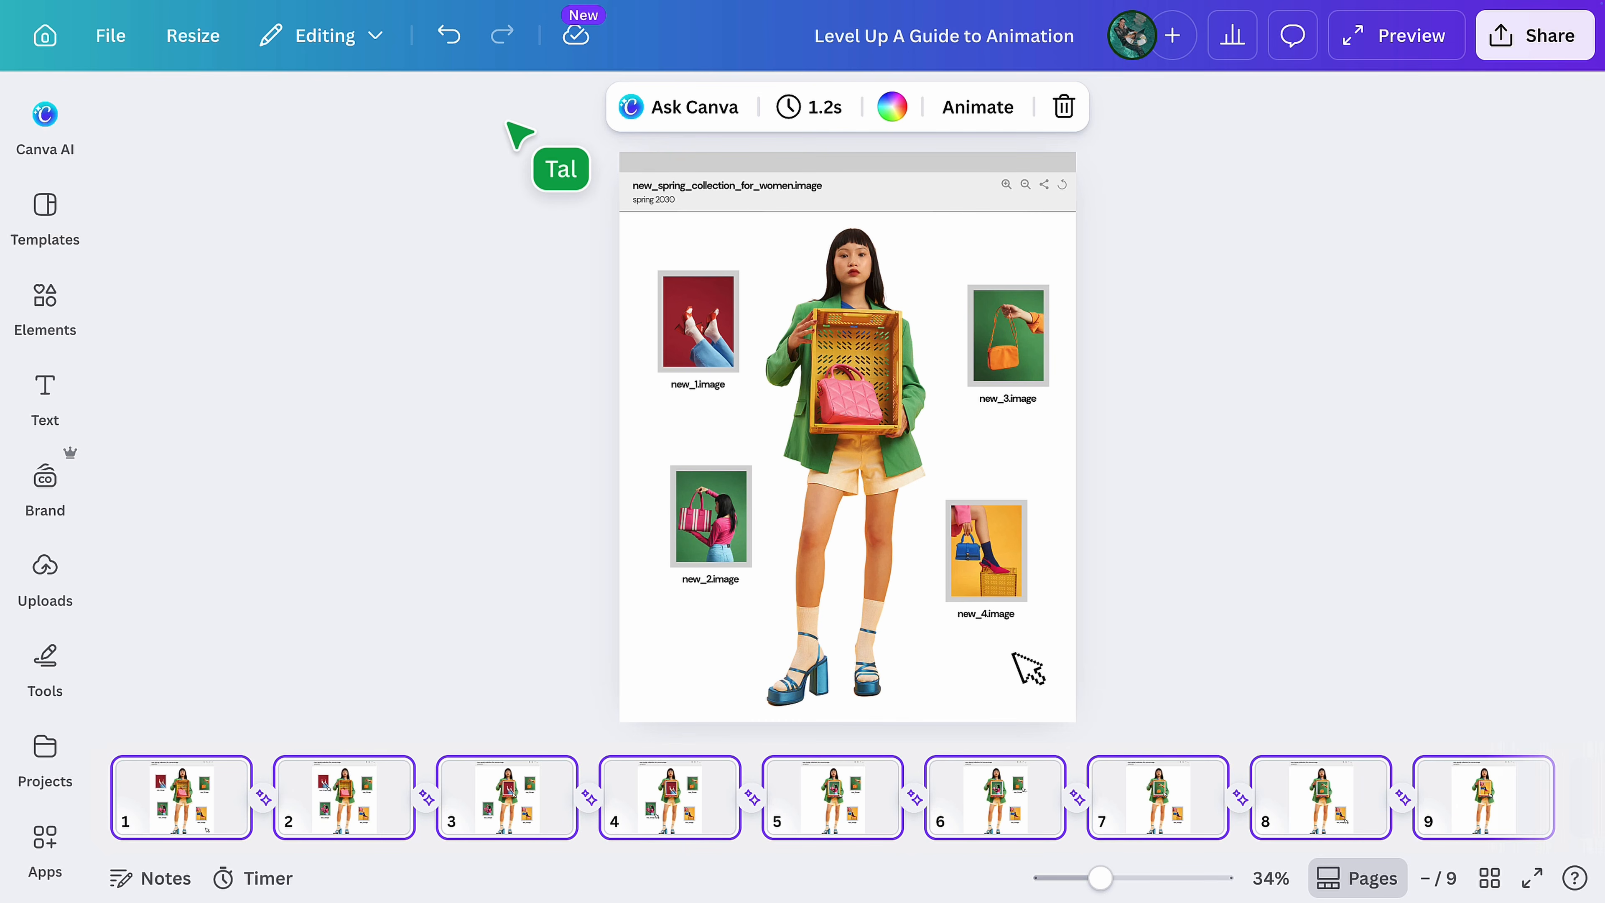
{"action": "left_click", "coordinate": [1365, 56]}
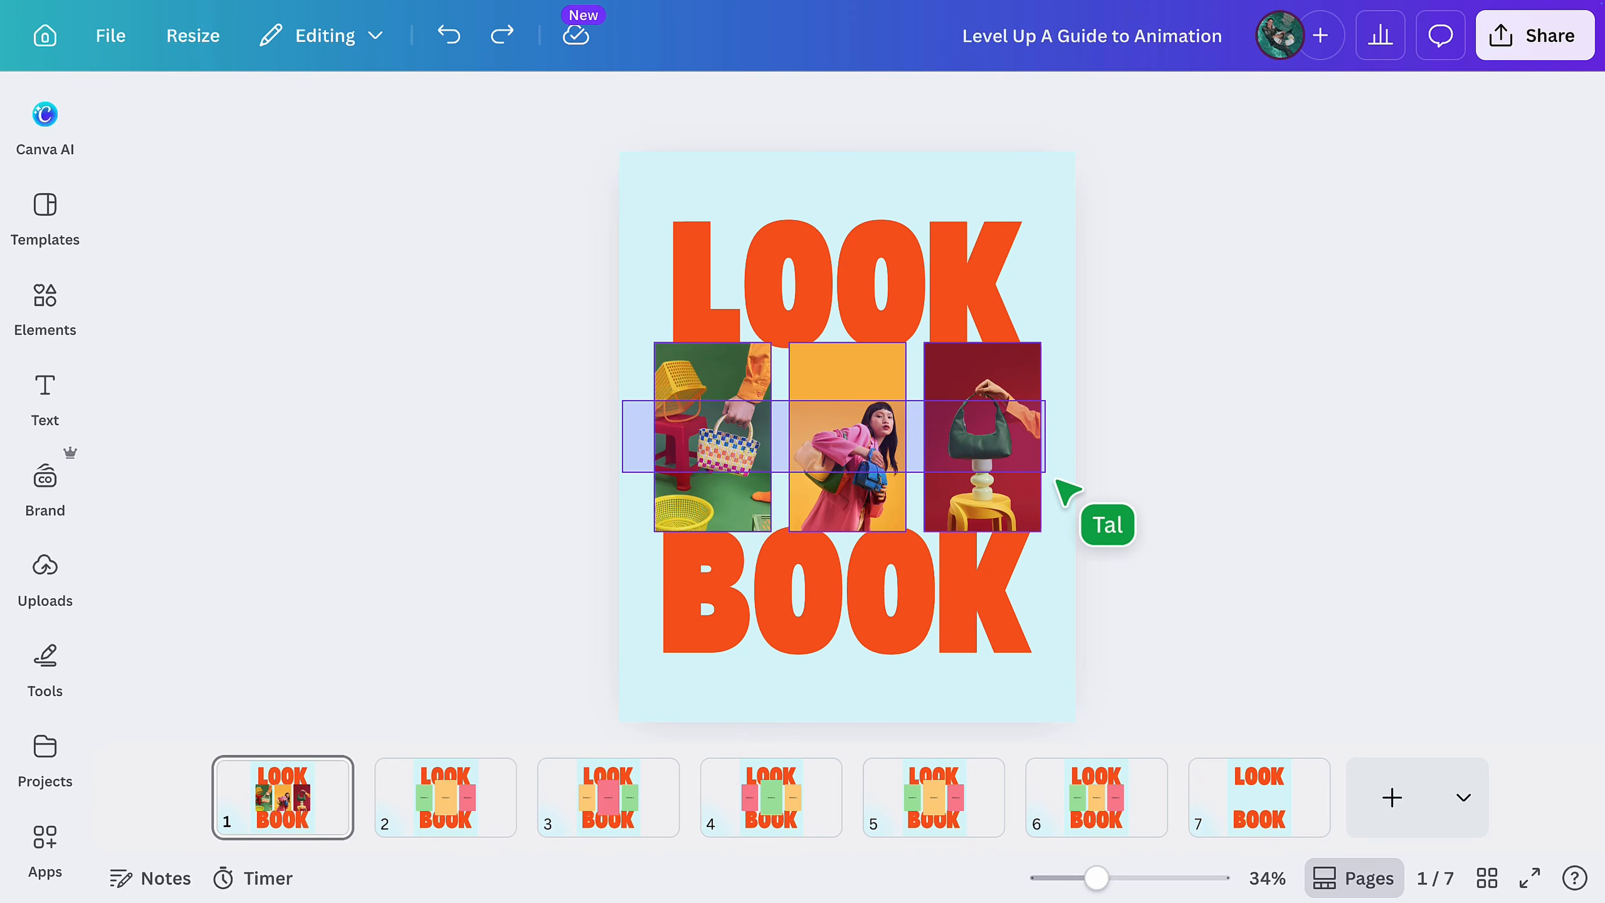
Step: Copy the three photos between LOOK and BOOK from page 1 to page 2
{"action": "left_click_drag", "start_coordinate": [1058, 482], "coordinate": [1061, 490]}
{"action": "key", "text": "ctrl+c"}
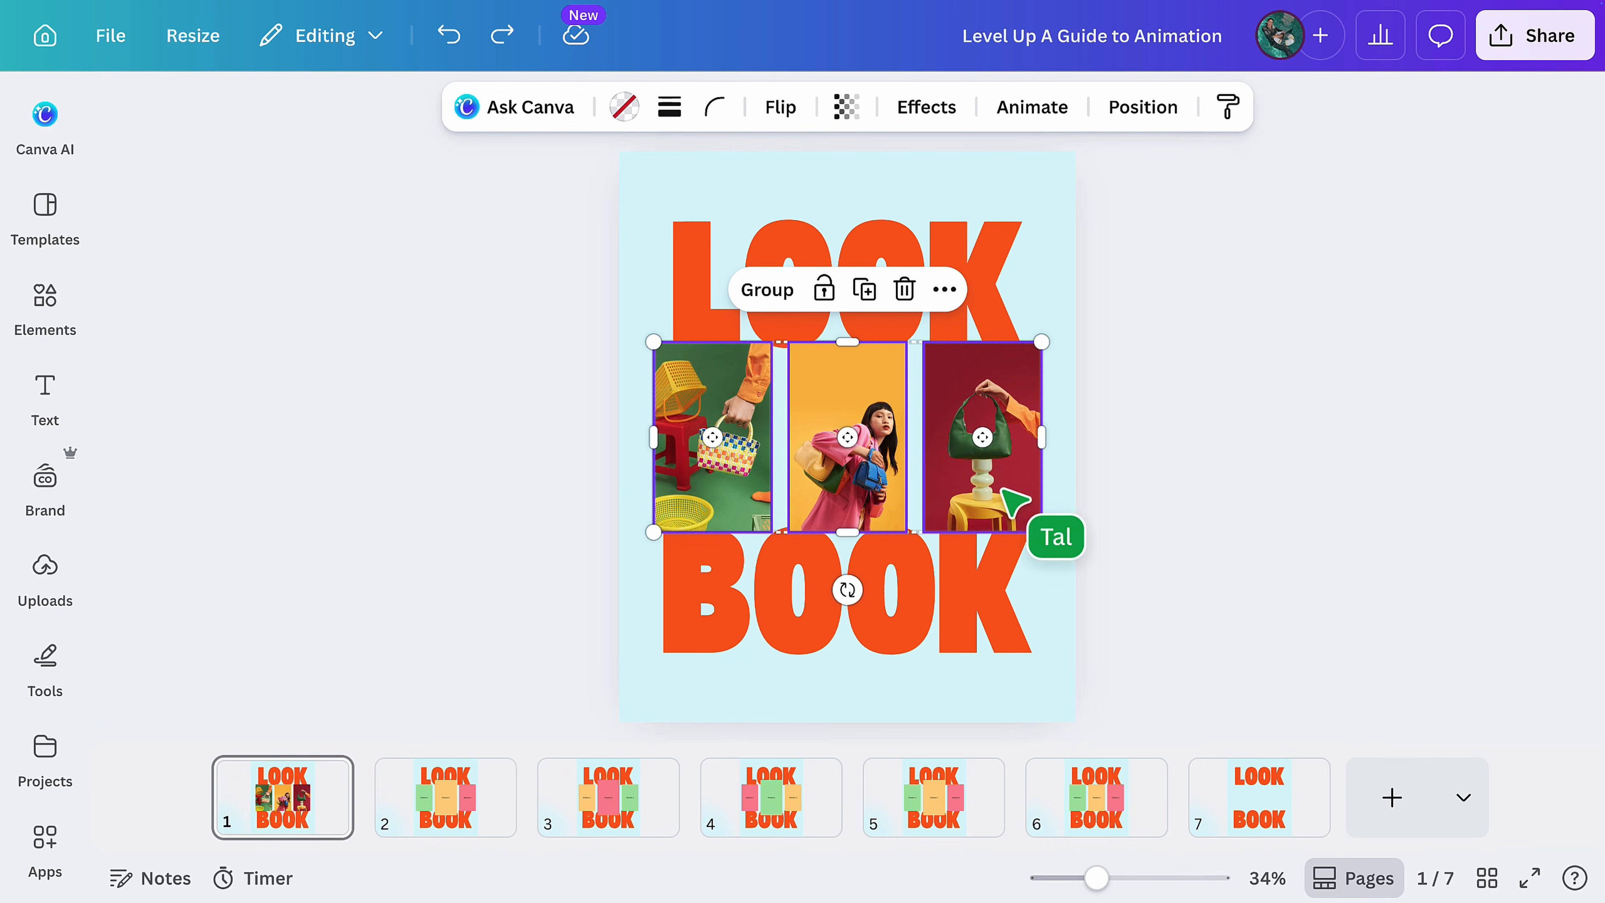
{"action": "left_click", "coordinate": [471, 813]}
{"action": "key", "text": "ctrl+v"}
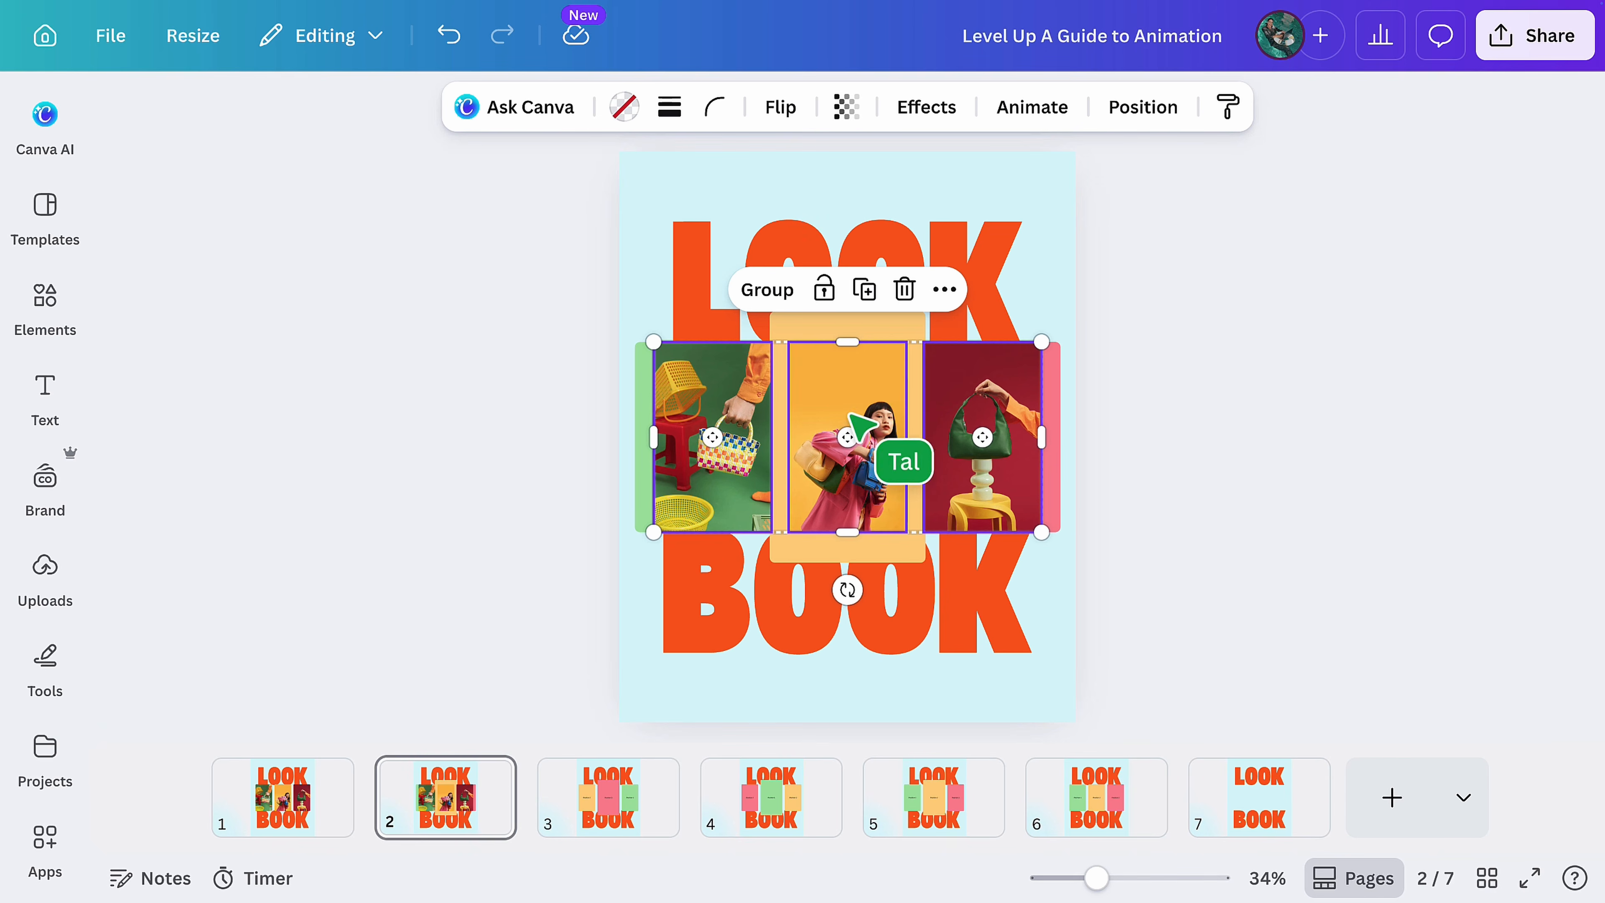
Step: On page 2, move the outer photos over the green and pink placeholders and enlarge the middle photo to cover the orange one
{"action": "left_click_drag", "start_coordinate": [980, 439], "coordinate": [999, 441]}
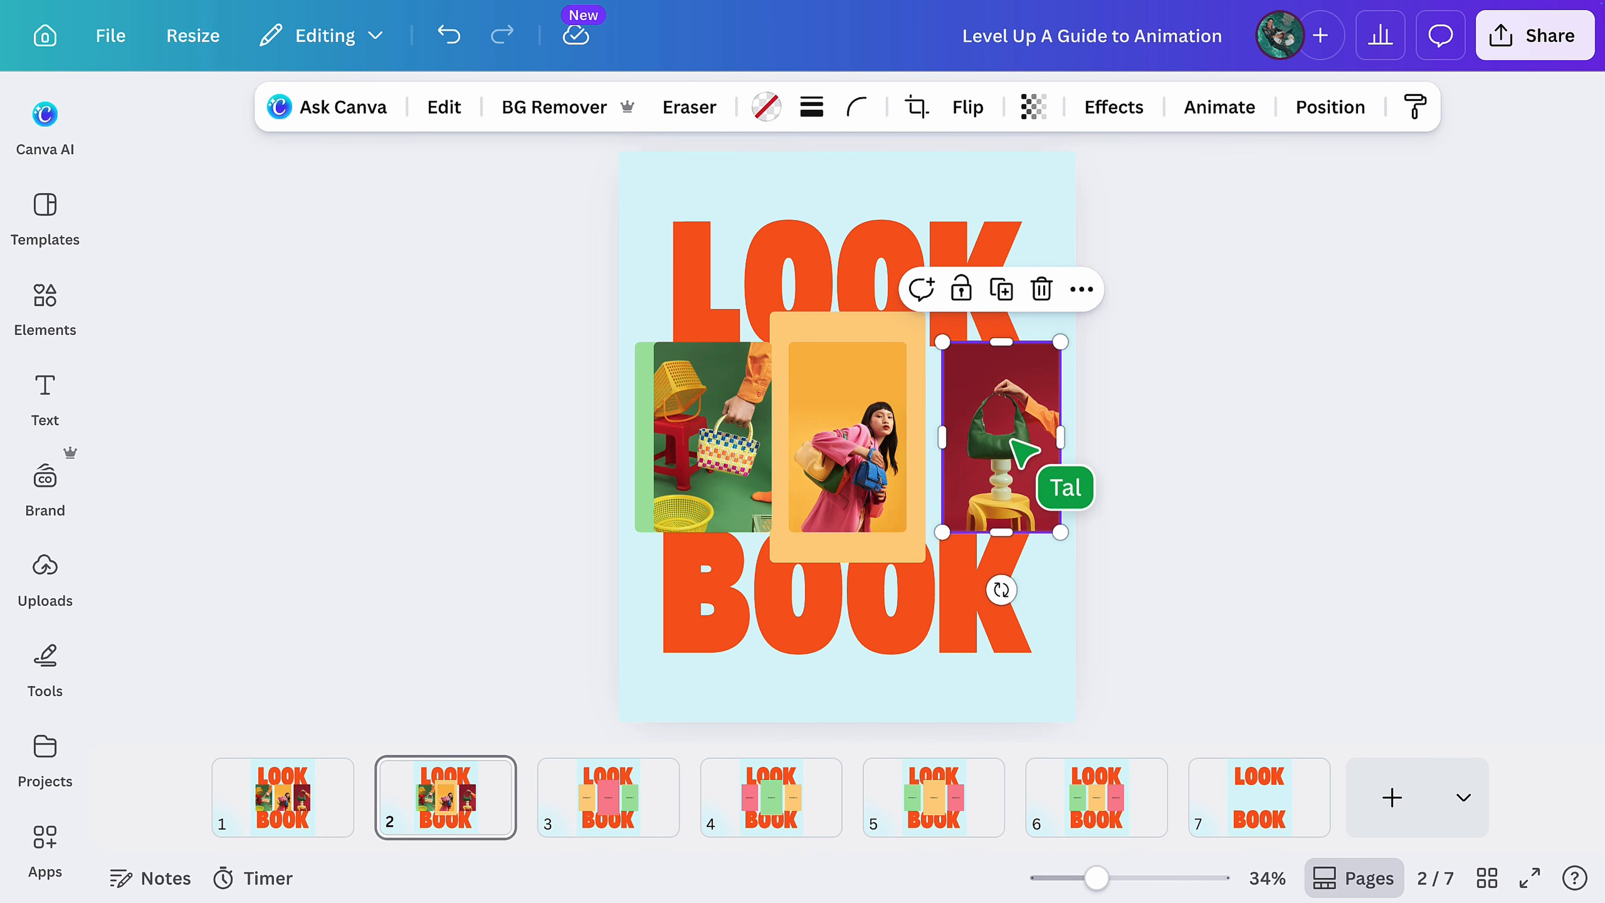
{"action": "left_click", "coordinate": [725, 438]}
{"action": "left_click_drag", "start_coordinate": [724, 435], "coordinate": [700, 442]}
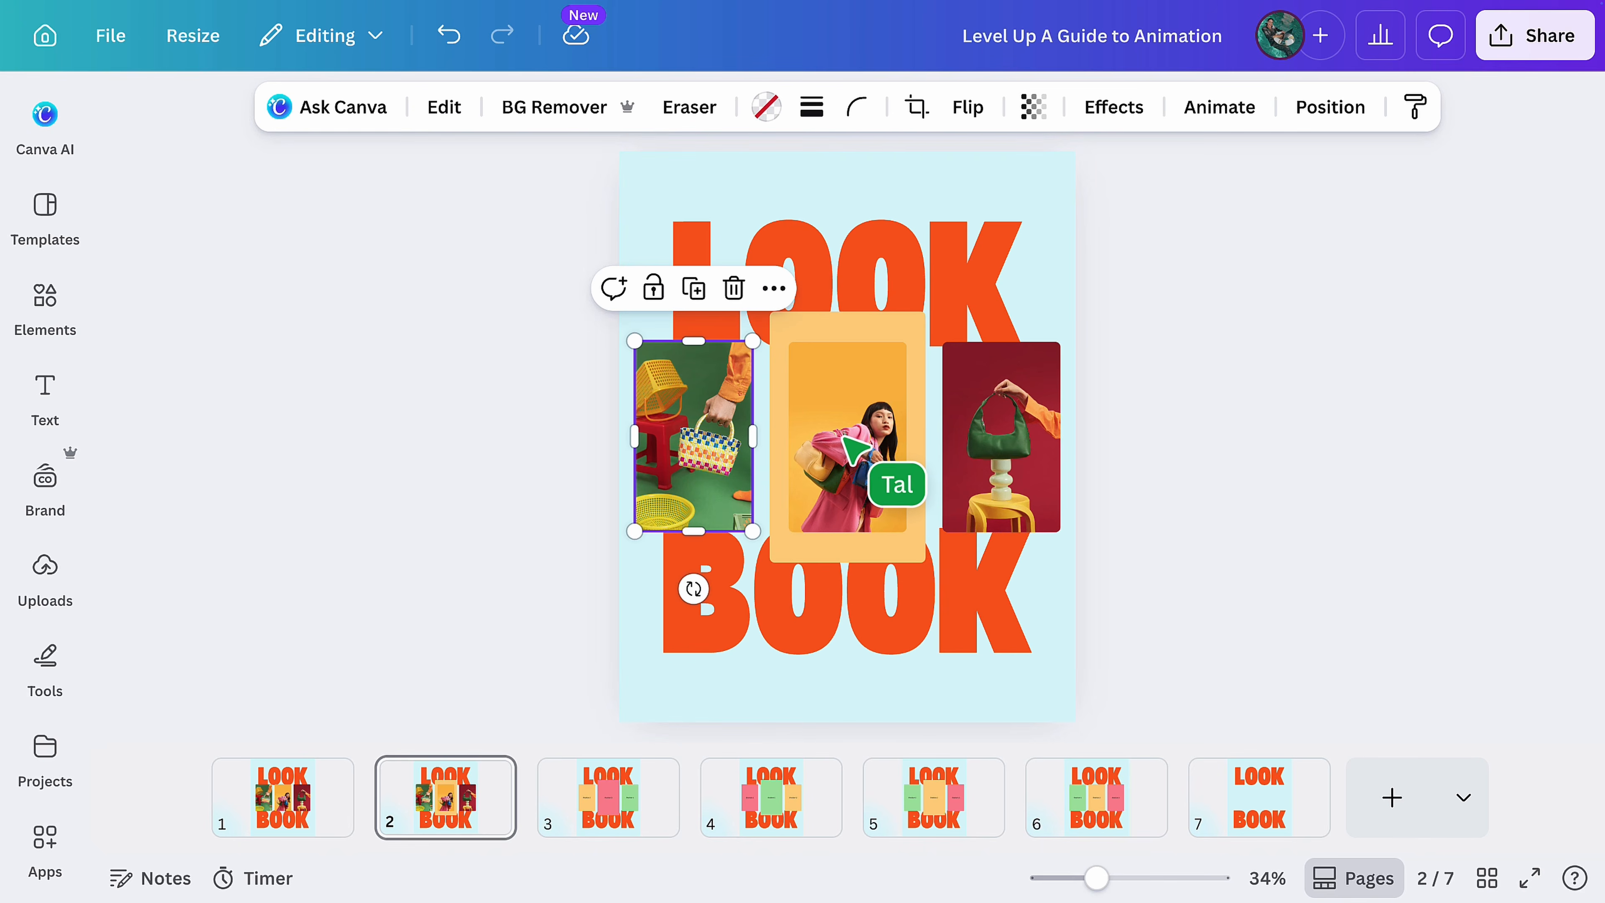
{"action": "left_click", "coordinate": [853, 450]}
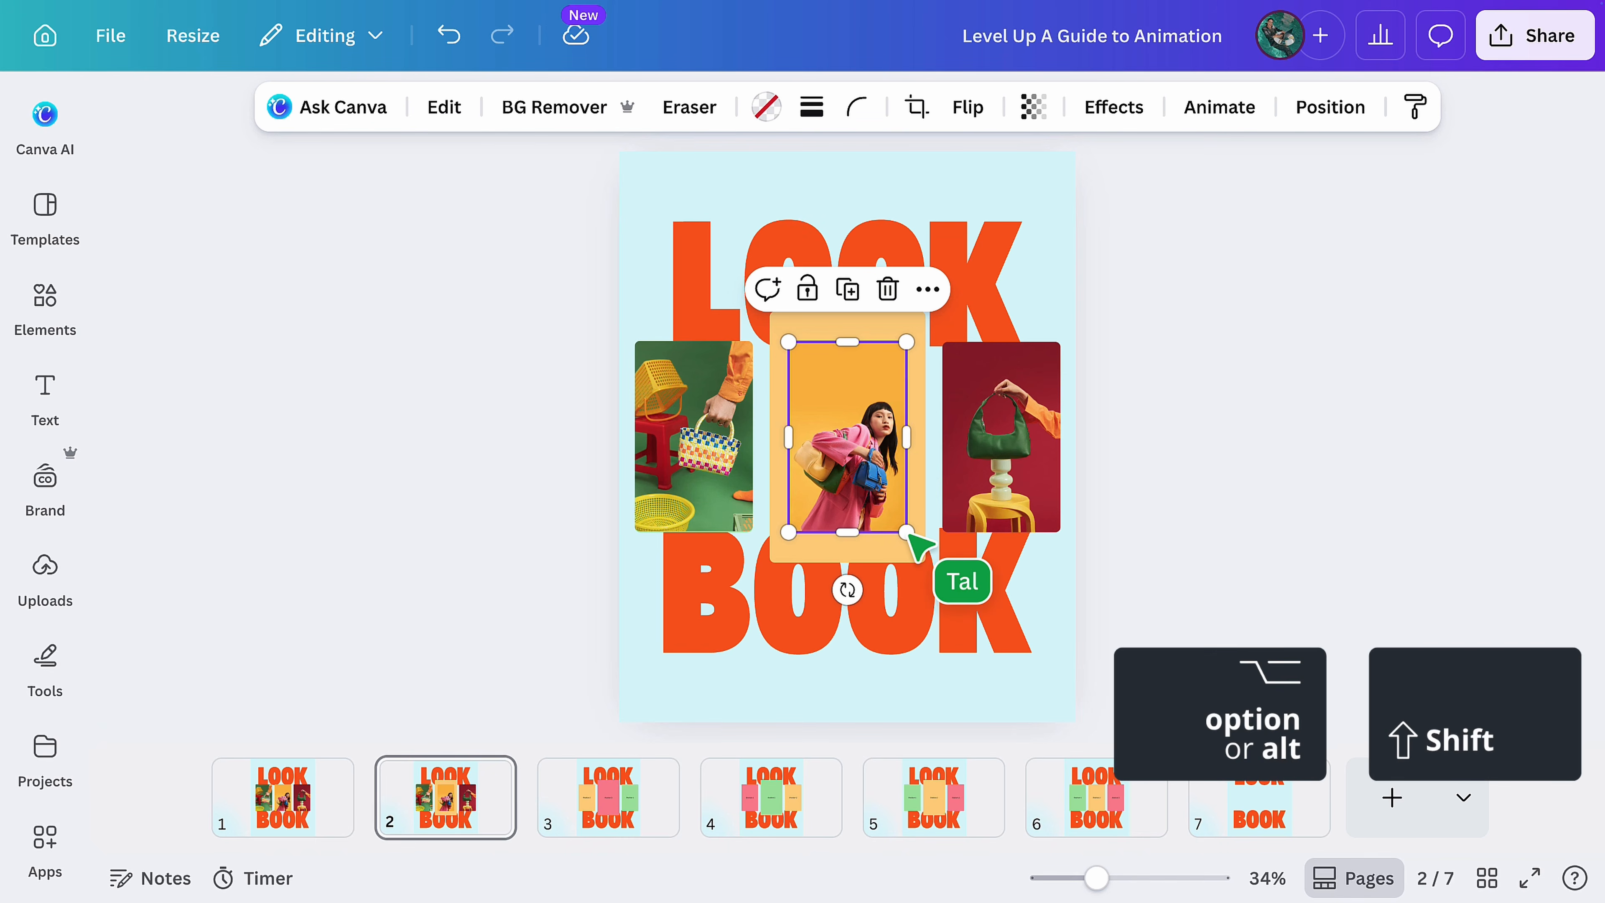
{"action": "left_click_drag", "start_coordinate": [910, 534], "coordinate": [929, 565]}
Step: Copy the three fitted photos from page 2 to page 3
{"action": "left_click_drag", "start_coordinate": [584, 433], "coordinate": [1060, 448]}
{"action": "key", "text": "ctrl+c"}
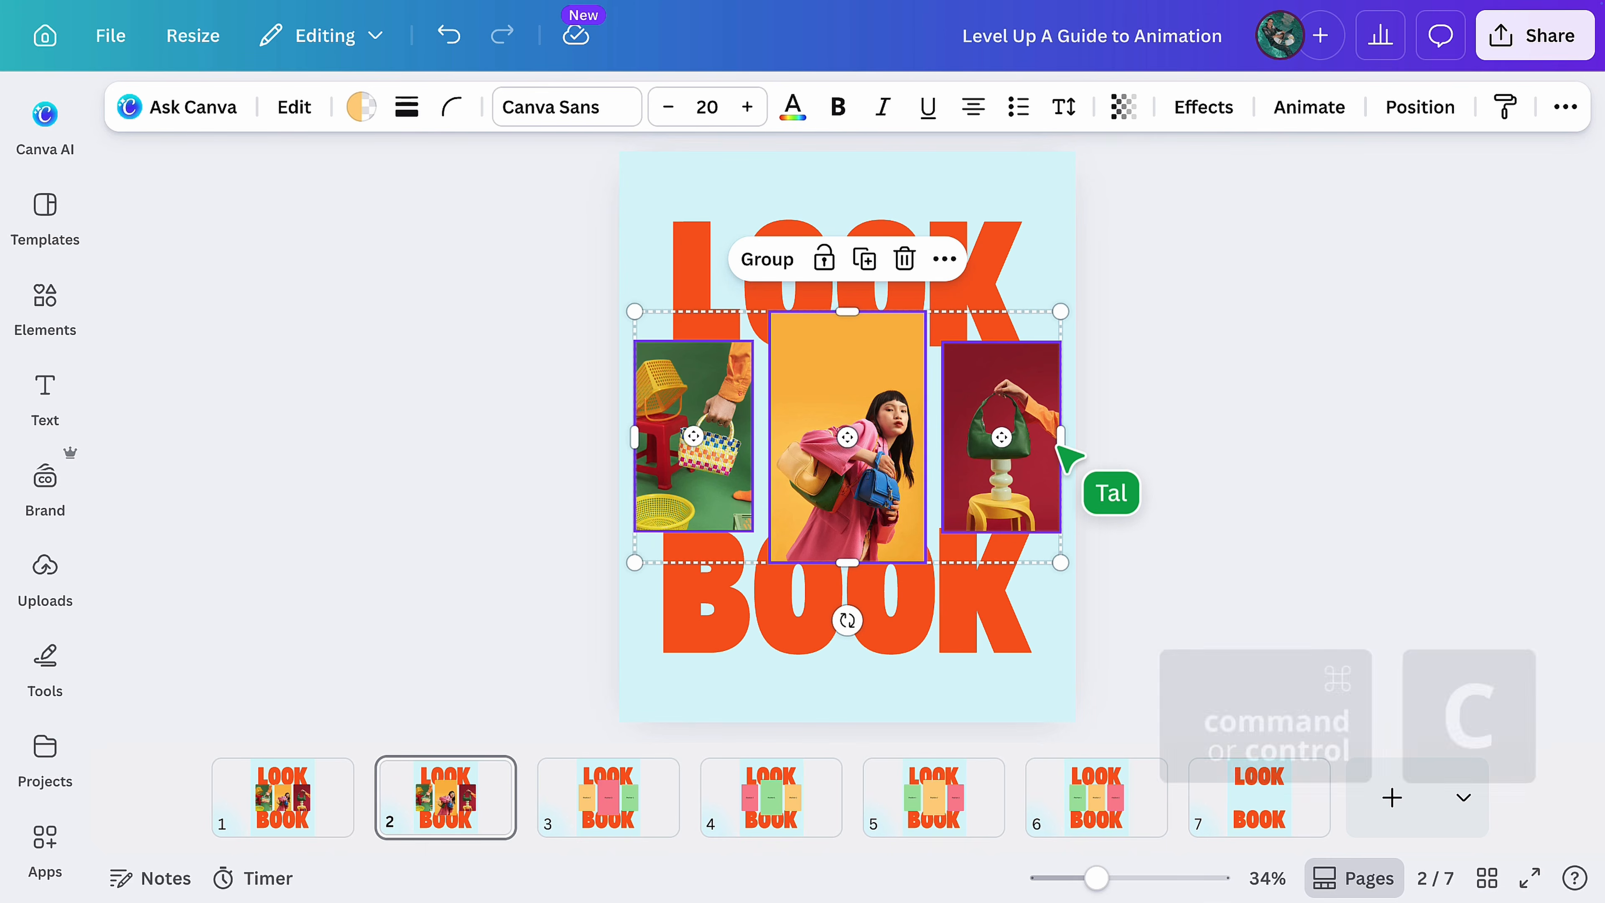
{"action": "left_click", "coordinate": [634, 815]}
{"action": "key", "text": "ctrl+v"}
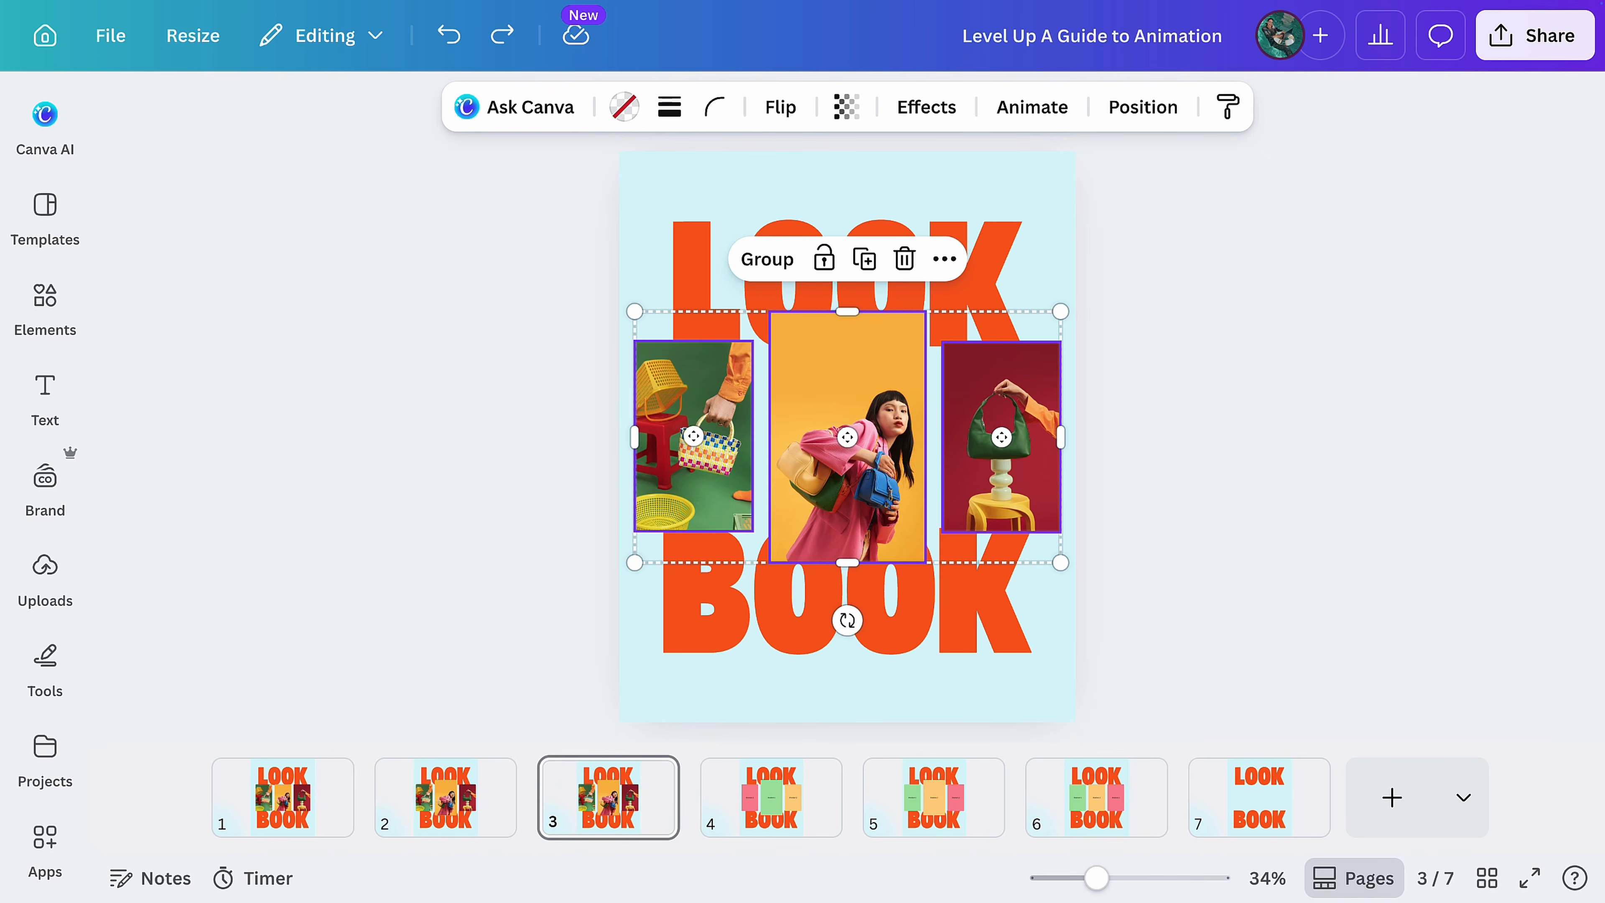
Step: On page 3, fit the yellow photo over the orange placeholder, the basket photo over the green one, and the enlarged red photo over the pink one
{"action": "left_click_drag", "start_coordinate": [809, 443], "coordinate": [820, 518]}
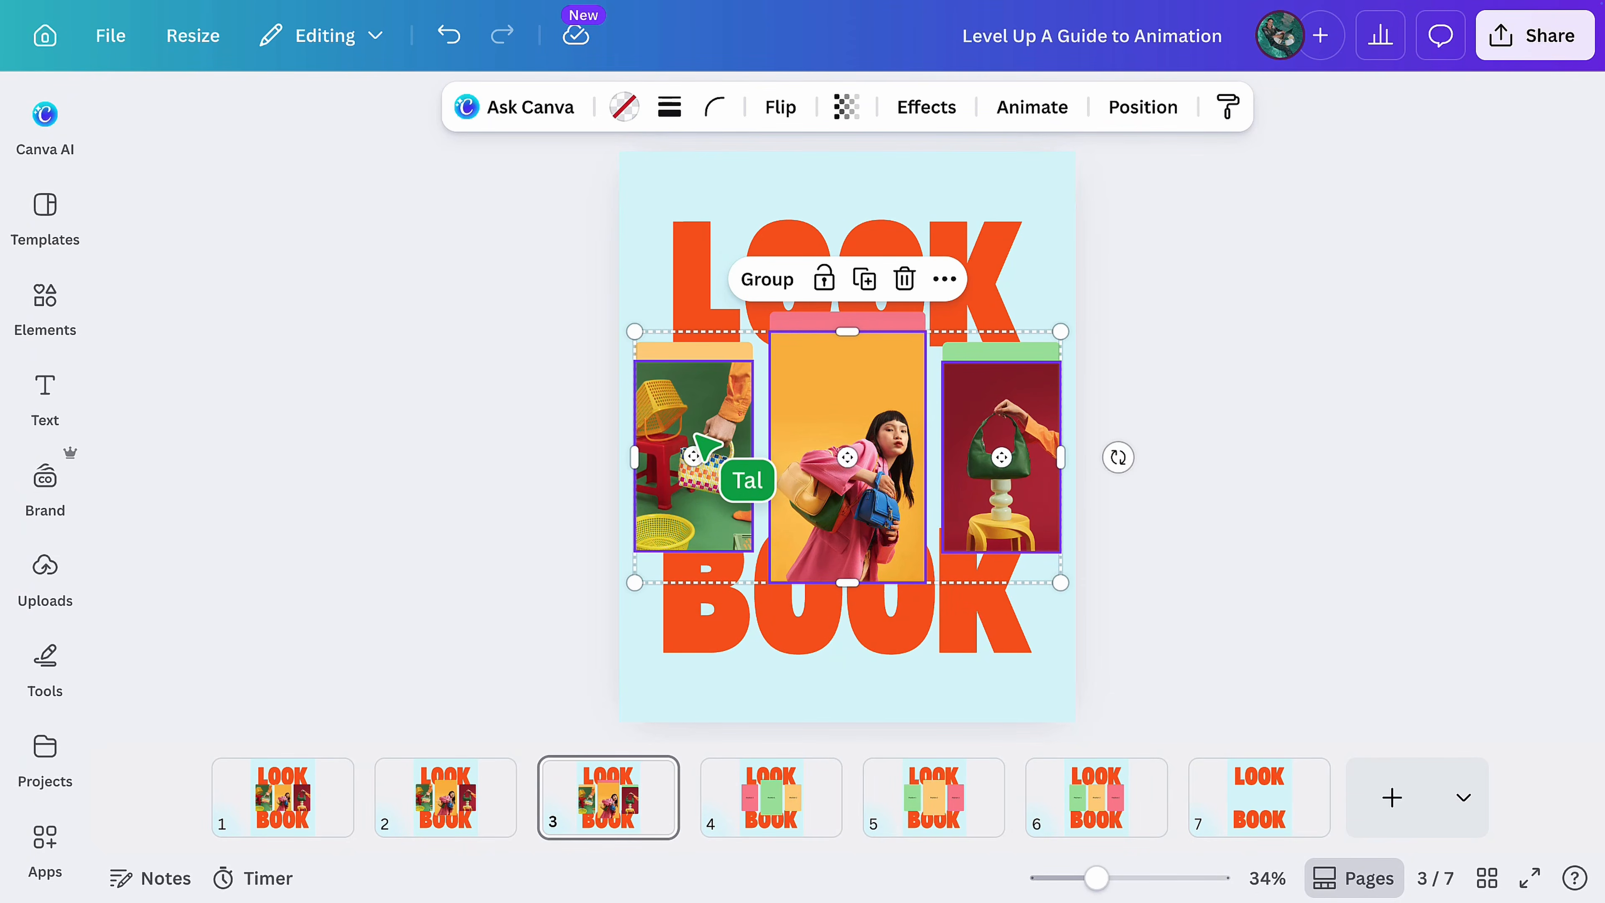
{"action": "left_click", "coordinate": [704, 446]}
{"action": "key", "text": "Delete"}
{"action": "left_click", "coordinate": [1048, 448]}
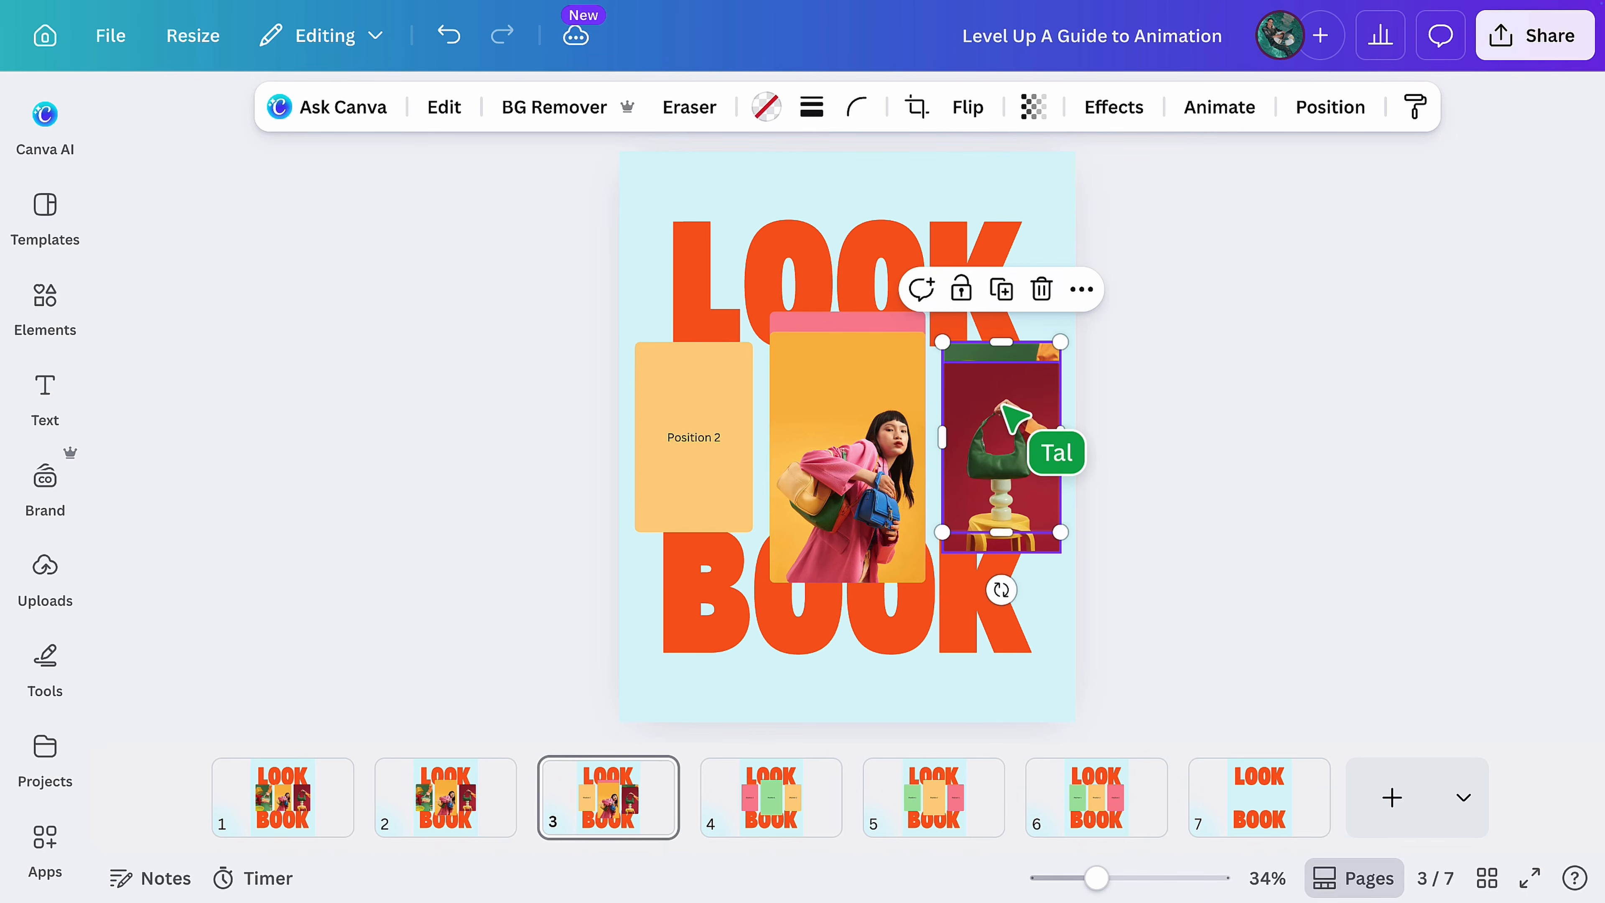
{"action": "left_click_drag", "start_coordinate": [861, 417], "coordinate": [742, 437]}
{"action": "left_click_drag", "start_coordinate": [790, 593], "coordinate": [752, 533]}
{"action": "left_click", "coordinate": [998, 455]}
{"action": "left_click_drag", "start_coordinate": [997, 455], "coordinate": [847, 471]}
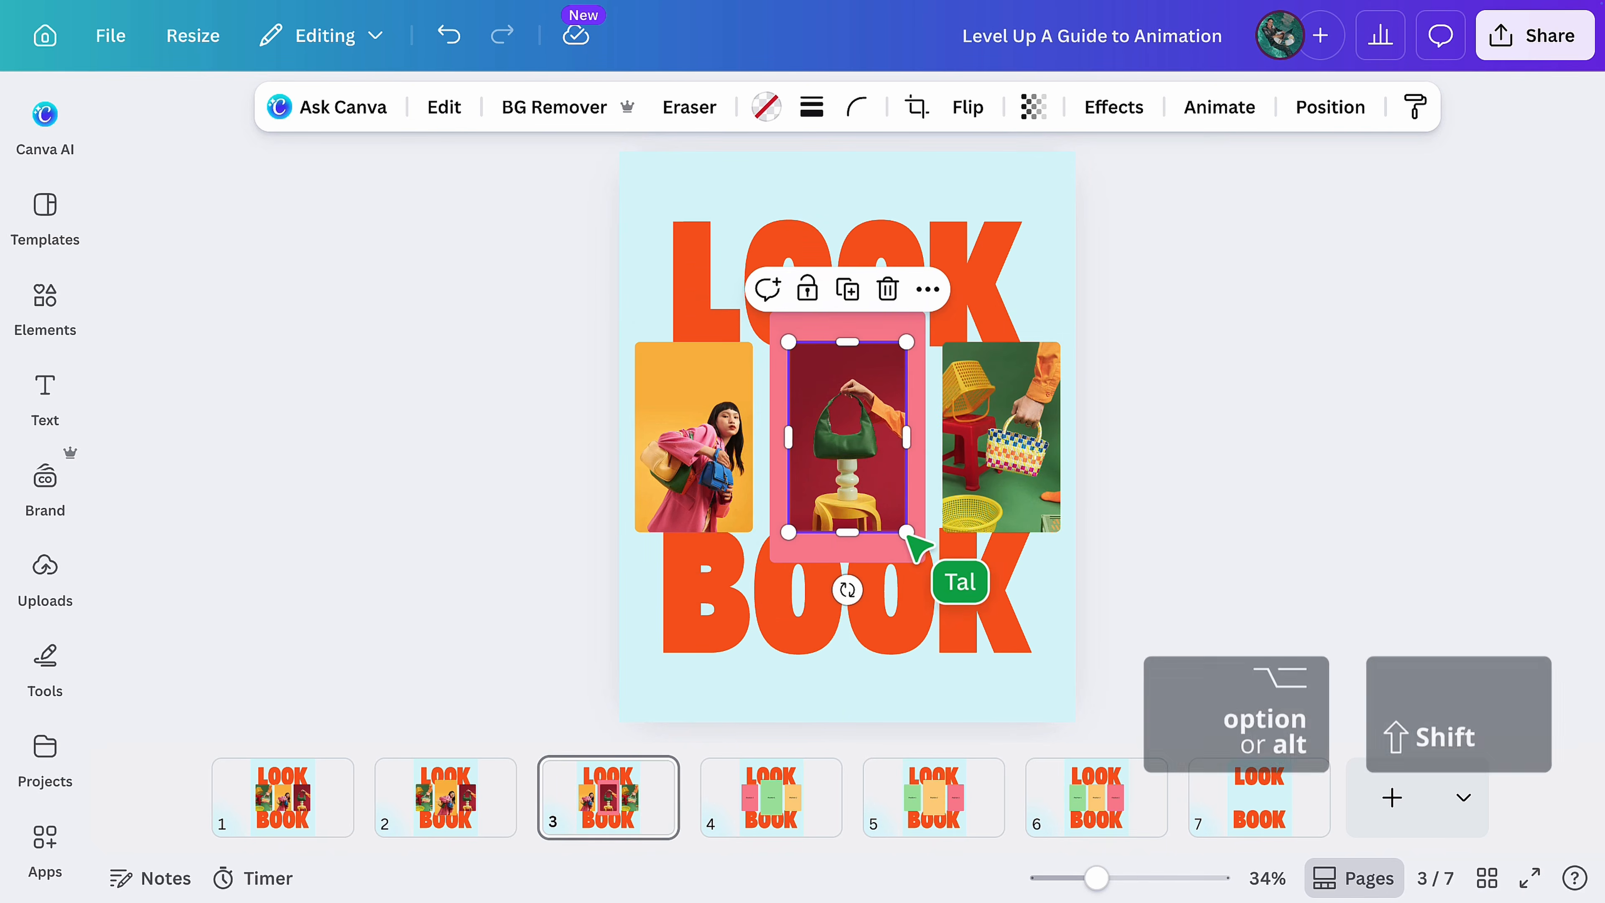
{"action": "left_click_drag", "start_coordinate": [906, 531], "coordinate": [925, 562]}
Step: Copy the three rearranged photos from page 3 to page 4
{"action": "left_click_drag", "start_coordinate": [594, 454], "coordinate": [1015, 454]}
{"action": "key", "text": "ctrl+c"}
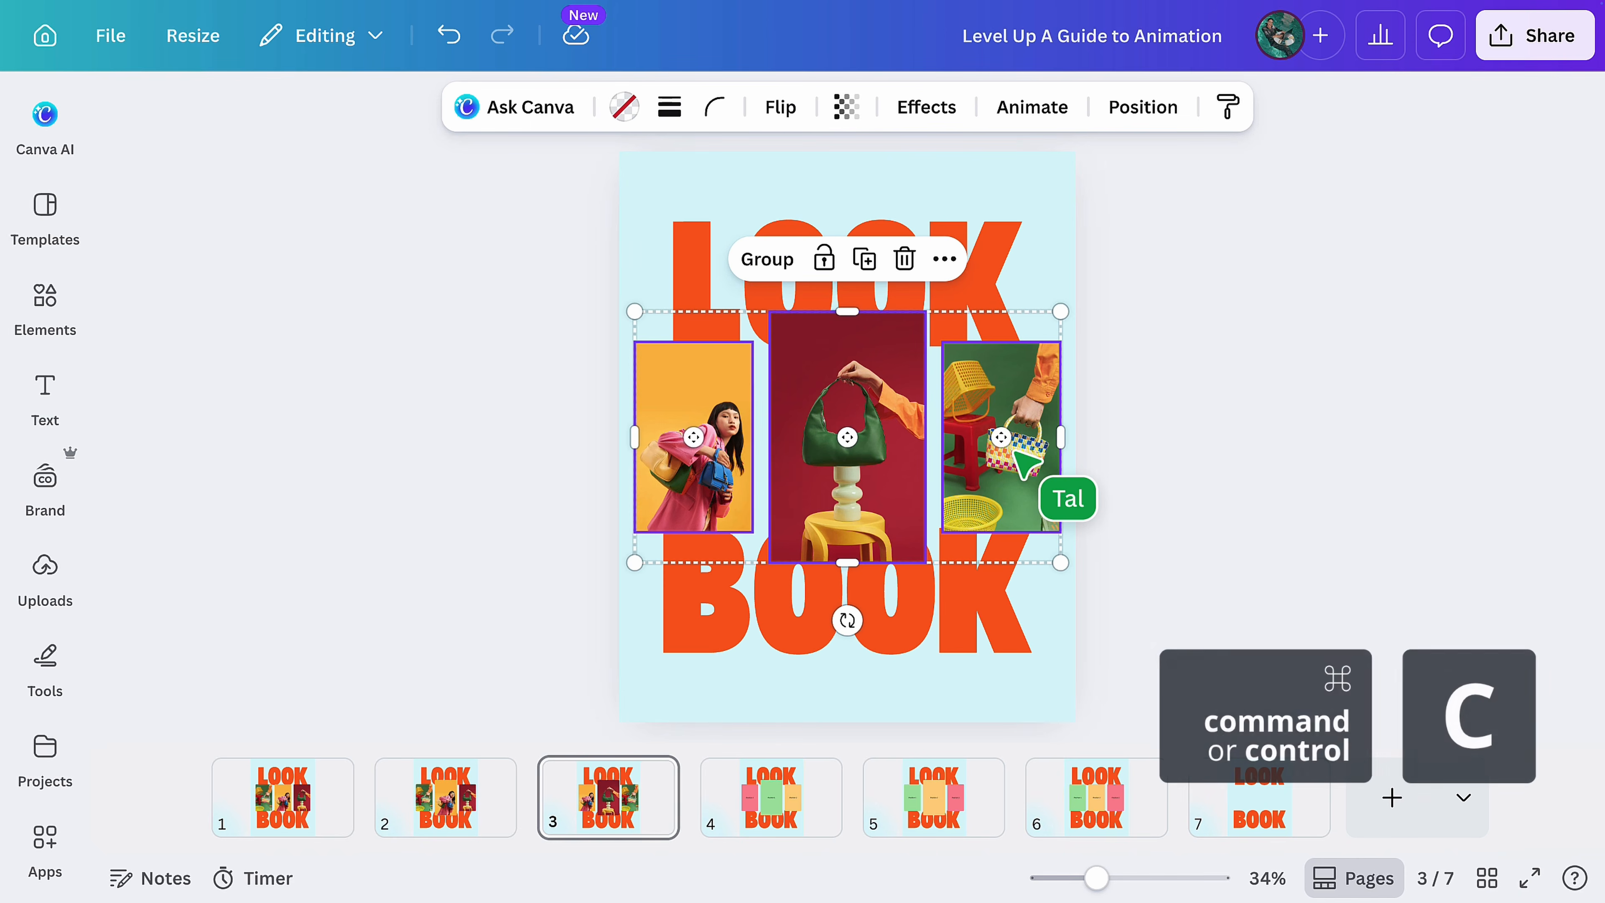
{"action": "left_click", "coordinate": [784, 815]}
{"action": "key", "text": "ctrl+v"}
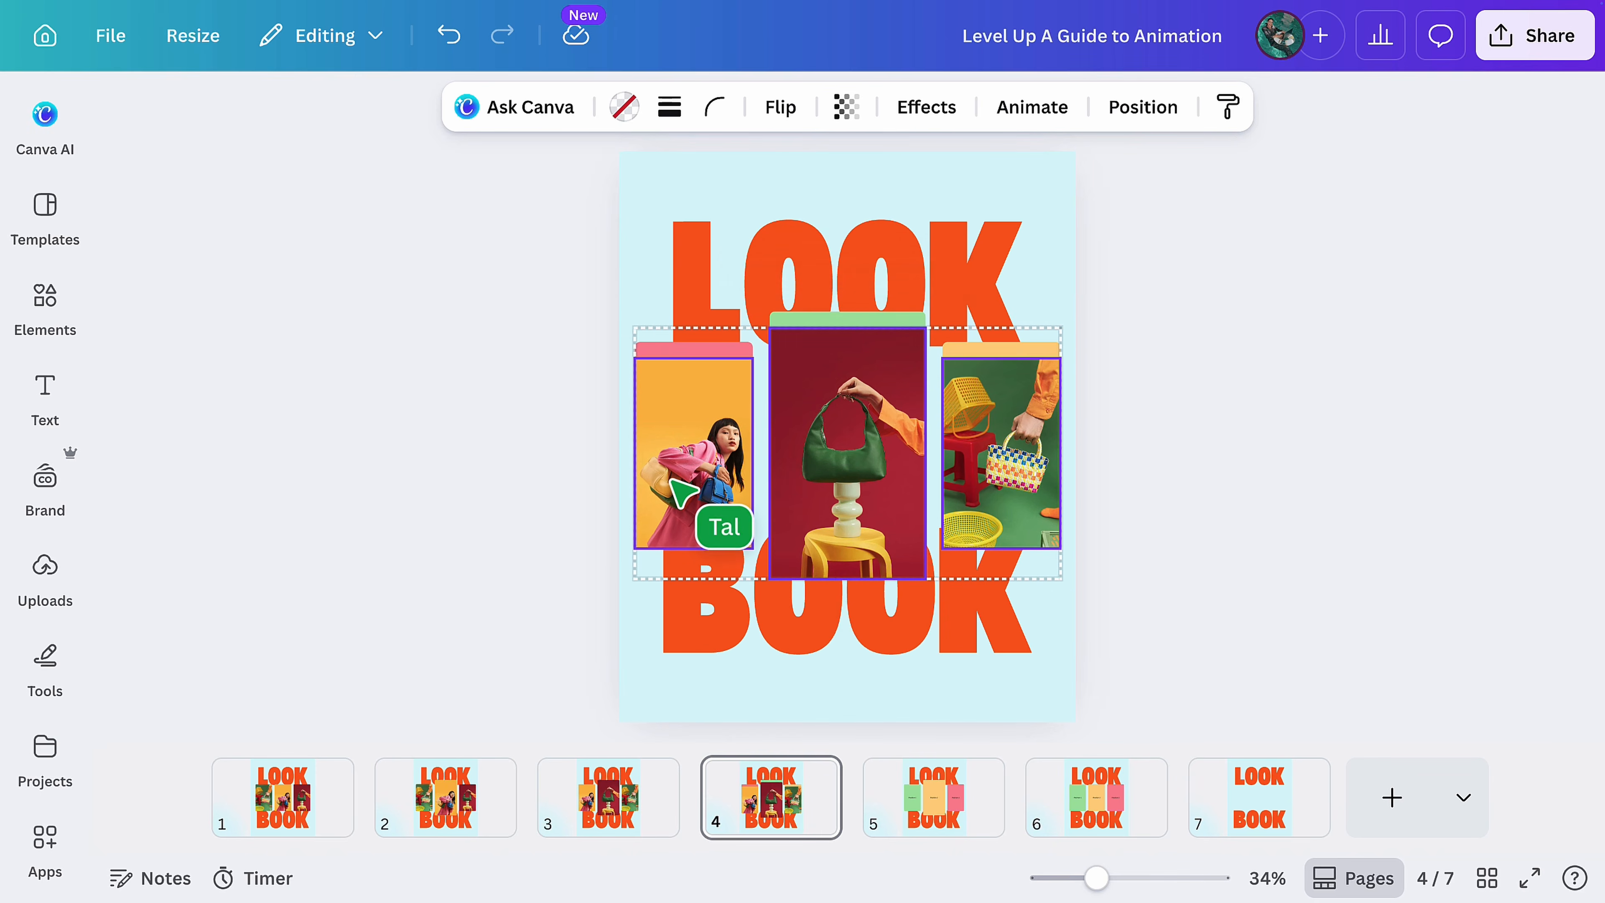
Step: On page 4, fit the yellow photo over the orange placeholder, the red photo over the pink one, and the enlarged basket photo over the green one
{"action": "left_click", "coordinate": [672, 474]}
{"action": "left_click_drag", "start_coordinate": [671, 474], "coordinate": [999, 420]}
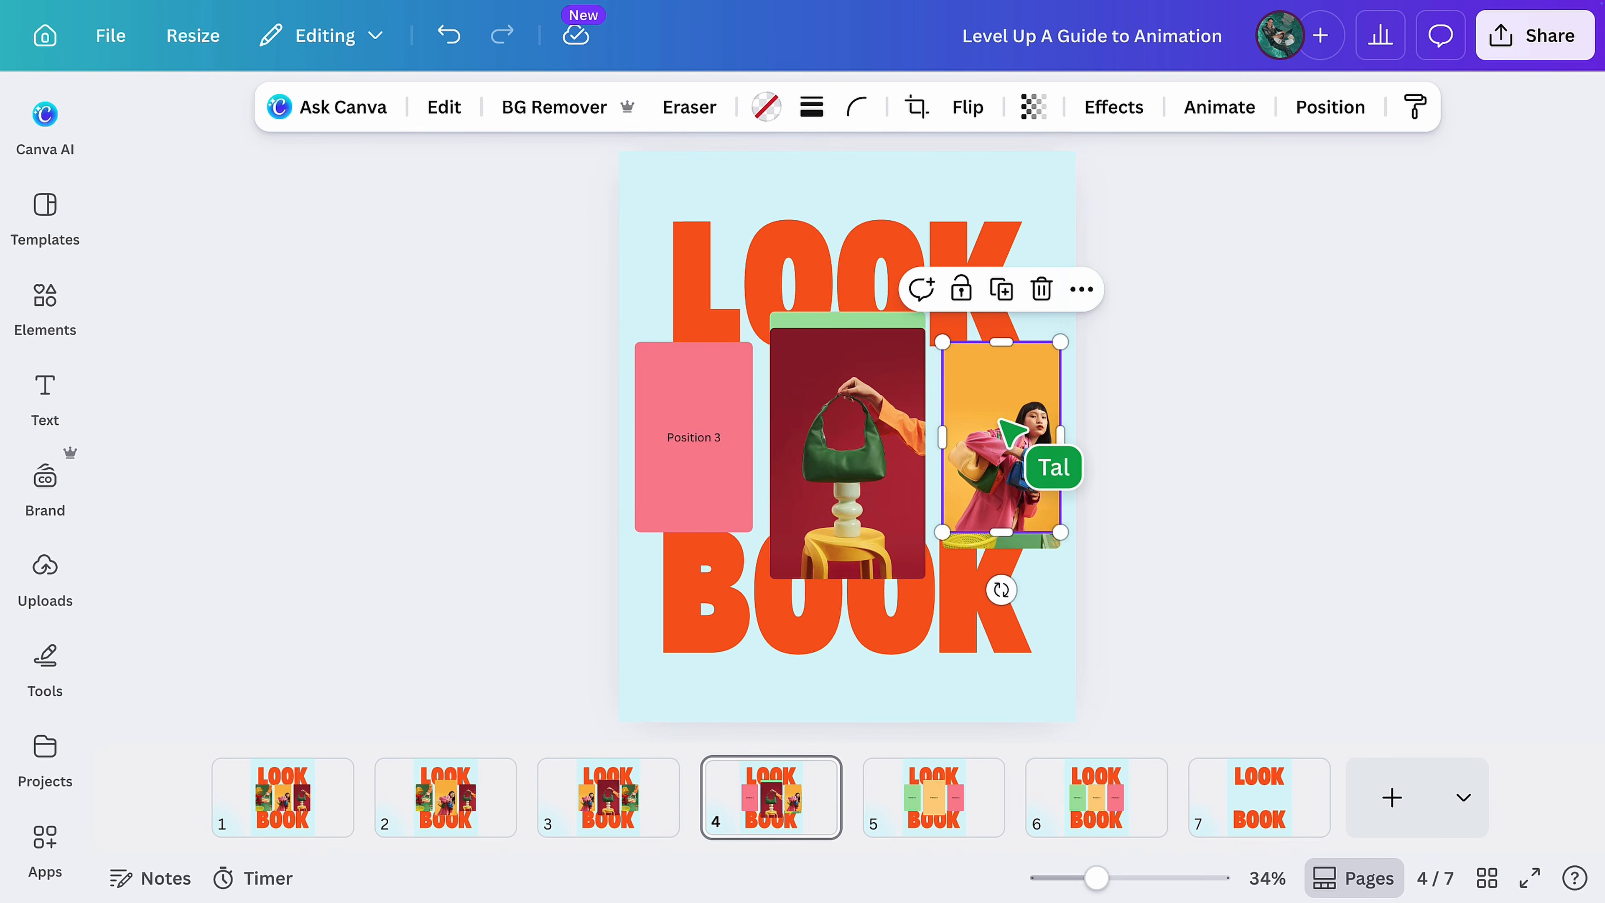
{"action": "left_click_drag", "start_coordinate": [833, 412], "coordinate": [707, 412]}
{"action": "left_click_drag", "start_coordinate": [783, 592], "coordinate": [752, 537]}
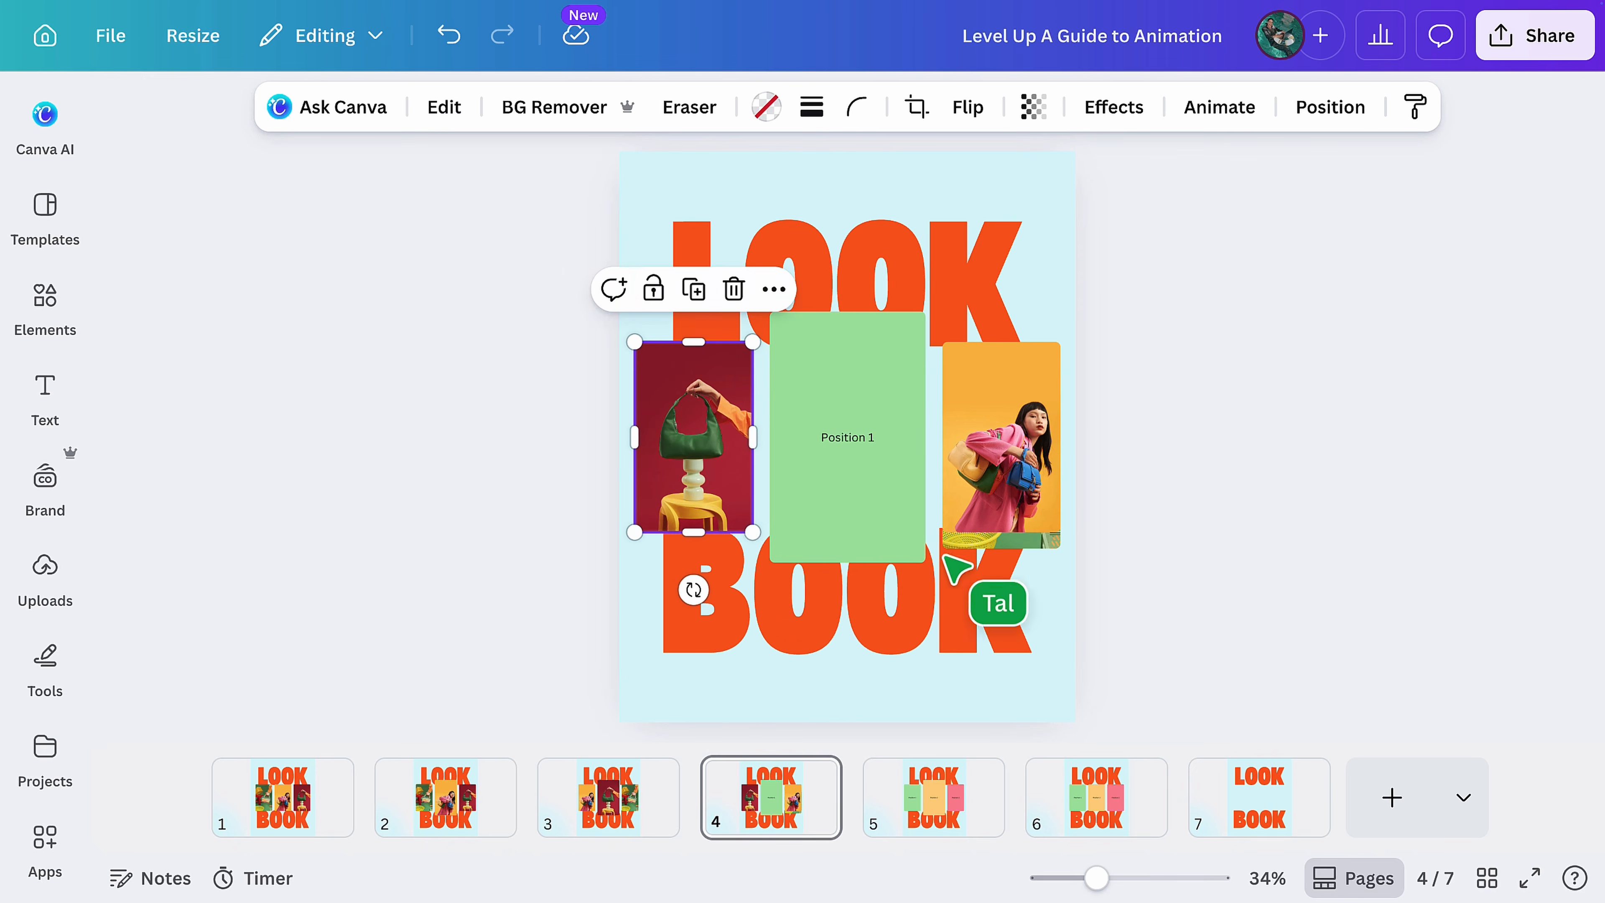
{"action": "left_click", "coordinate": [1011, 542]}
{"action": "left_click_drag", "start_coordinate": [1010, 541], "coordinate": [847, 445]}
{"action": "left_click_drag", "start_coordinate": [906, 530], "coordinate": [929, 559]}
Step: Copy the three rearranged photos from page 4 to page 5
{"action": "left_click_drag", "start_coordinate": [580, 450], "coordinate": [977, 455]}
{"action": "key", "text": "ctrl+c"}
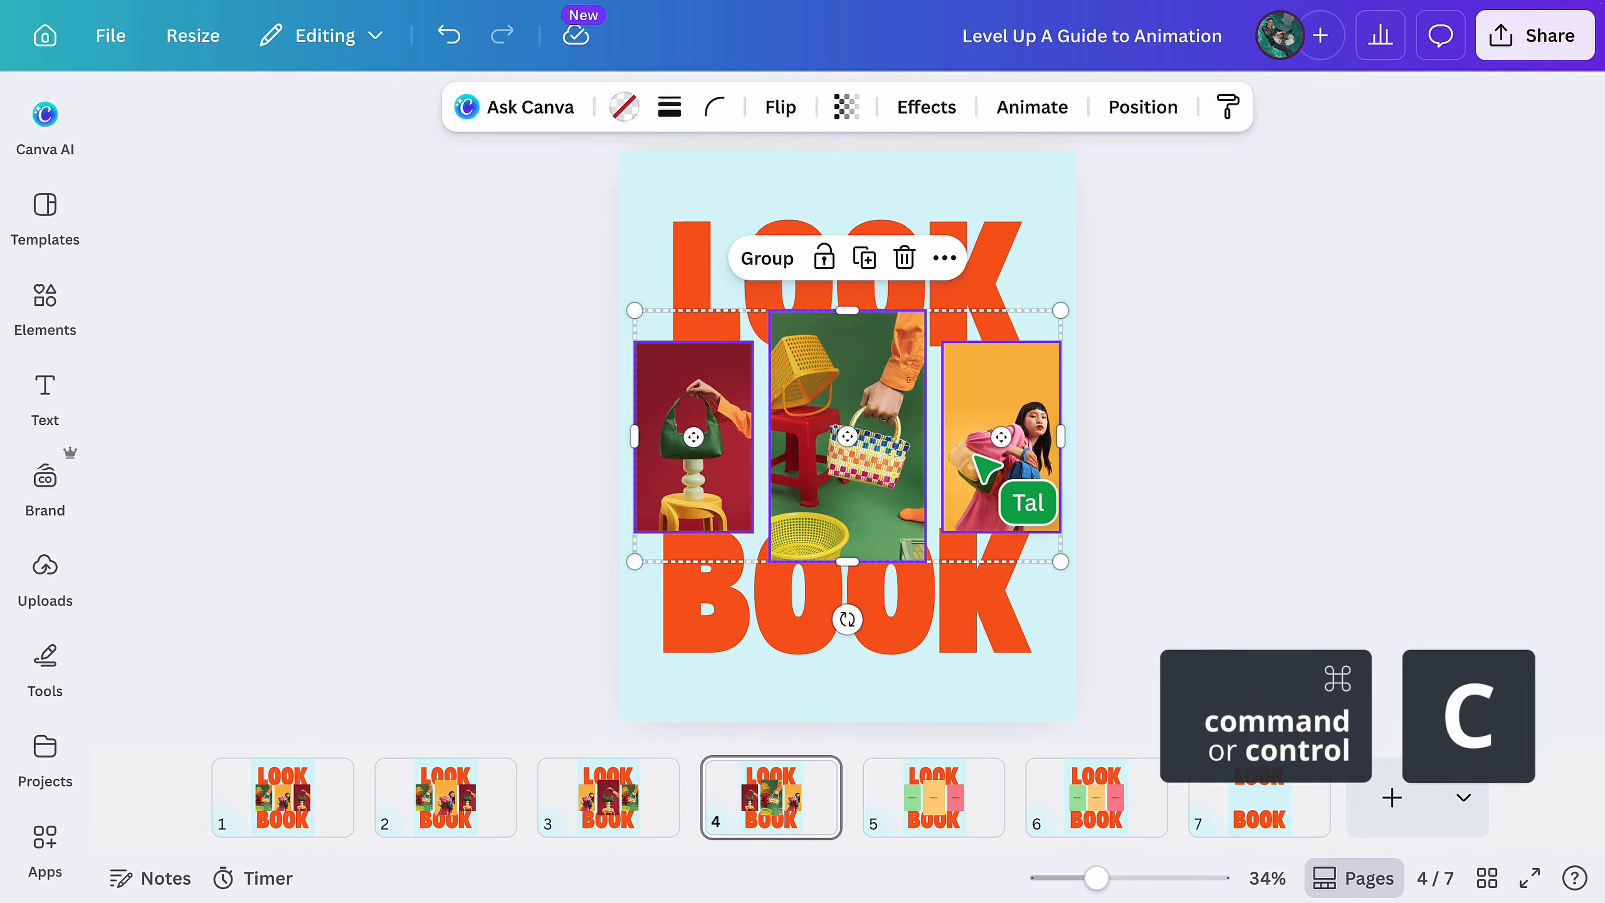
{"action": "left_click", "coordinate": [928, 800]}
{"action": "key", "text": "ctrl+v"}
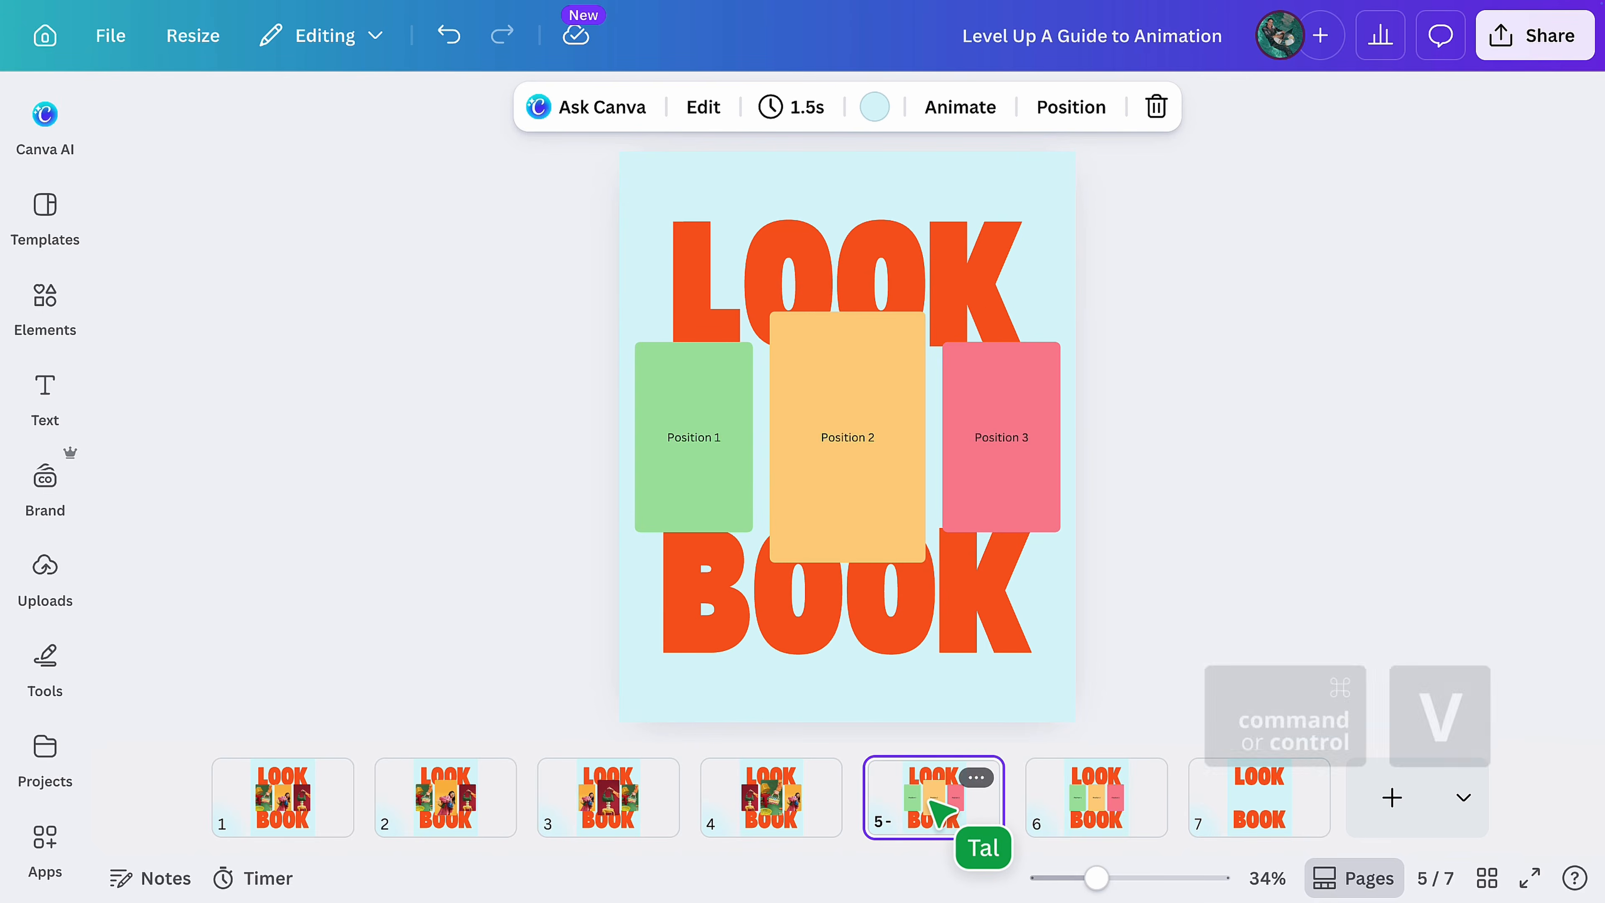
Step: On page 5, fit the red photo over Position 3, the basket photo over Position 1, and the enlarged yellow photo over Position 2
{"action": "left_click_drag", "start_coordinate": [903, 460], "coordinate": [903, 480]}
{"action": "left_click_drag", "start_coordinate": [717, 484], "coordinate": [1002, 377]}
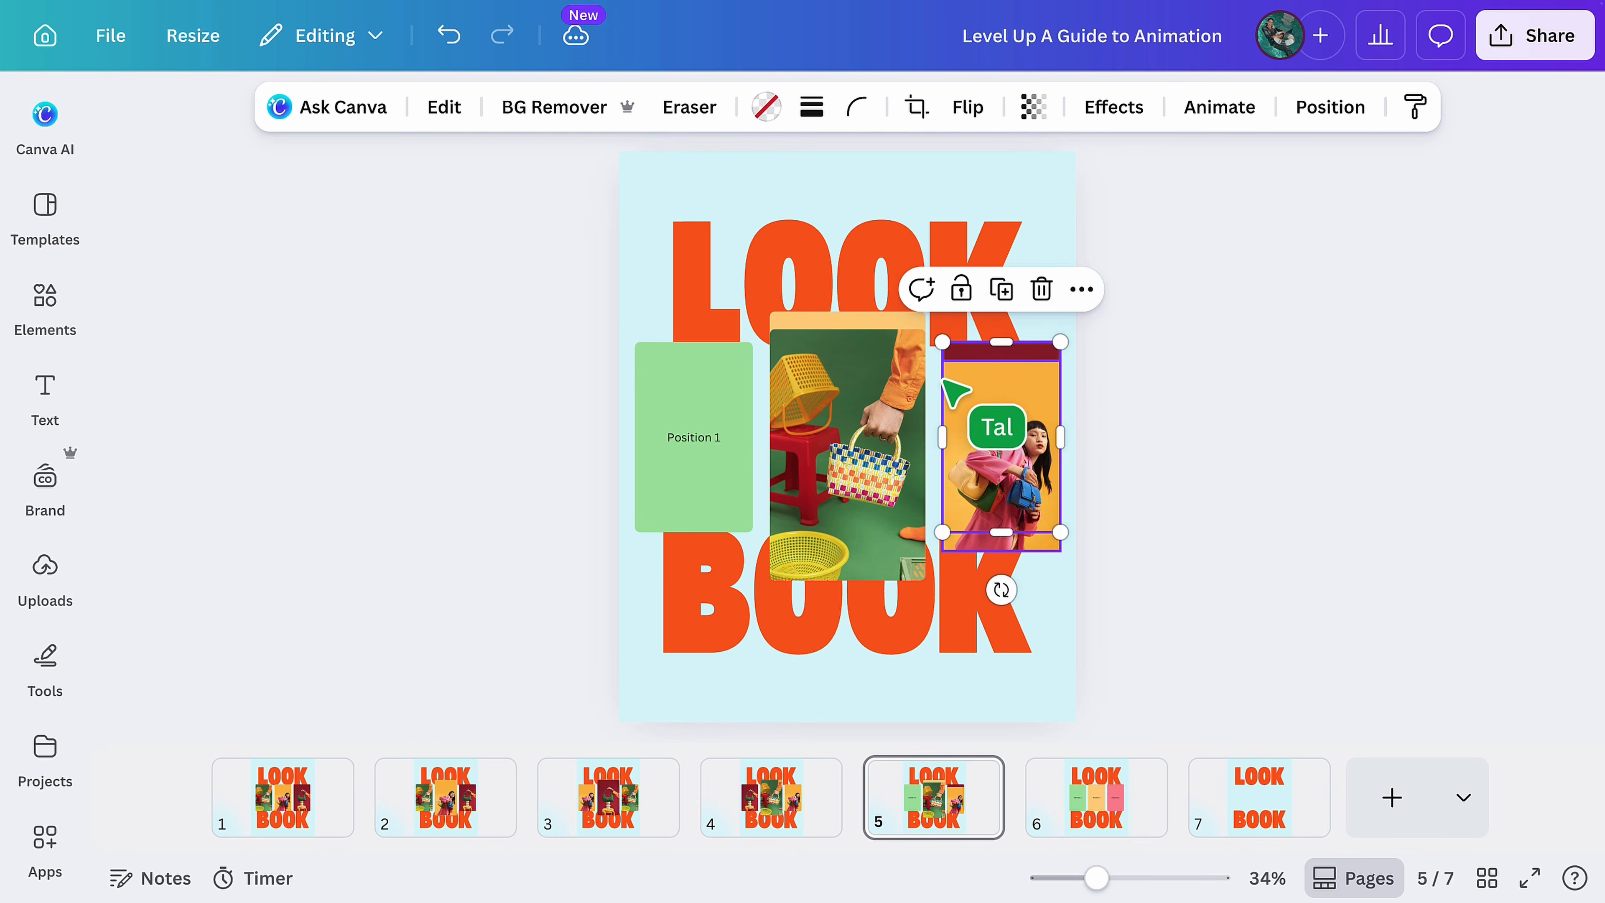
{"action": "left_click_drag", "start_coordinate": [831, 424], "coordinate": [768, 515]}
{"action": "left_click_drag", "start_coordinate": [794, 592], "coordinate": [751, 532]}
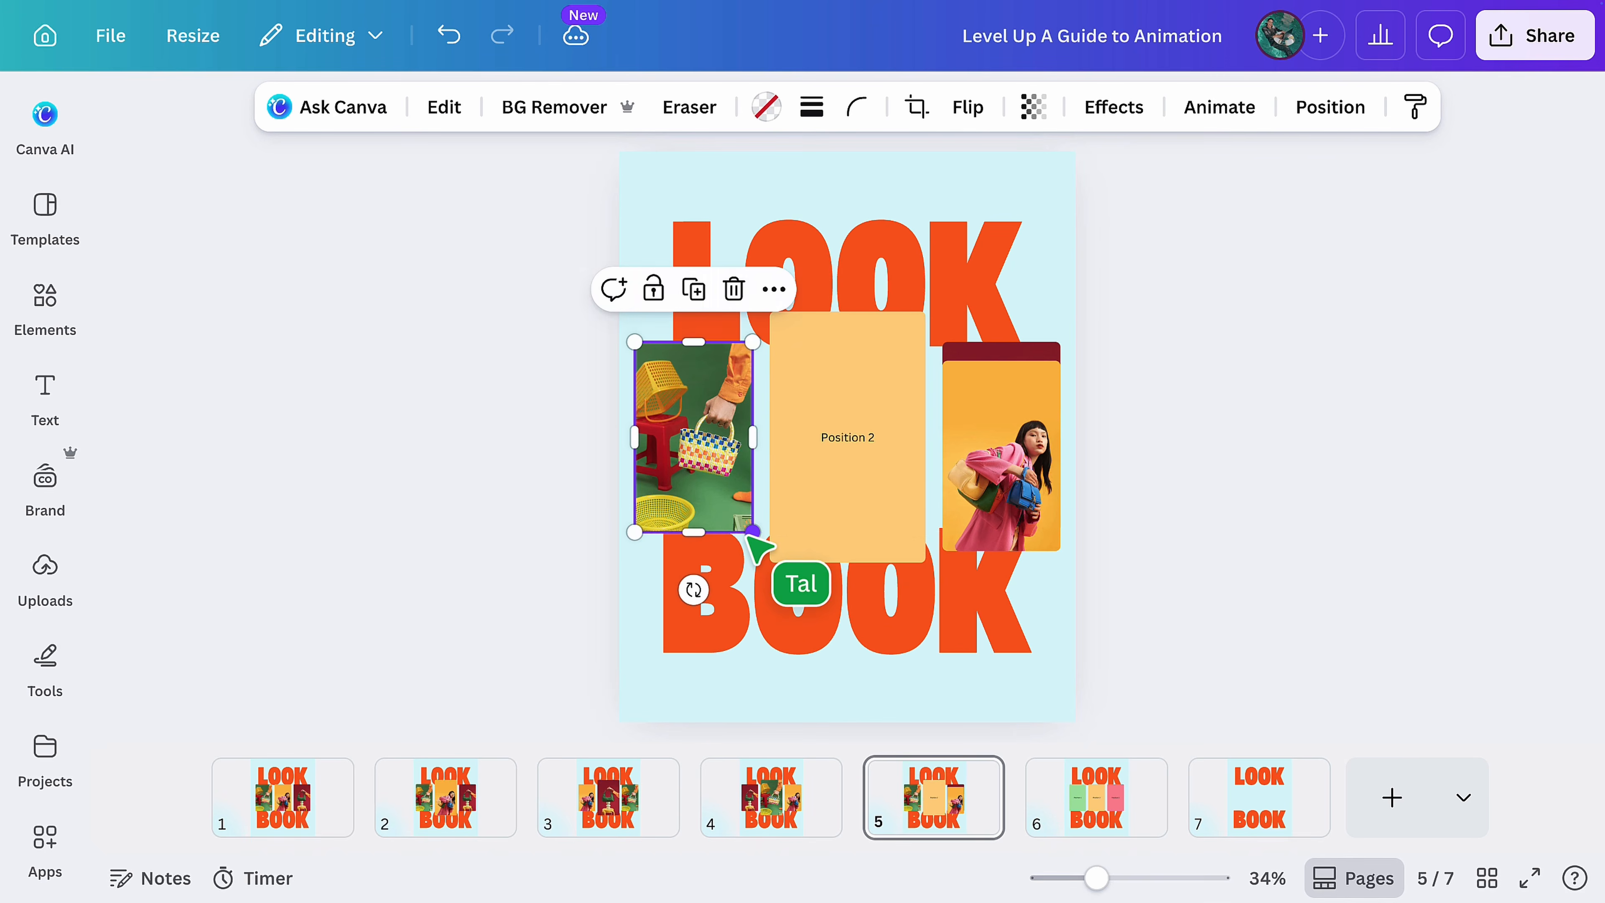
{"action": "left_click", "coordinate": [999, 474]}
{"action": "left_click_drag", "start_coordinate": [981, 459], "coordinate": [925, 563]}
{"action": "key", "text": "alt+shift"}
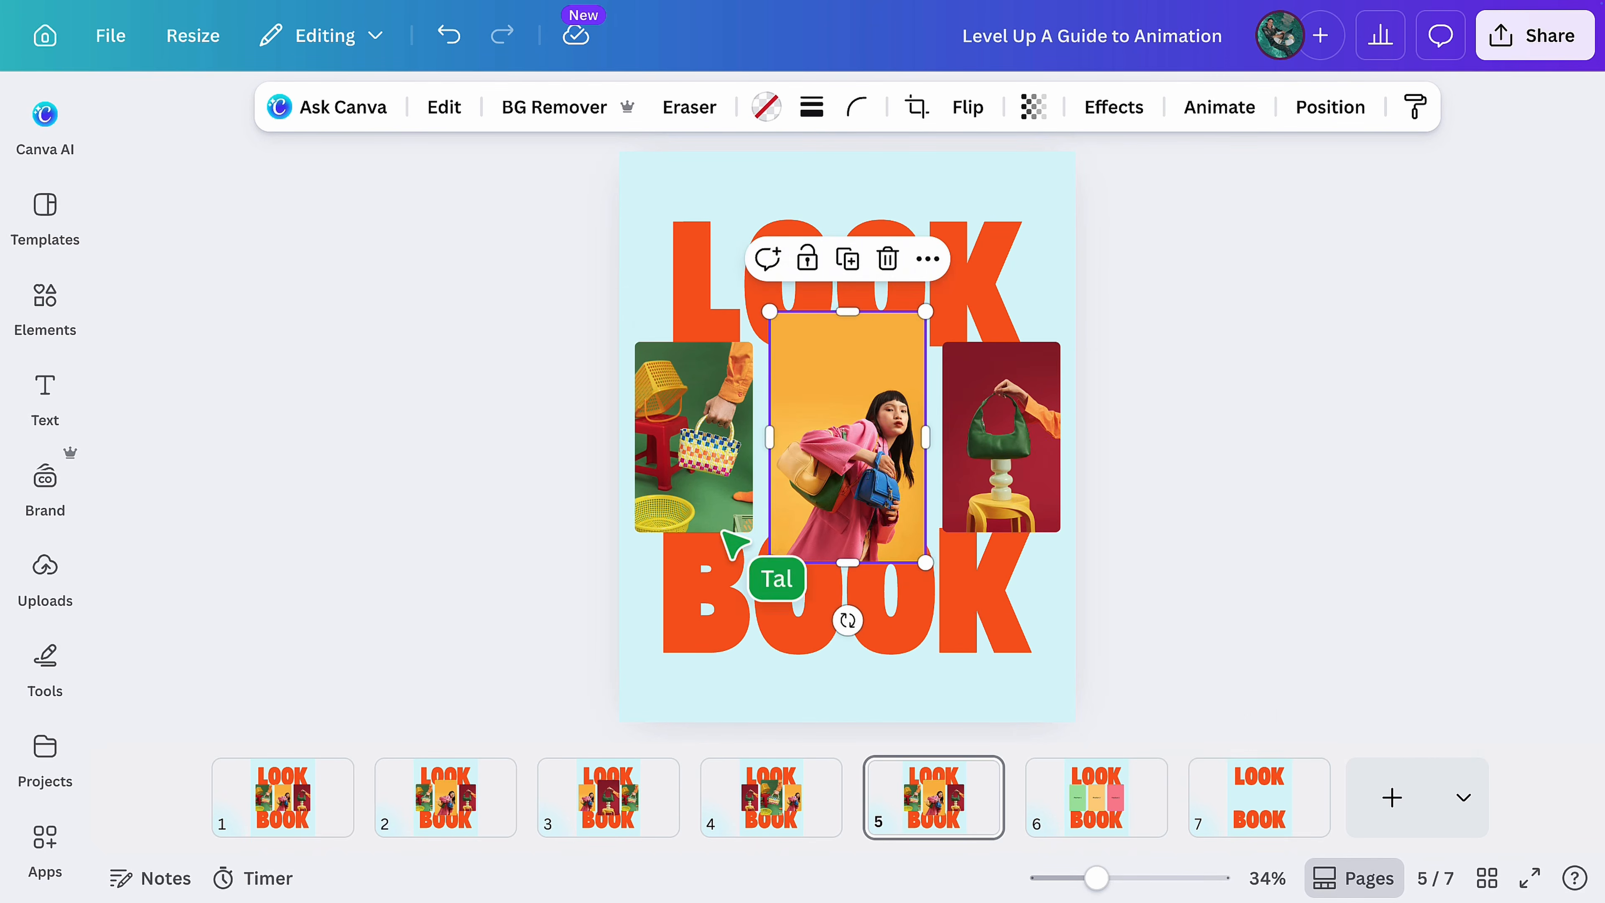
Step: Copy the three rearranged photos from page 5 to page 6
{"action": "left_click_drag", "start_coordinate": [562, 444], "coordinate": [995, 449]}
{"action": "key", "text": "ctrl+c"}
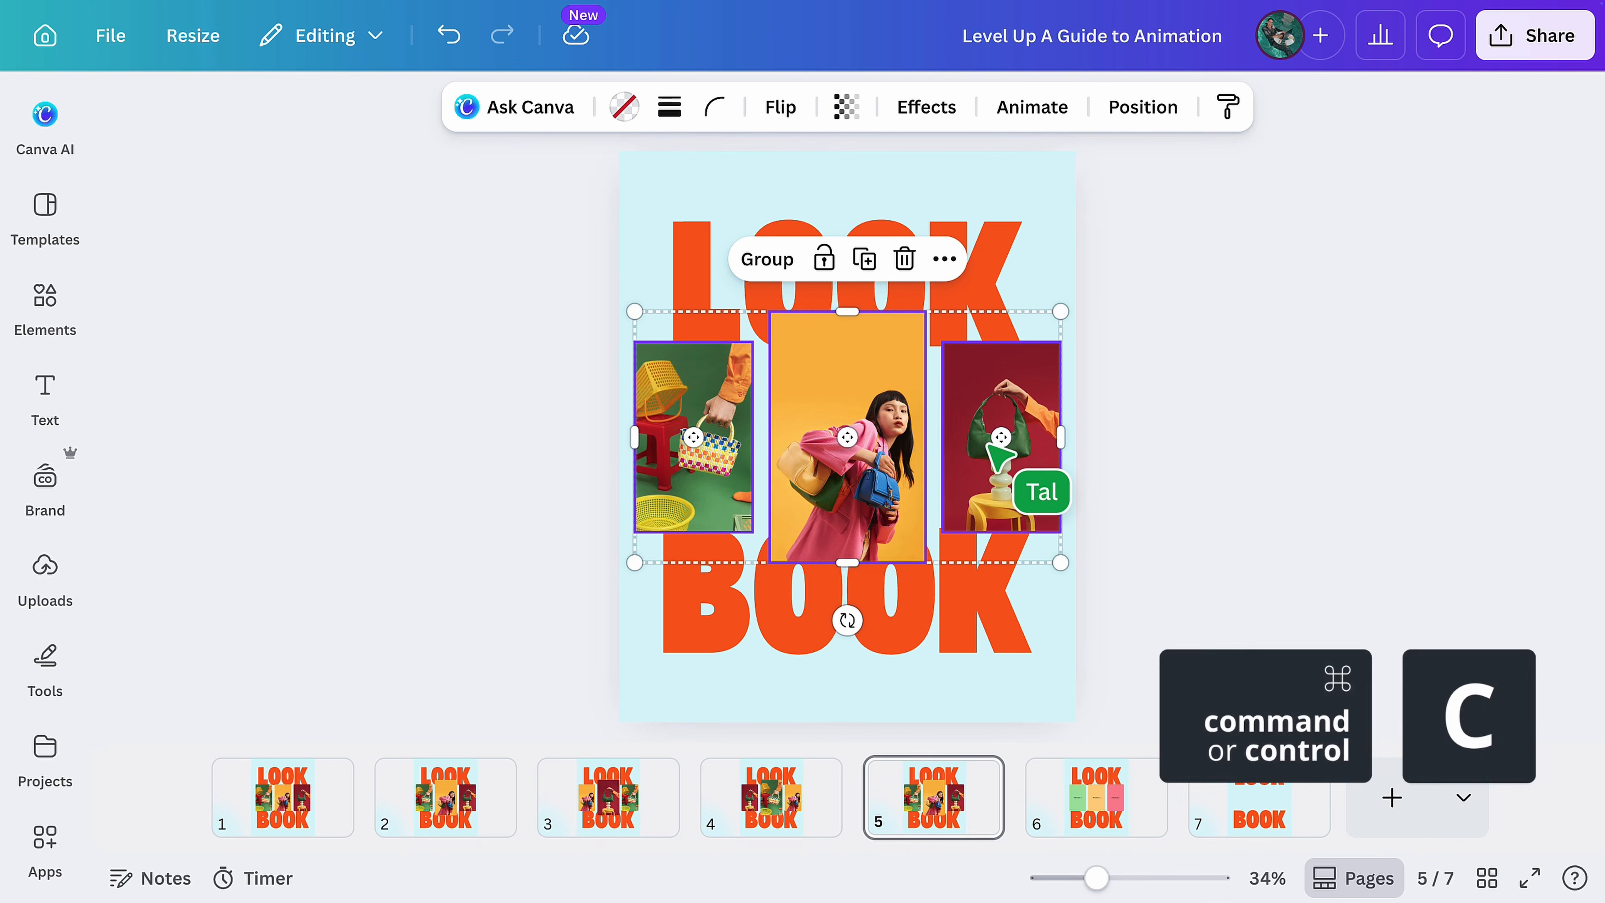
{"action": "left_click", "coordinate": [1104, 811]}
{"action": "key", "text": "ctrl+v"}
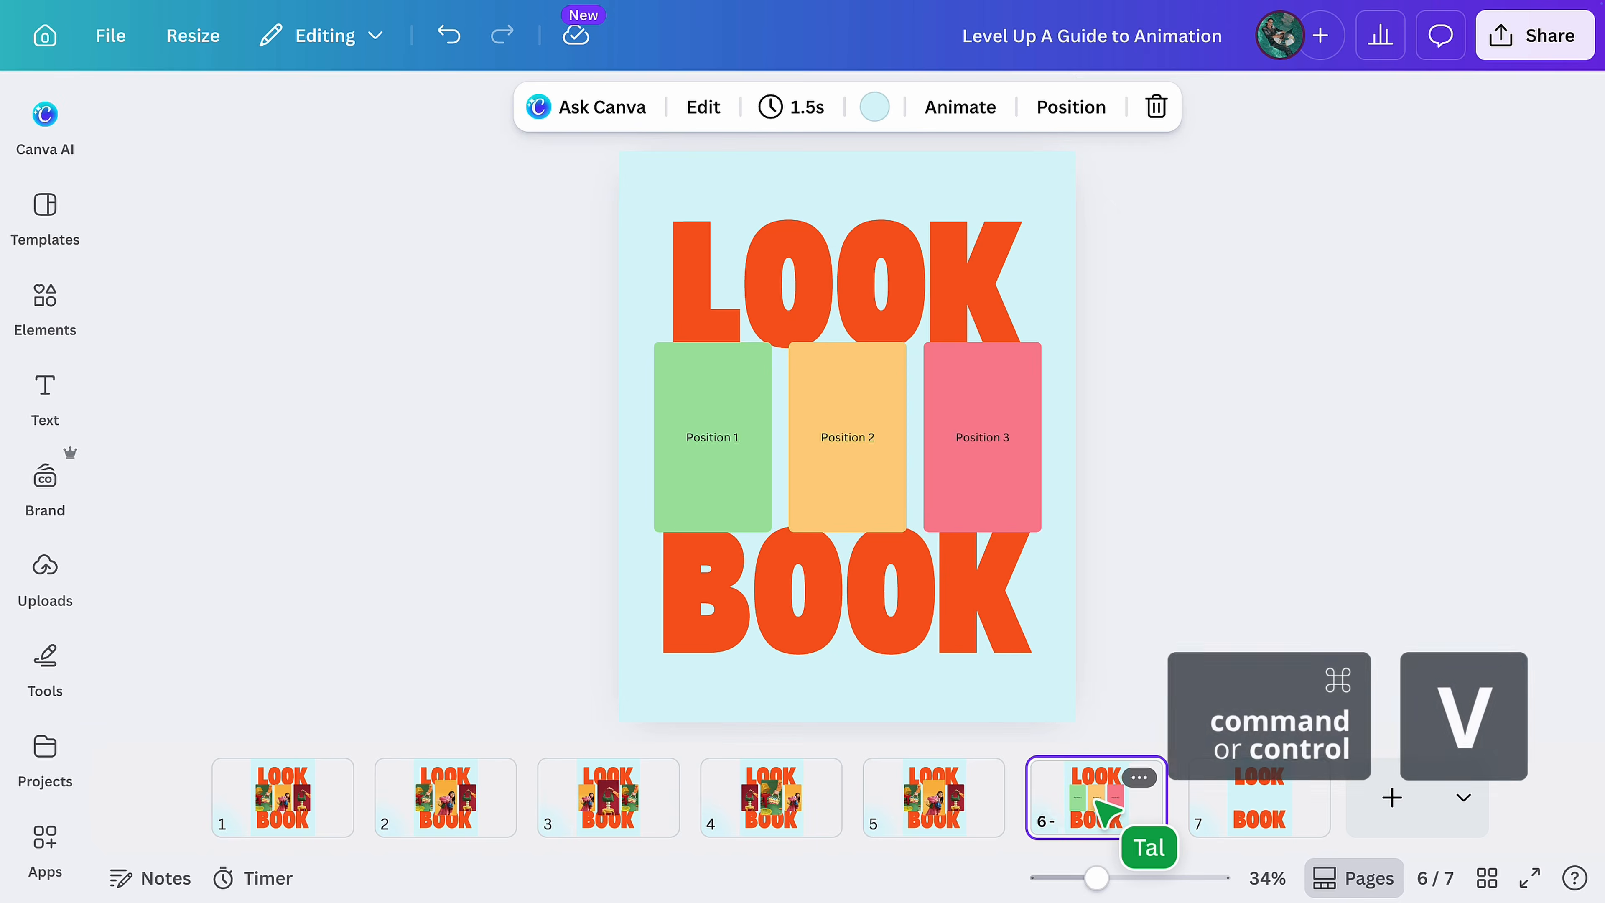
Step: On page 6, move the outer photos inward over the green and pink placeholders and shrink the middle photo to fit the orange one
{"action": "left_click", "coordinate": [672, 443]}
{"action": "left_click_drag", "start_coordinate": [671, 443], "coordinate": [703, 412]}
{"action": "left_click", "coordinate": [997, 425]}
{"action": "left_click_drag", "start_coordinate": [996, 425], "coordinate": [982, 430]}
{"action": "left_click", "coordinate": [898, 467]}
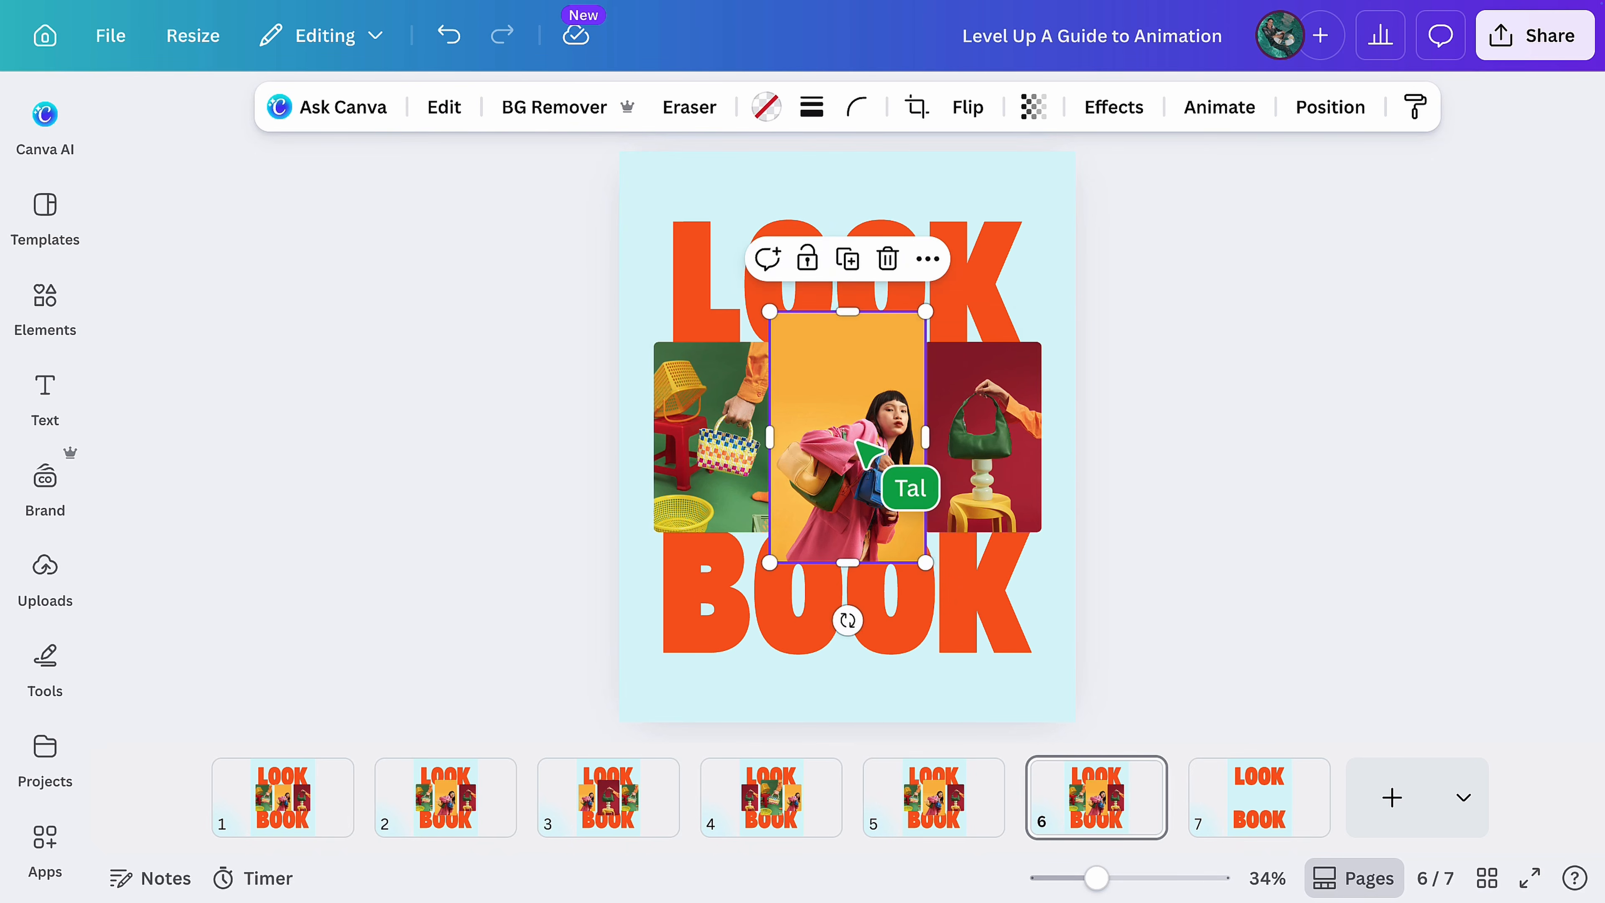
{"action": "left_click_drag", "start_coordinate": [925, 563], "coordinate": [906, 532]}
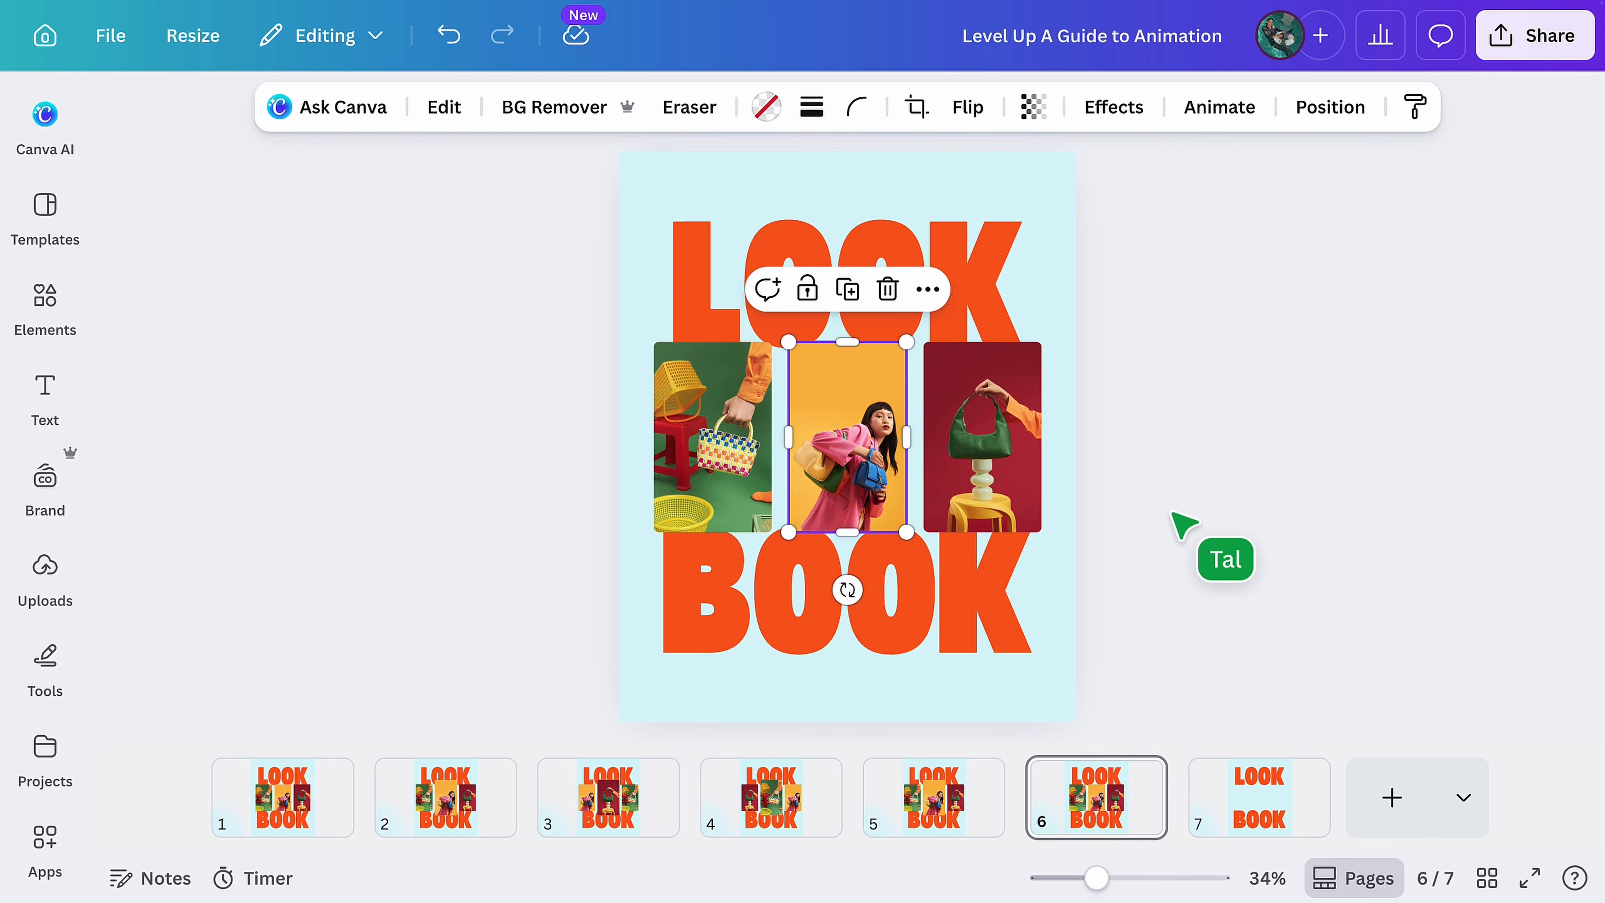
{"action": "left_click", "coordinate": [1172, 513]}
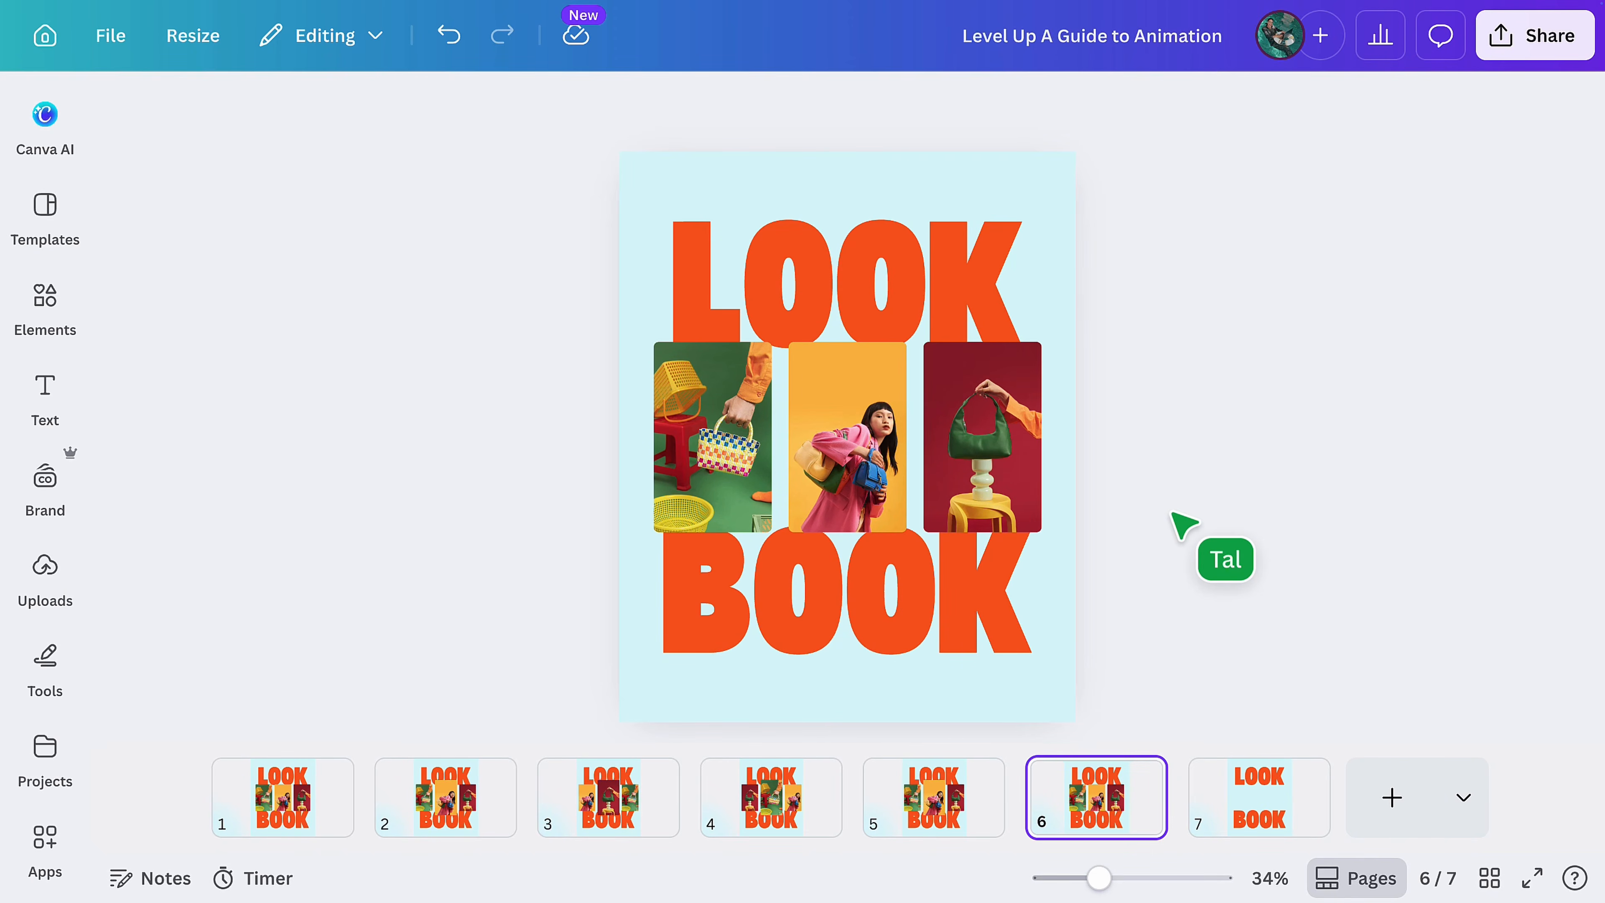
Step: Copy the three equal-sized photos from page 6 to page 7
{"action": "left_click_drag", "start_coordinate": [1062, 460], "coordinate": [718, 465]}
{"action": "key", "text": "ctrl+c"}
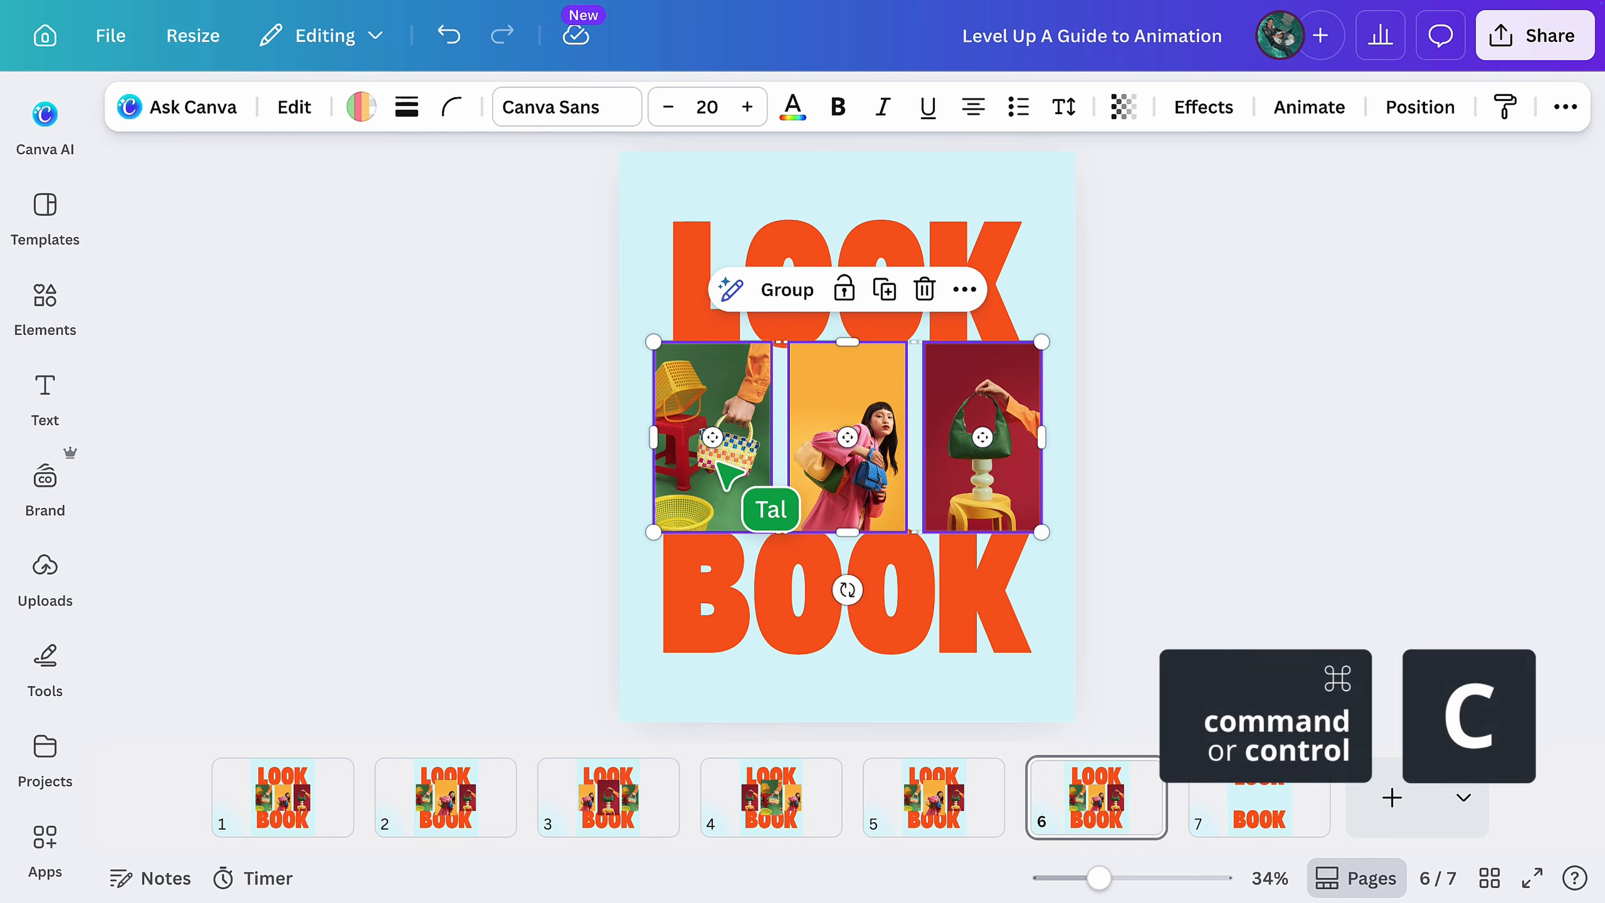
{"action": "left_click", "coordinate": [1260, 802]}
{"action": "key", "text": "ctrl+v"}
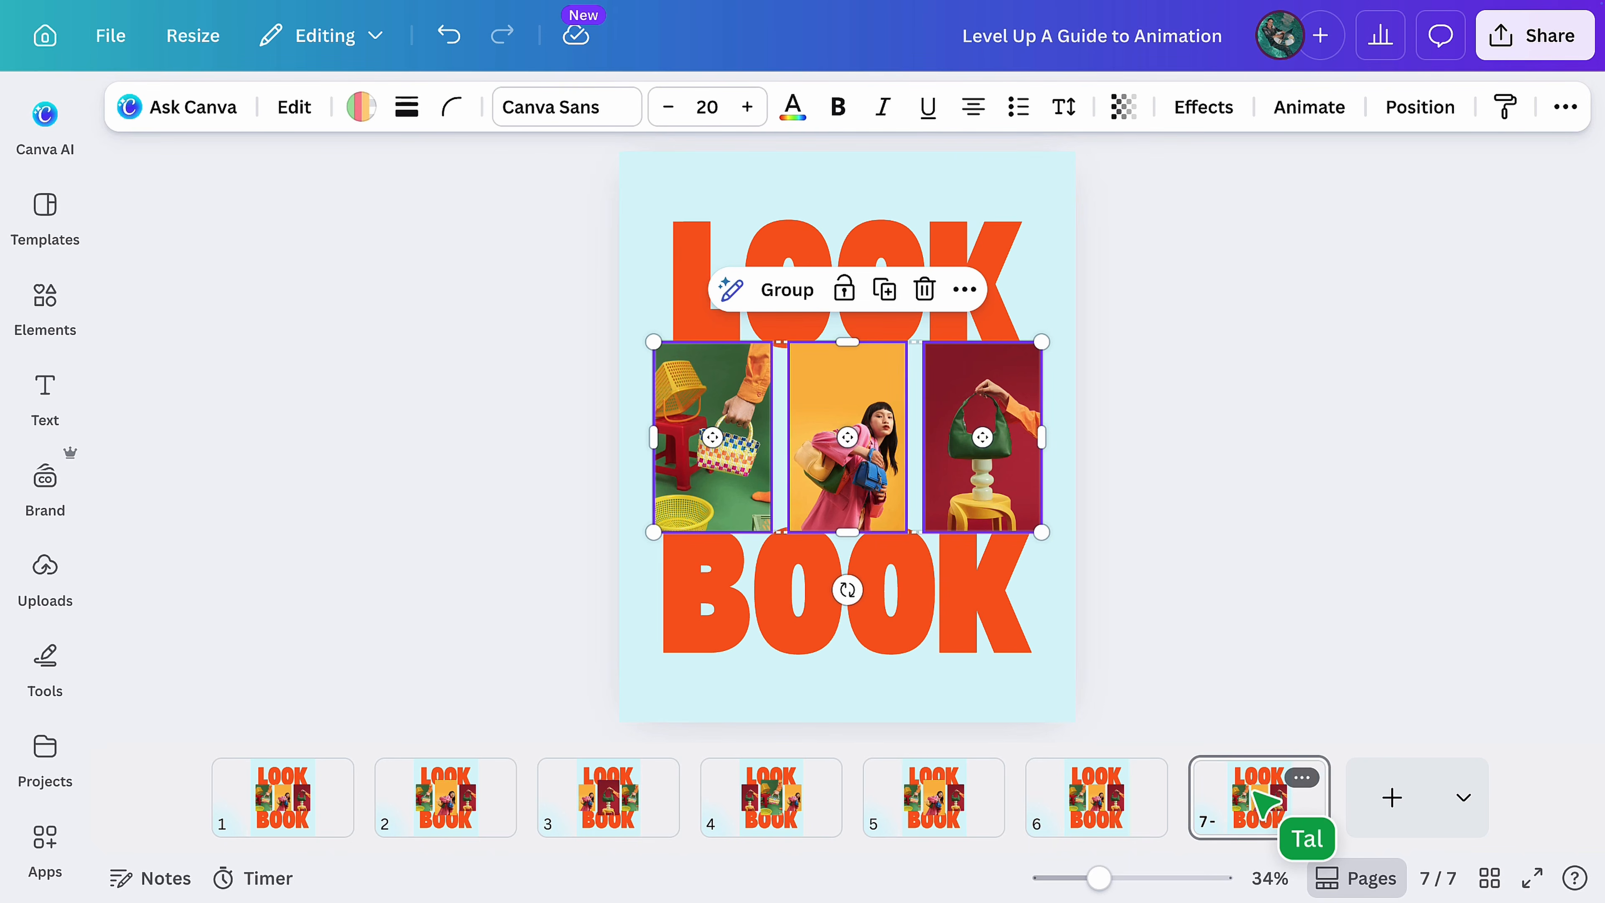
Step: On page 7, shrink the three photos together toward their centre and set their transparency to 0
{"action": "key", "text": "alt+shift"}
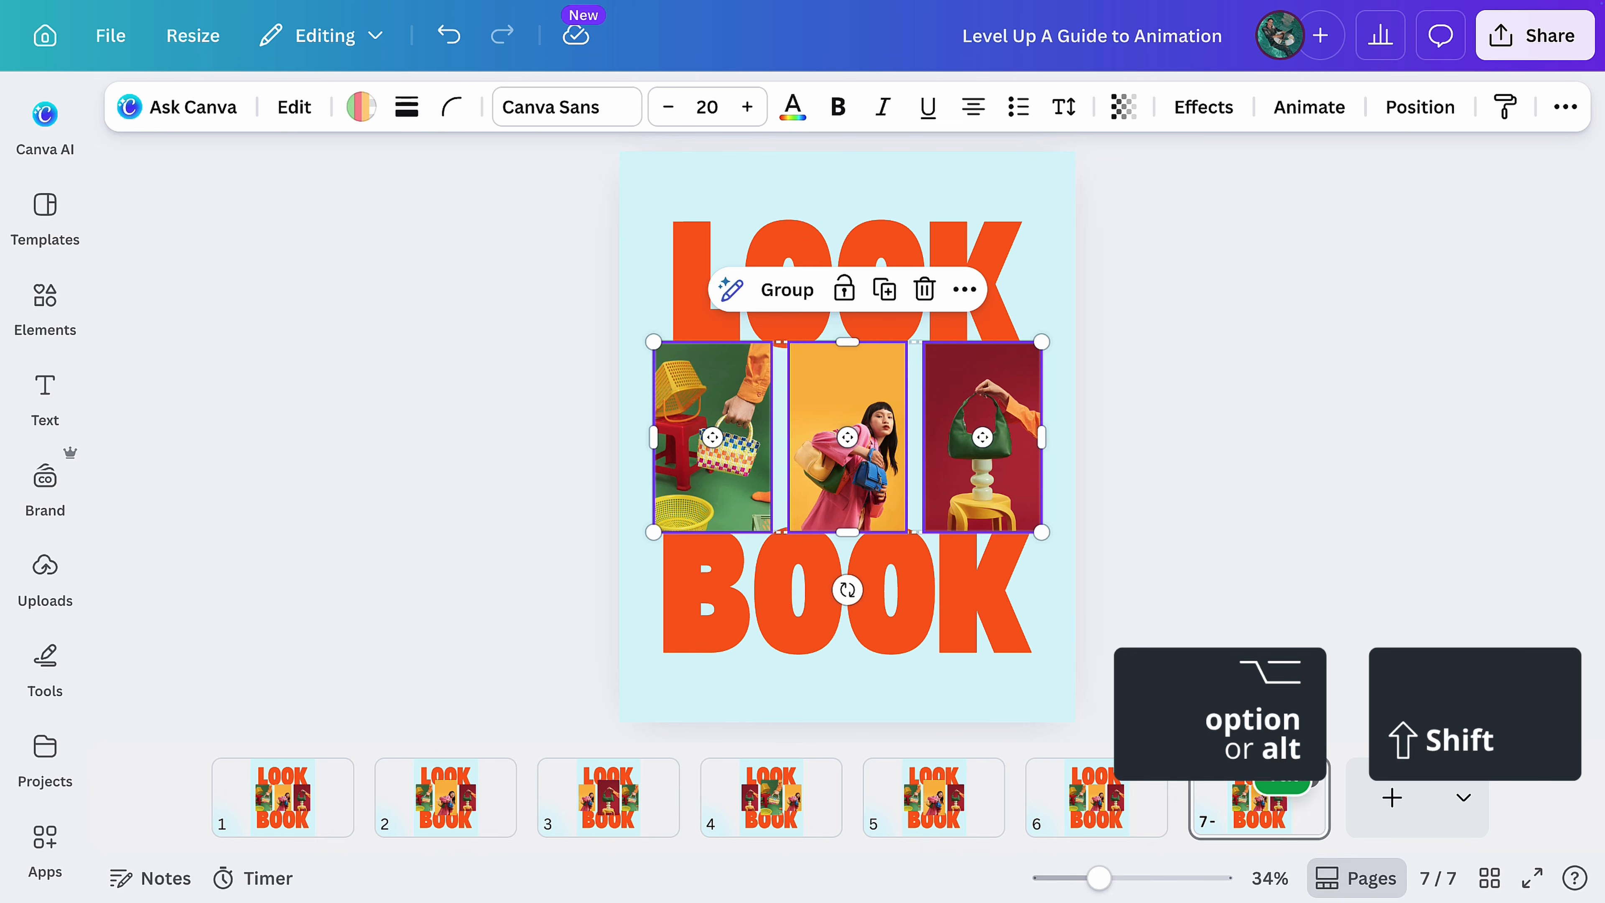
{"action": "left_click_drag", "start_coordinate": [1042, 532], "coordinate": [895, 479]}
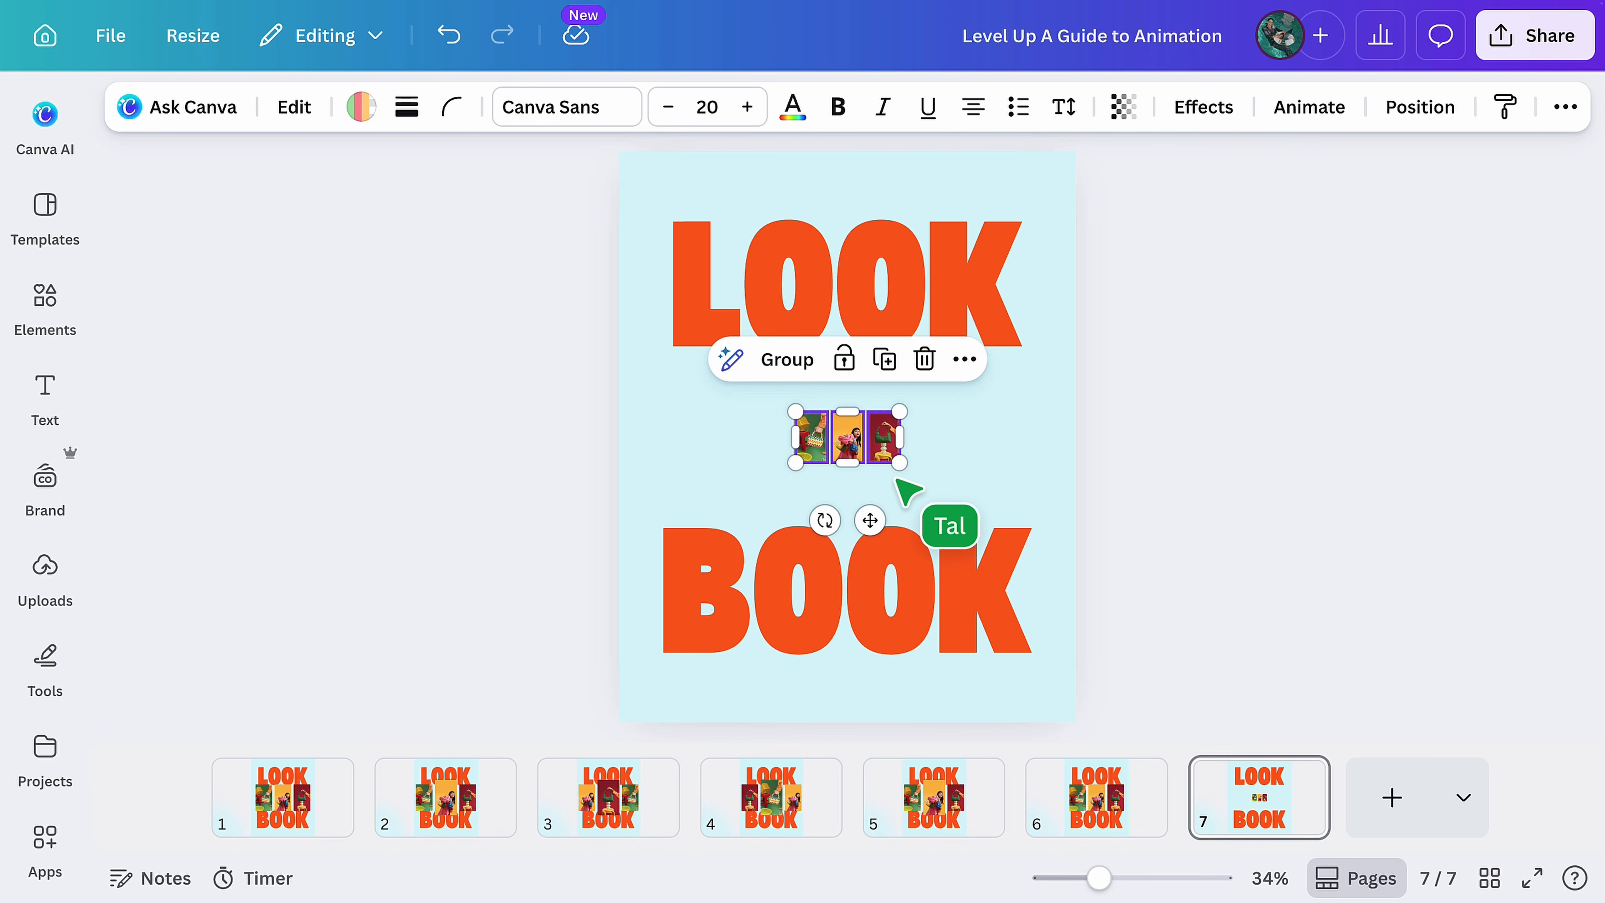
{"action": "left_click", "coordinate": [1127, 114]}
{"action": "left_click_drag", "start_coordinate": [1186, 209], "coordinate": [998, 212]}
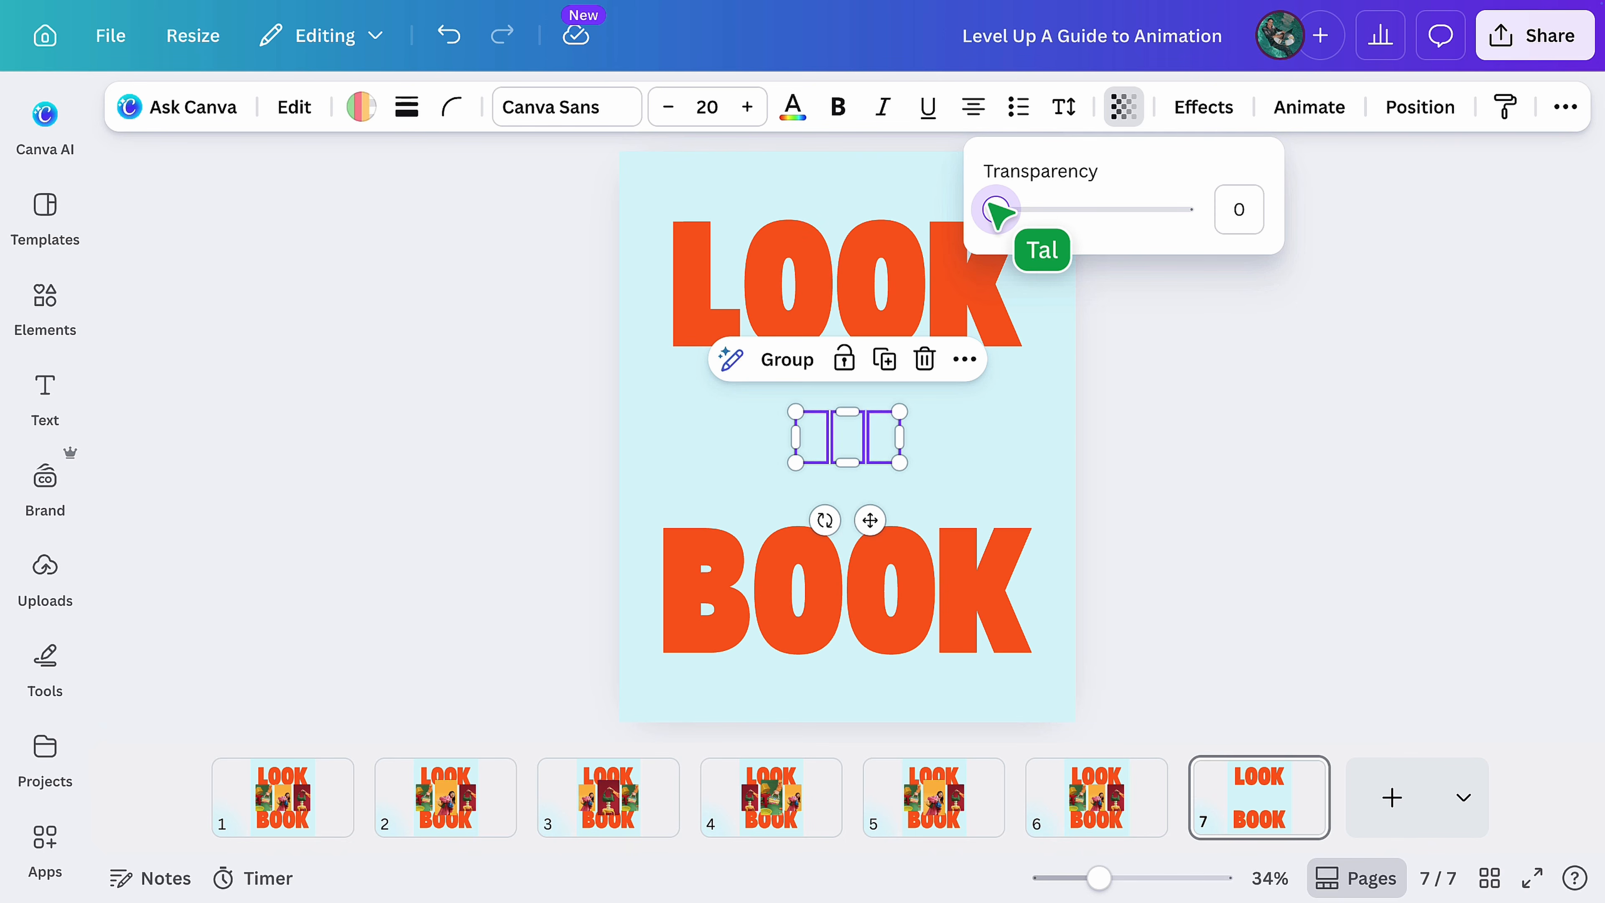
Step: On page 7, move LOOK down and BOOK up so the two words stack closely in the middle of the page
{"action": "left_click", "coordinate": [854, 299]}
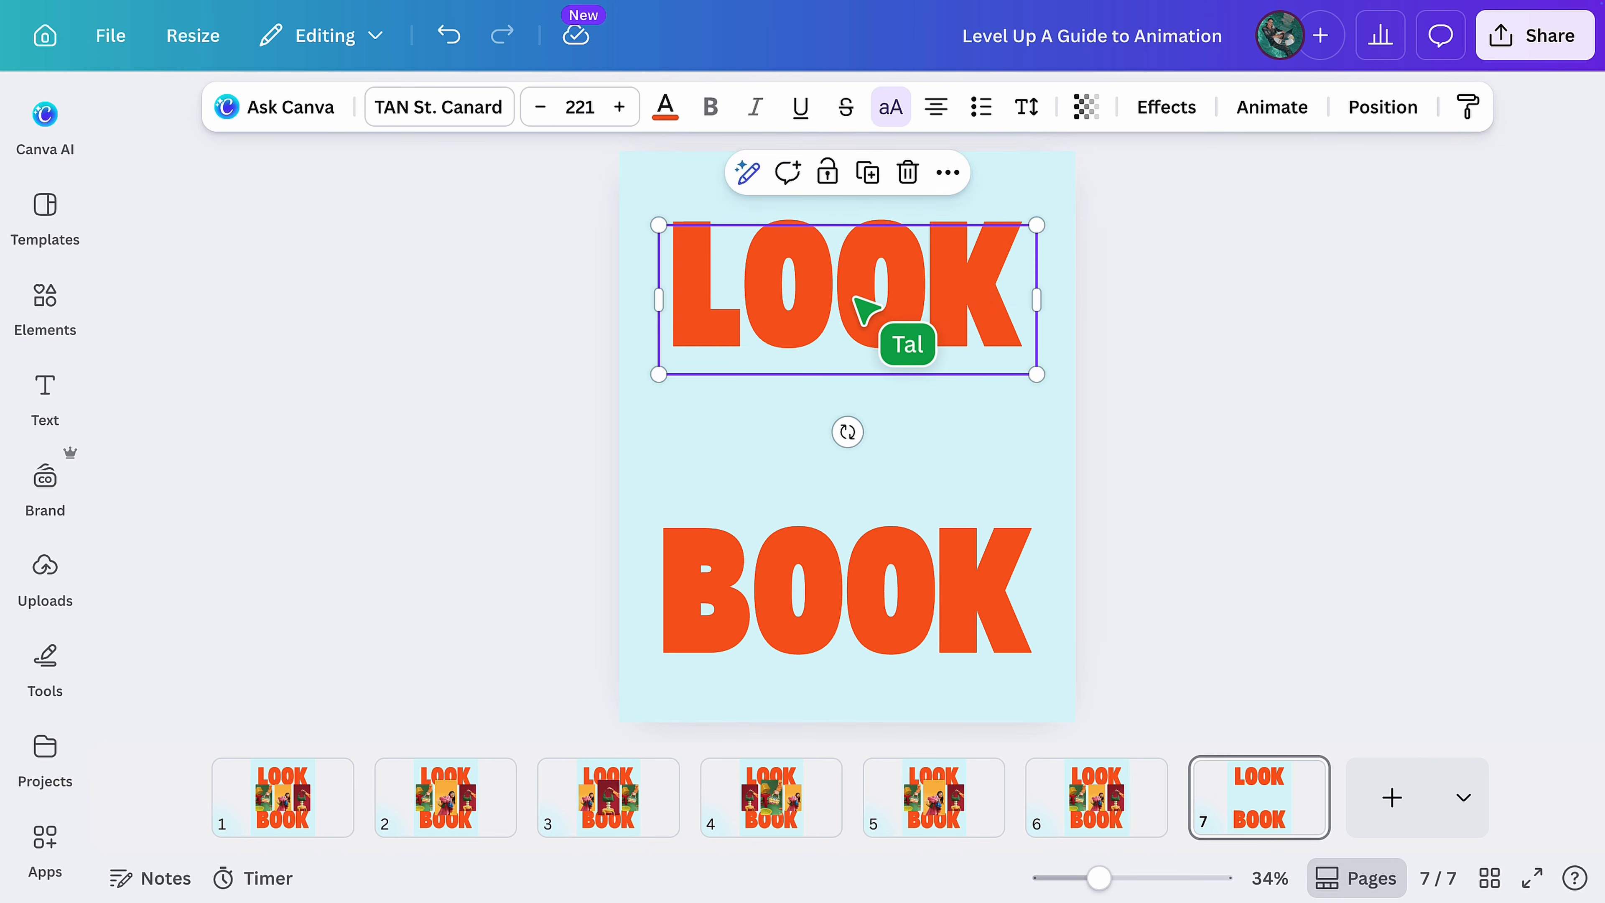
{"action": "left_click_drag", "start_coordinate": [857, 305], "coordinate": [859, 397]}
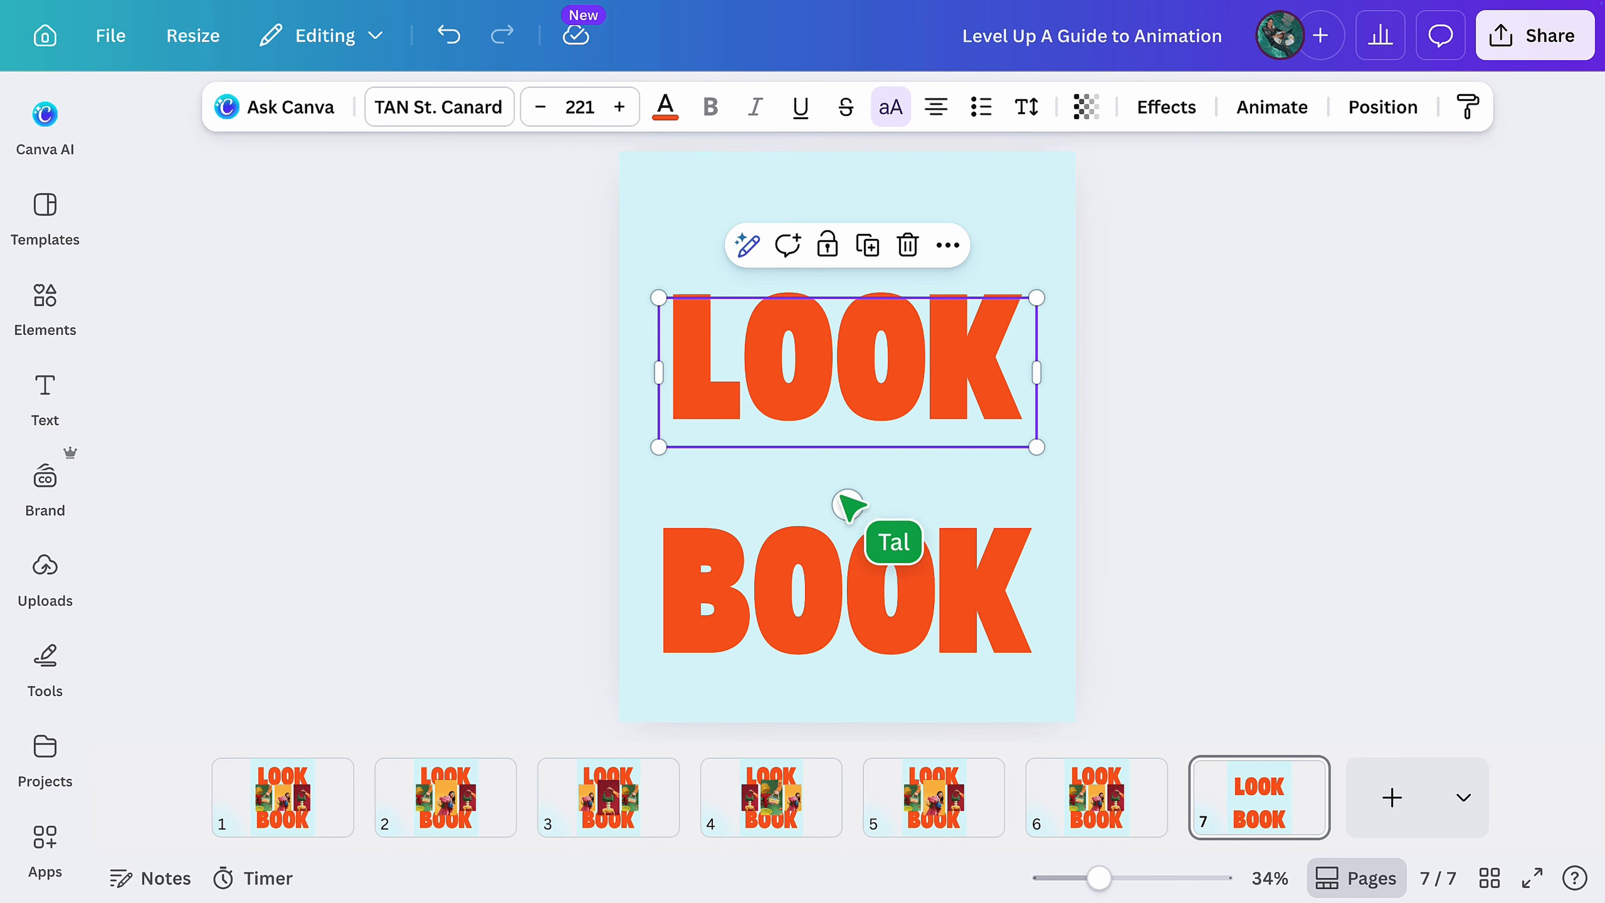
{"action": "left_click", "coordinate": [863, 590]}
{"action": "left_click_drag", "start_coordinate": [871, 597], "coordinate": [886, 545]}
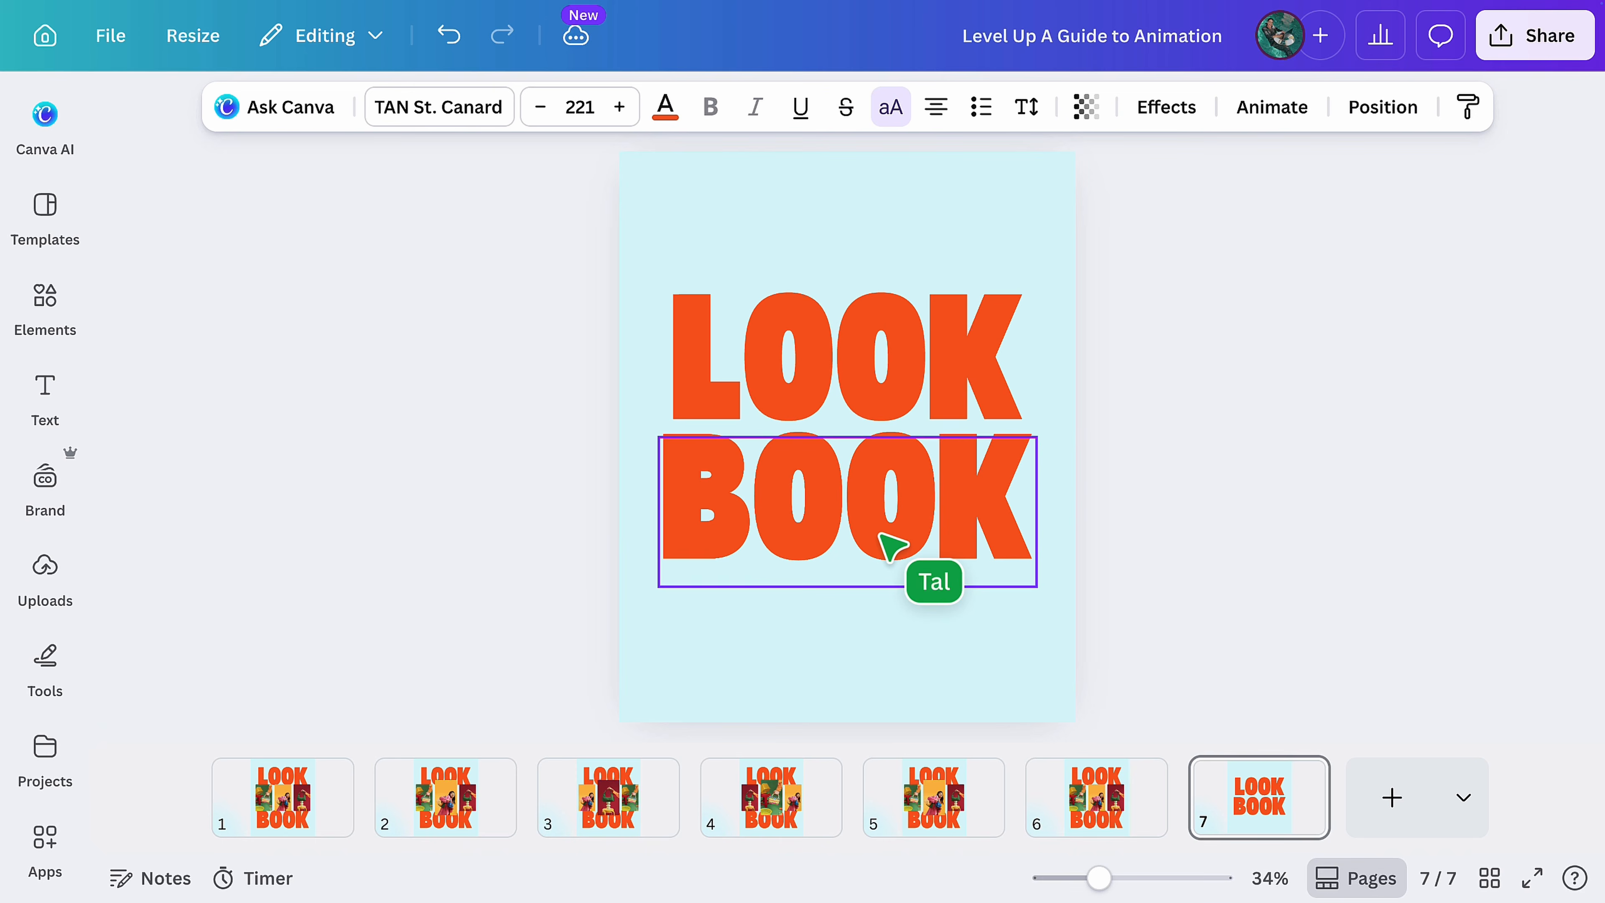
{"action": "left_click", "coordinate": [499, 525]}
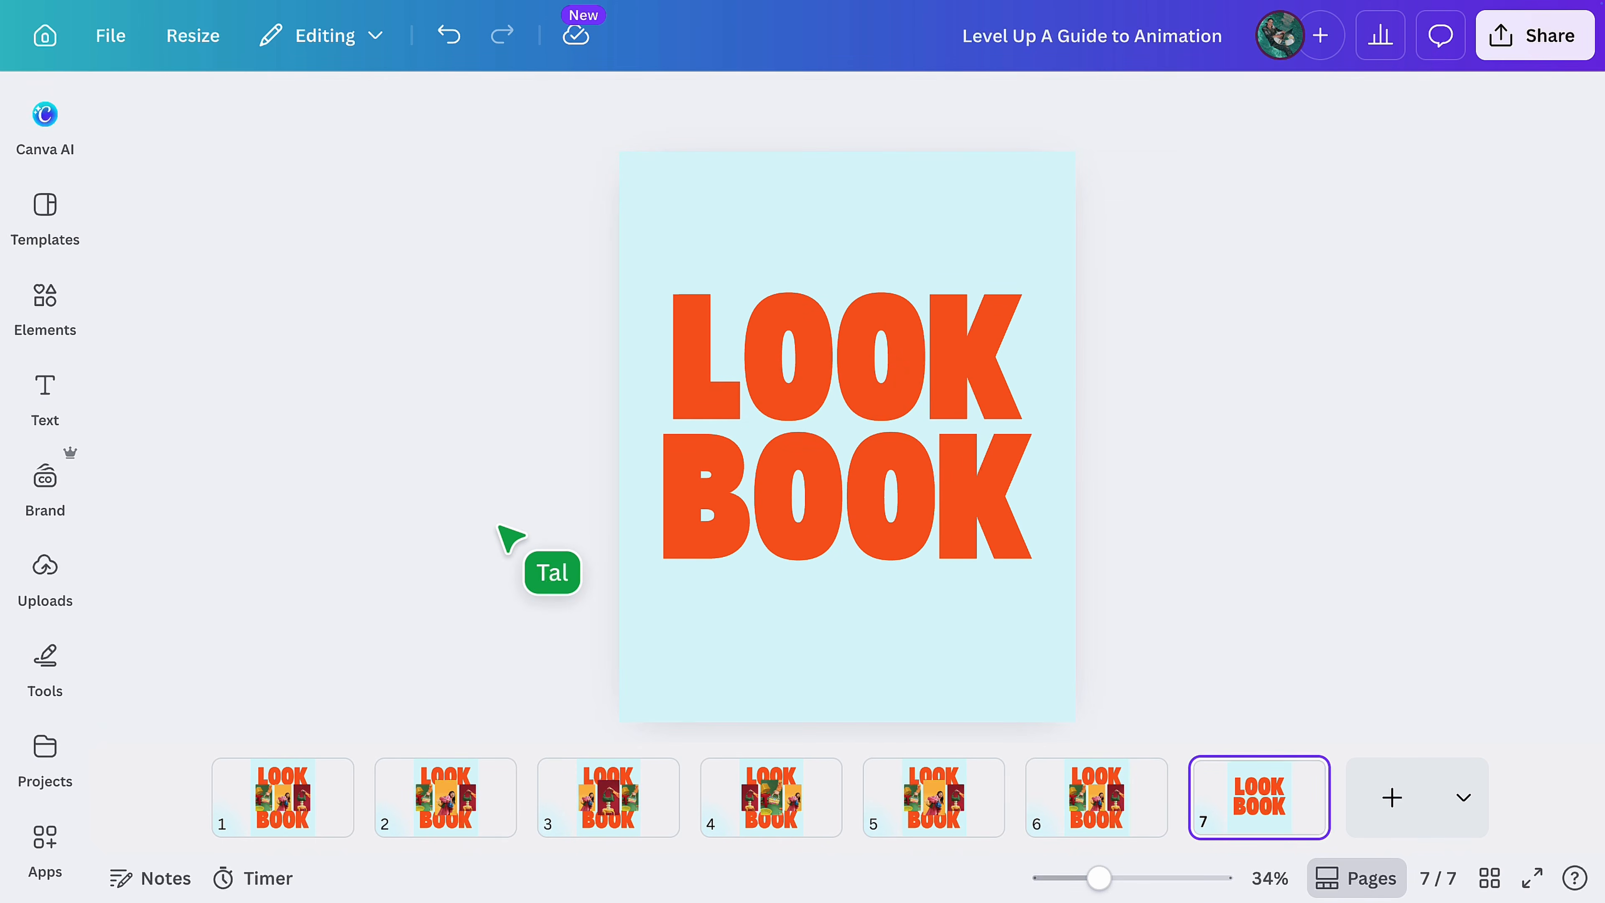
Step: Apply the Match & Move transition between all seven lookbook pages
{"action": "left_click", "coordinate": [1261, 806]}
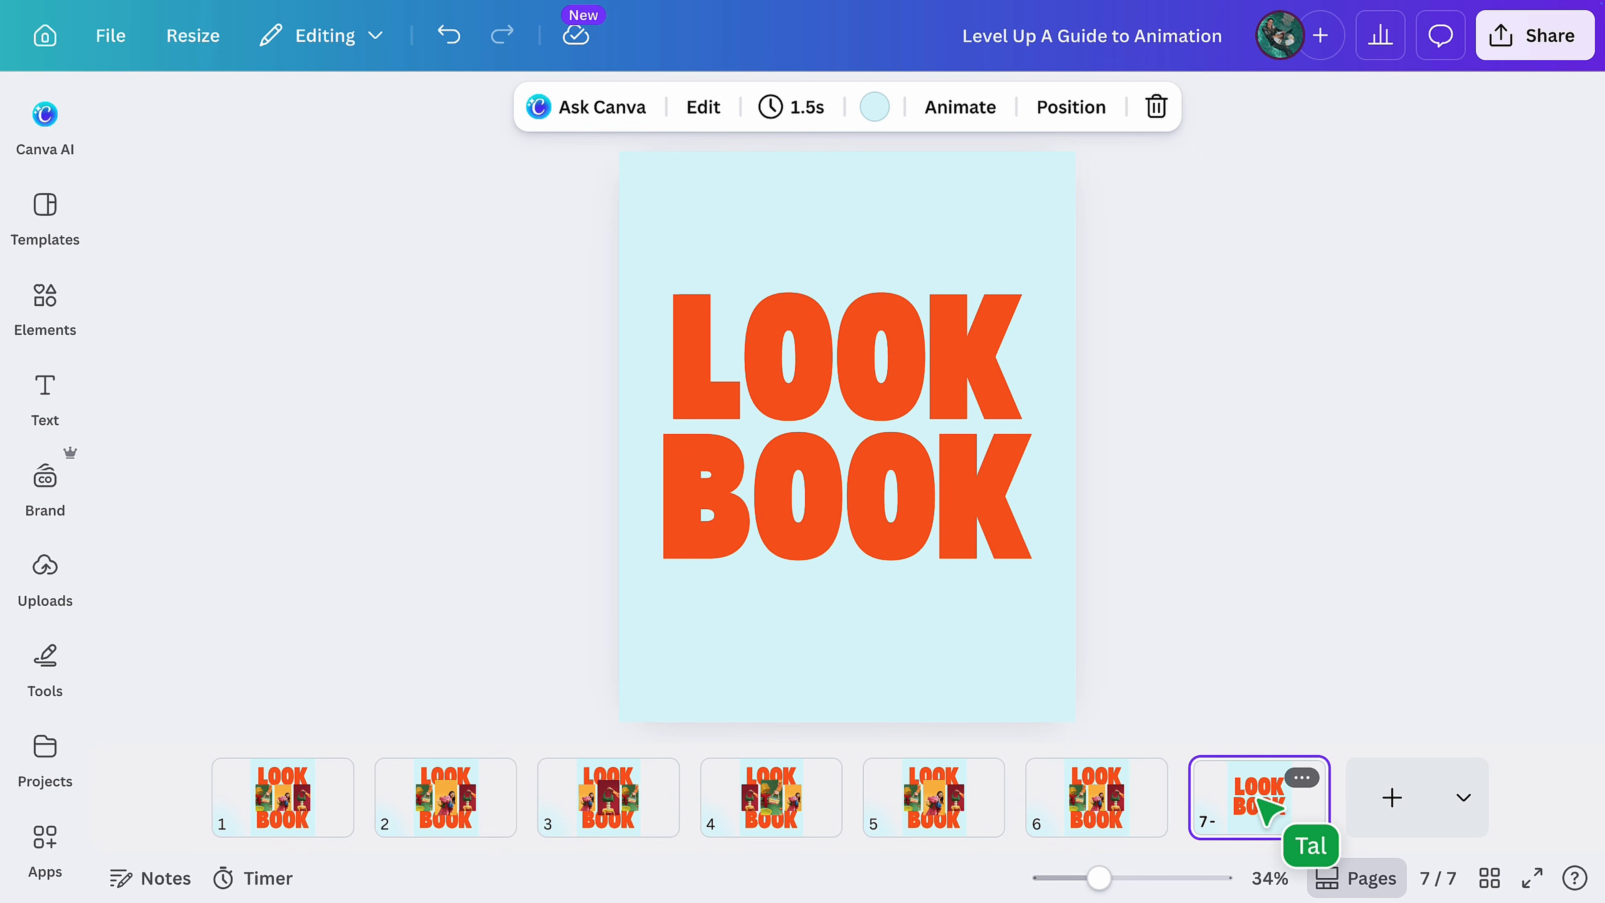
{"action": "left_click", "coordinate": [304, 792], "text": "shift"}
{"action": "mouse_move", "coordinate": [358, 802]}
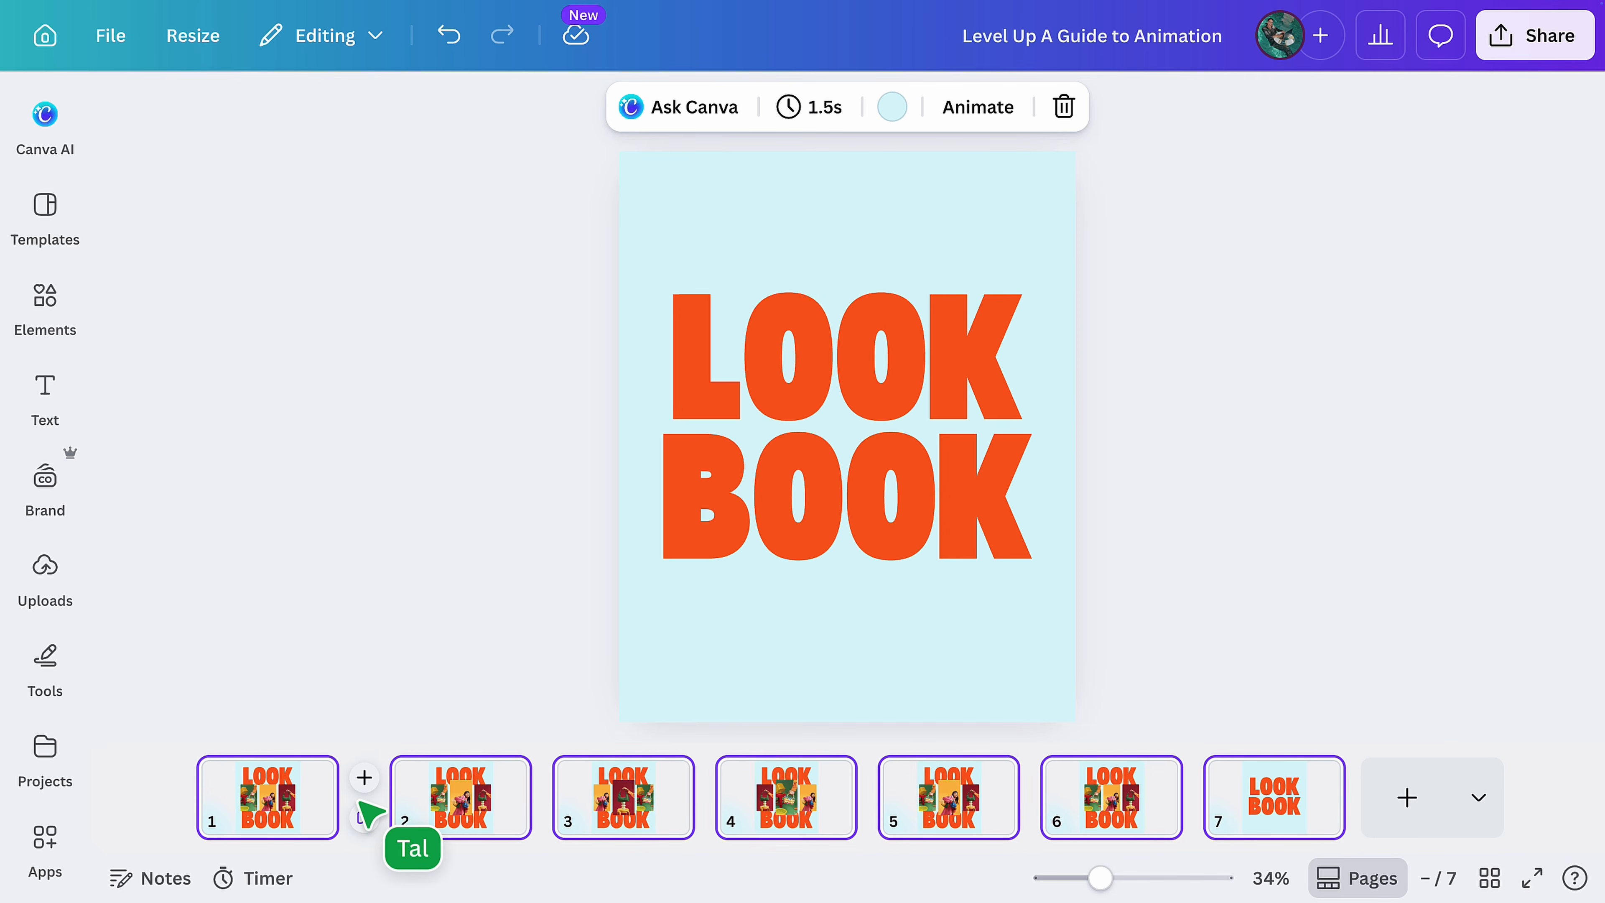
{"action": "left_click", "coordinate": [364, 817]}
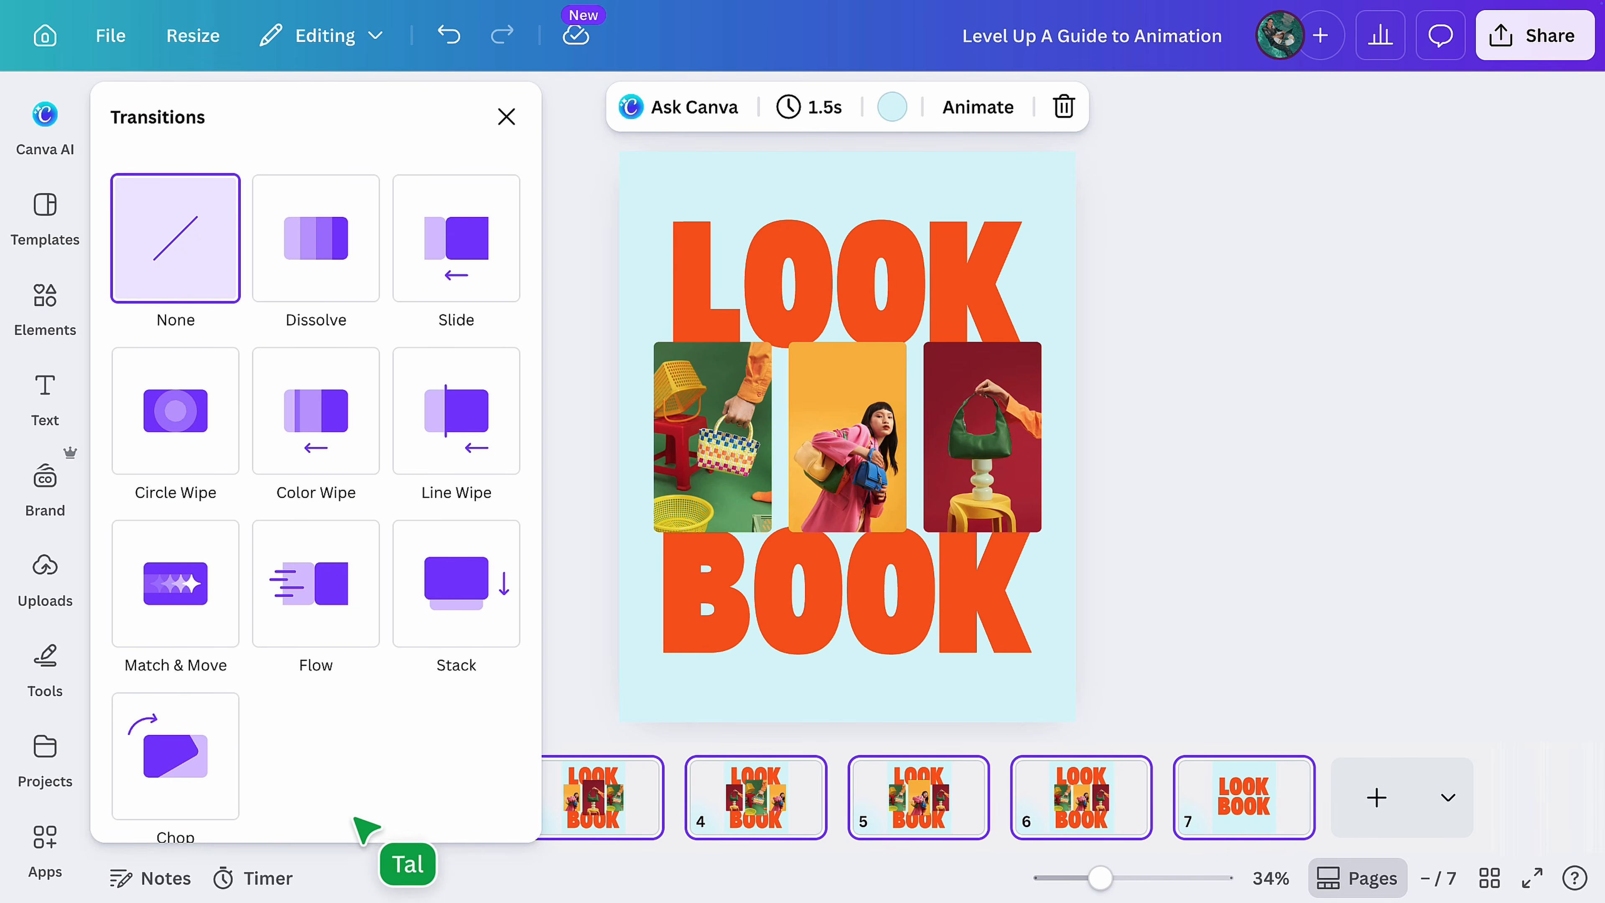
{"action": "left_click", "coordinate": [190, 605]}
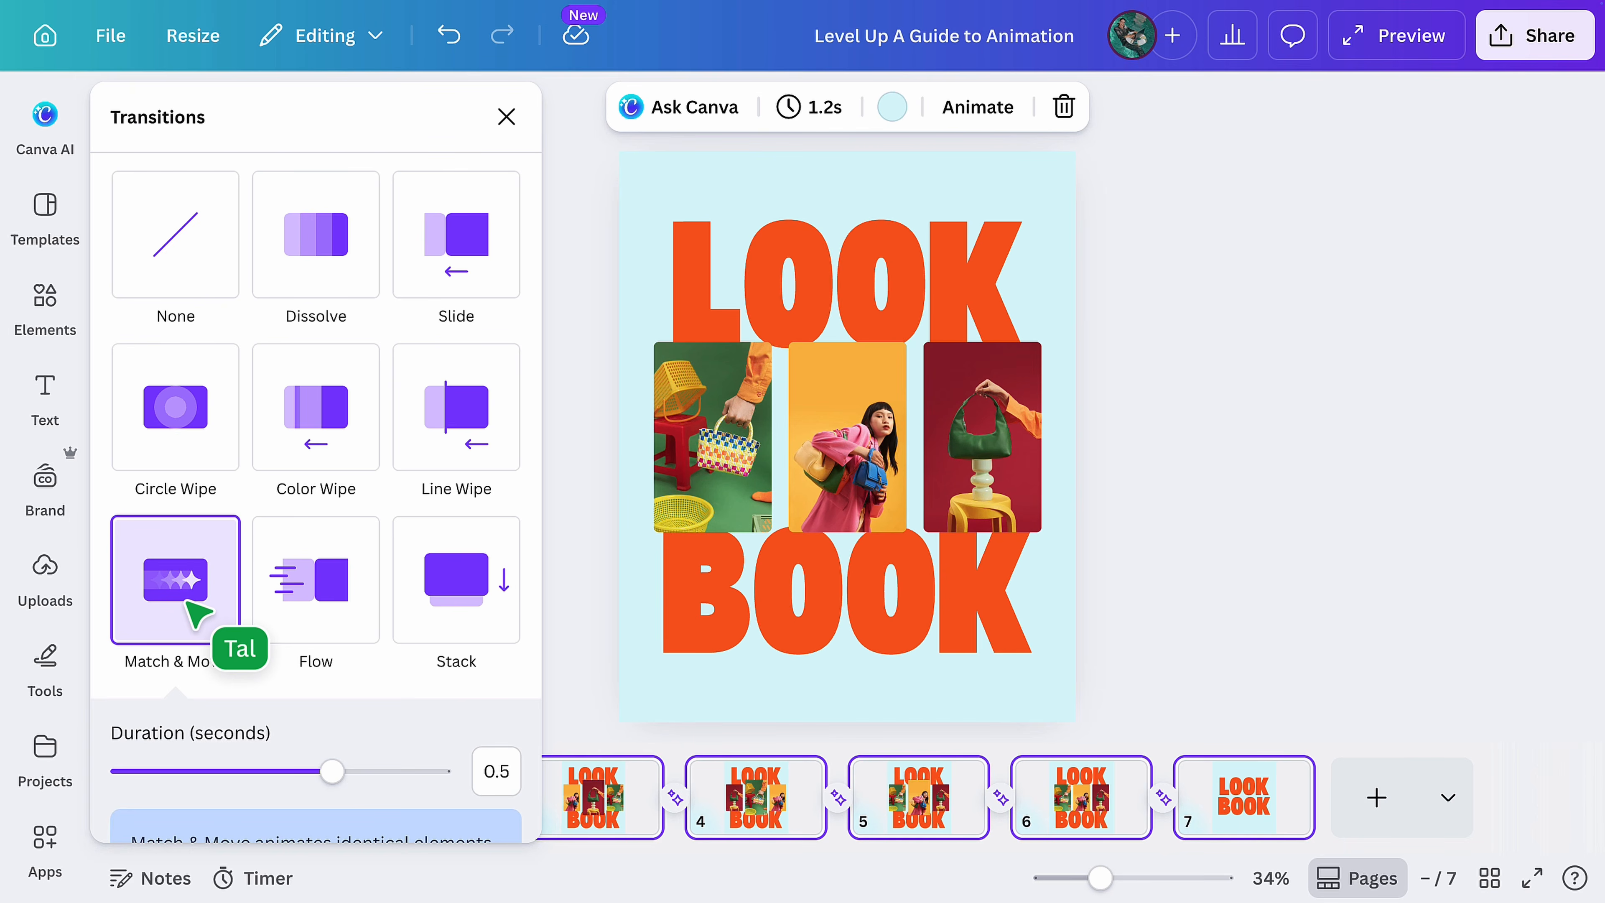
Step: Set the Match & Move transition duration to 0.4 seconds and preview the lookbook animation
{"action": "left_click_drag", "start_coordinate": [333, 770], "coordinate": [297, 771]}
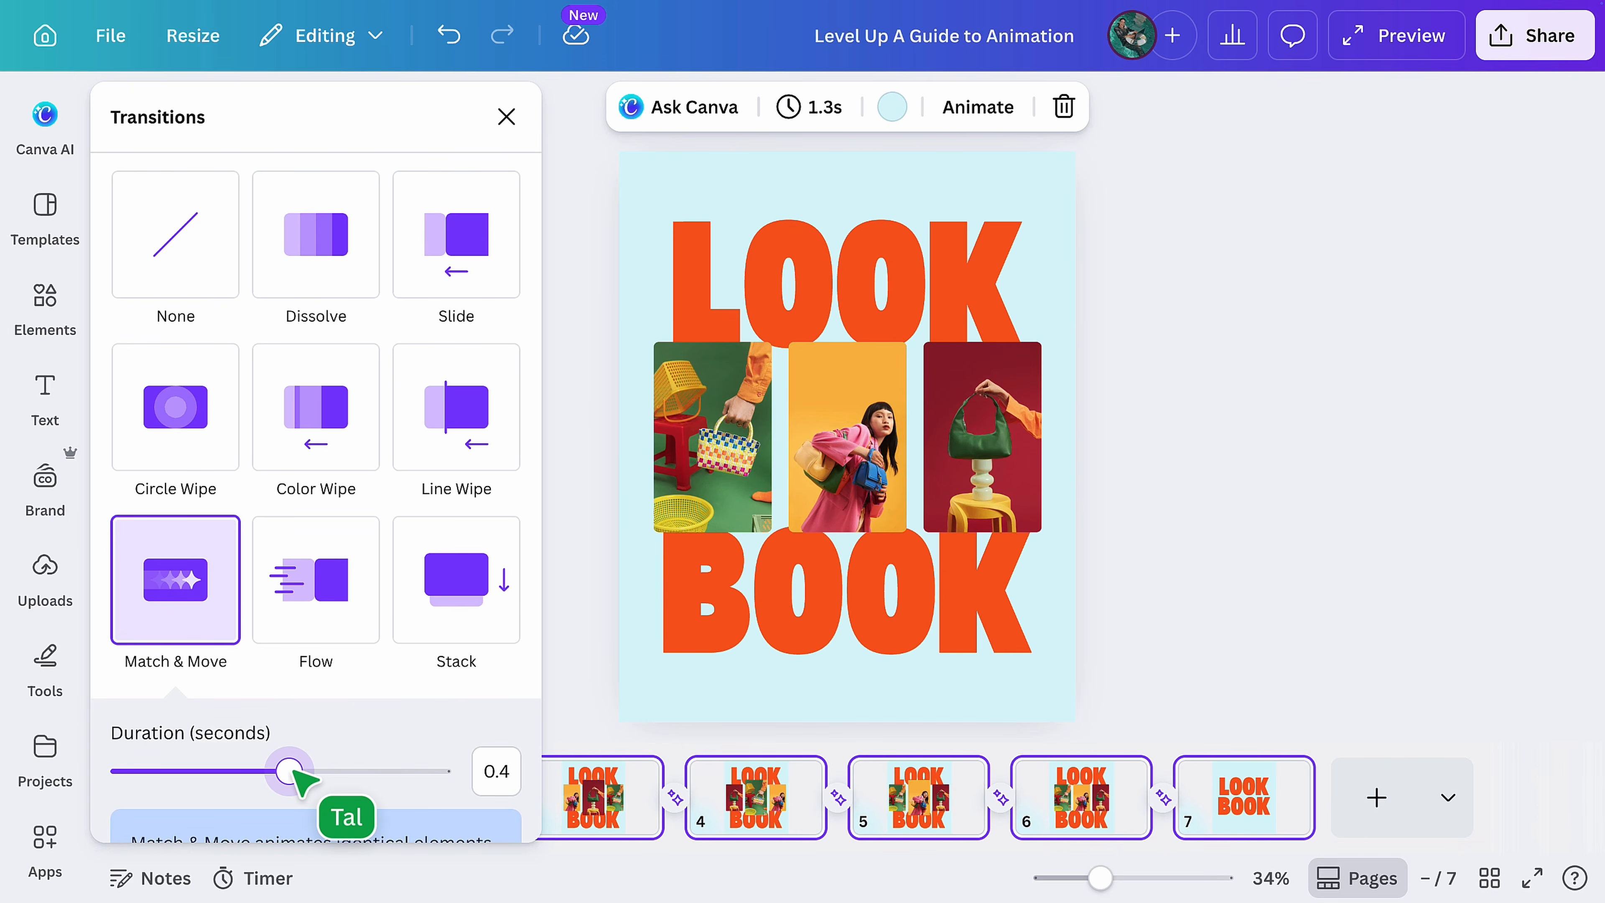
{"action": "left_click", "coordinate": [506, 116]}
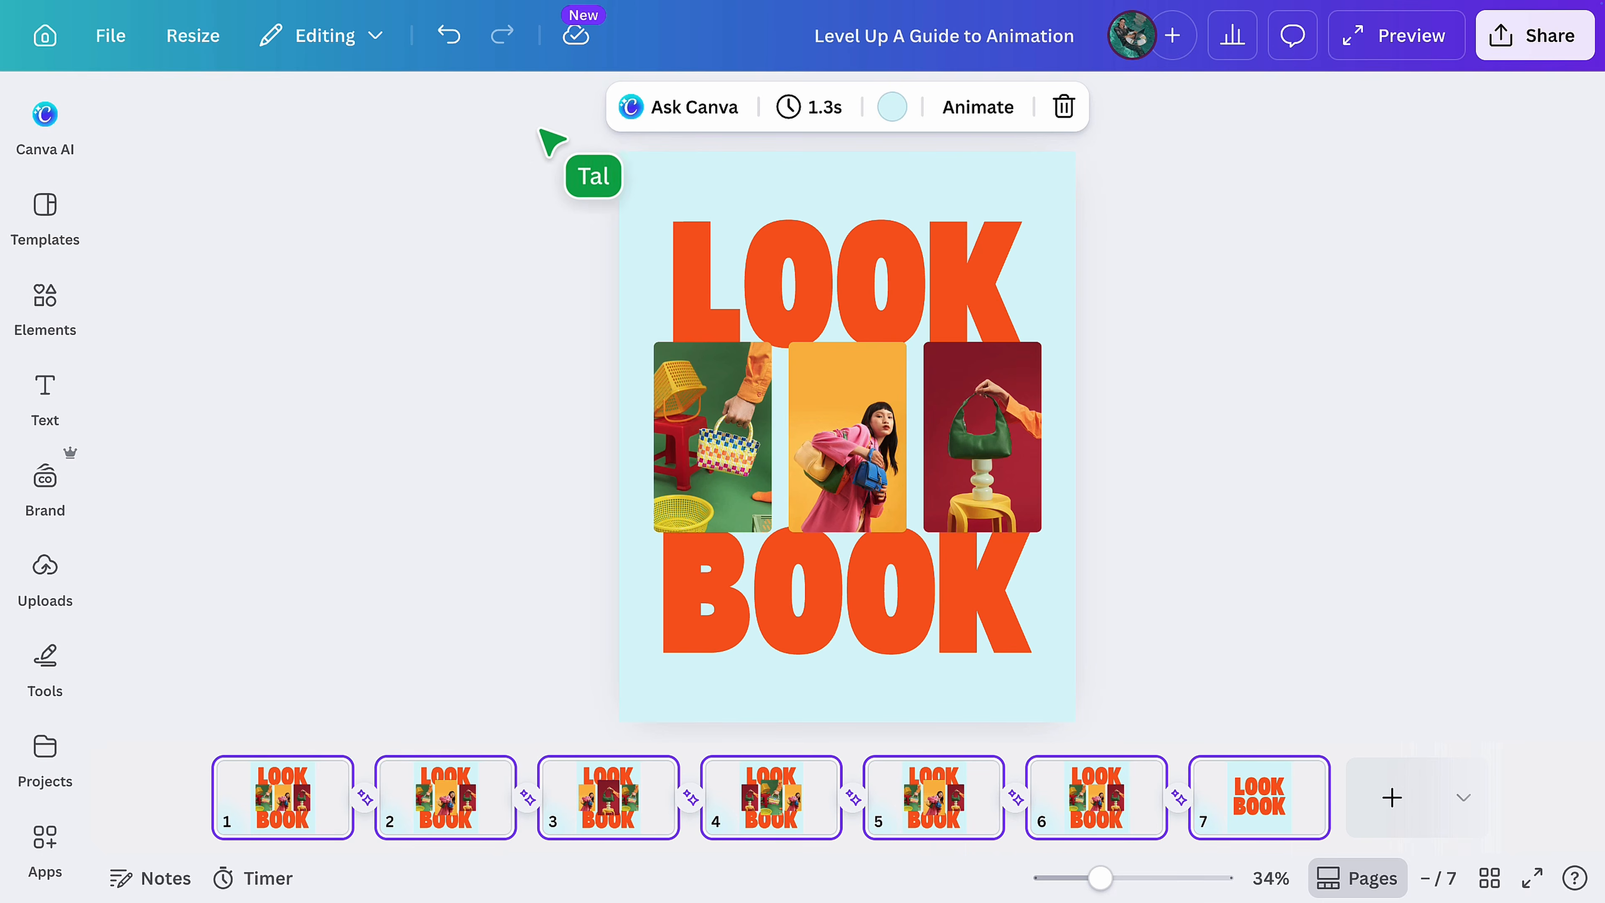
{"action": "left_click", "coordinate": [1390, 49]}
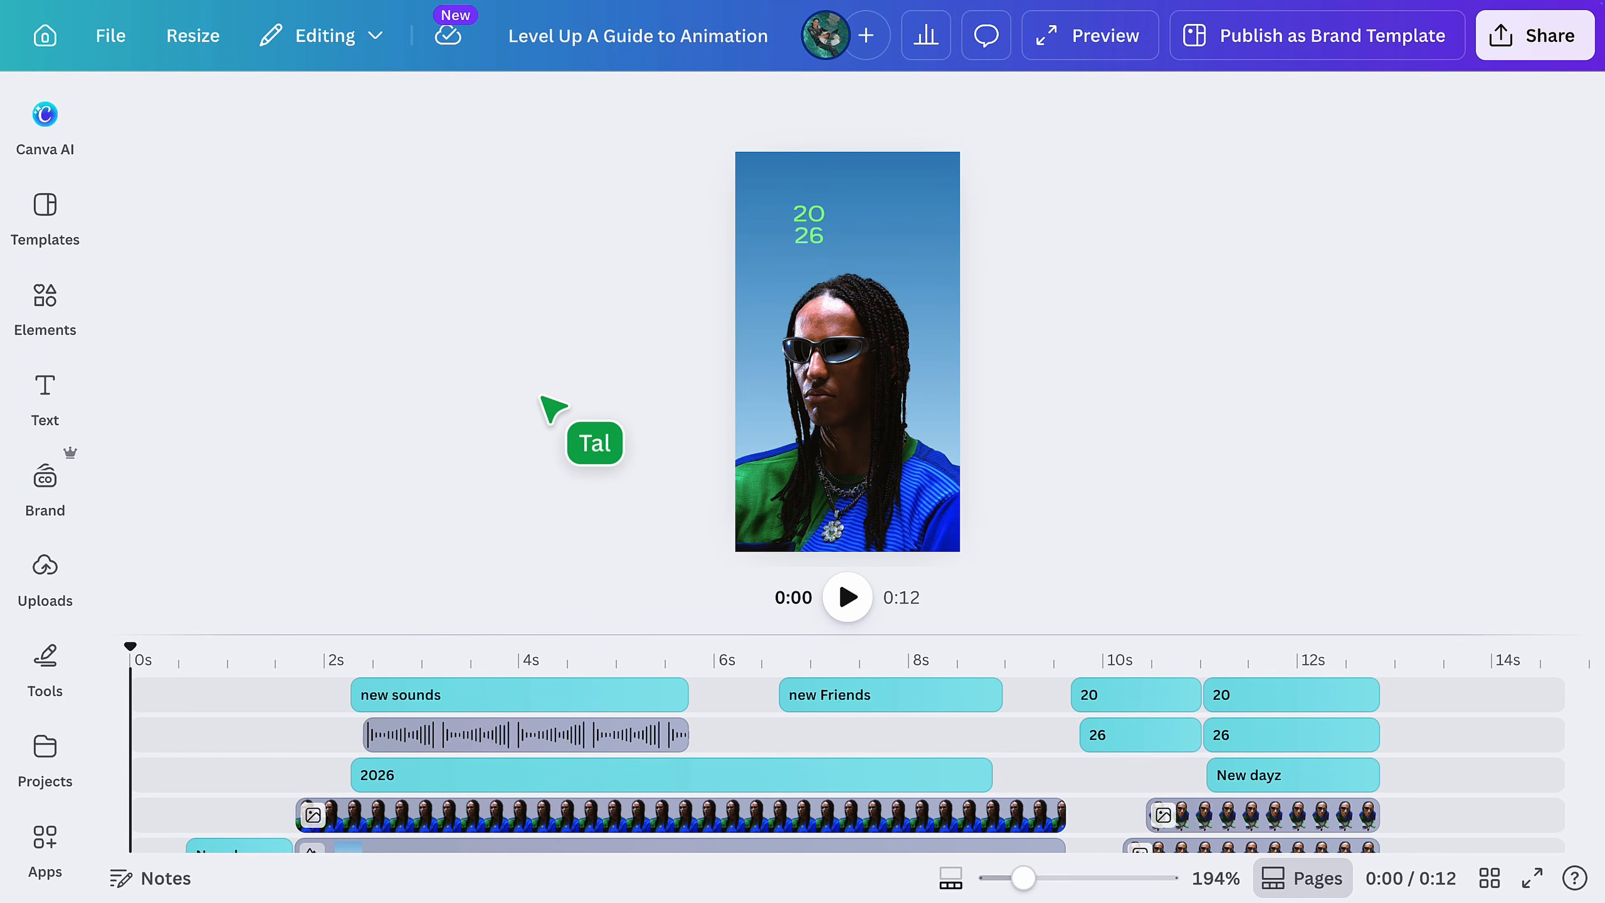
Step: Enlarge the timeline of the 2026 video and expand the grouped clip that starts at about 2 seconds to show its separate layers
{"action": "left_click_drag", "start_coordinate": [132, 649], "coordinate": [313, 655]}
{"action": "left_click_drag", "start_coordinate": [578, 658], "coordinate": [737, 405]}
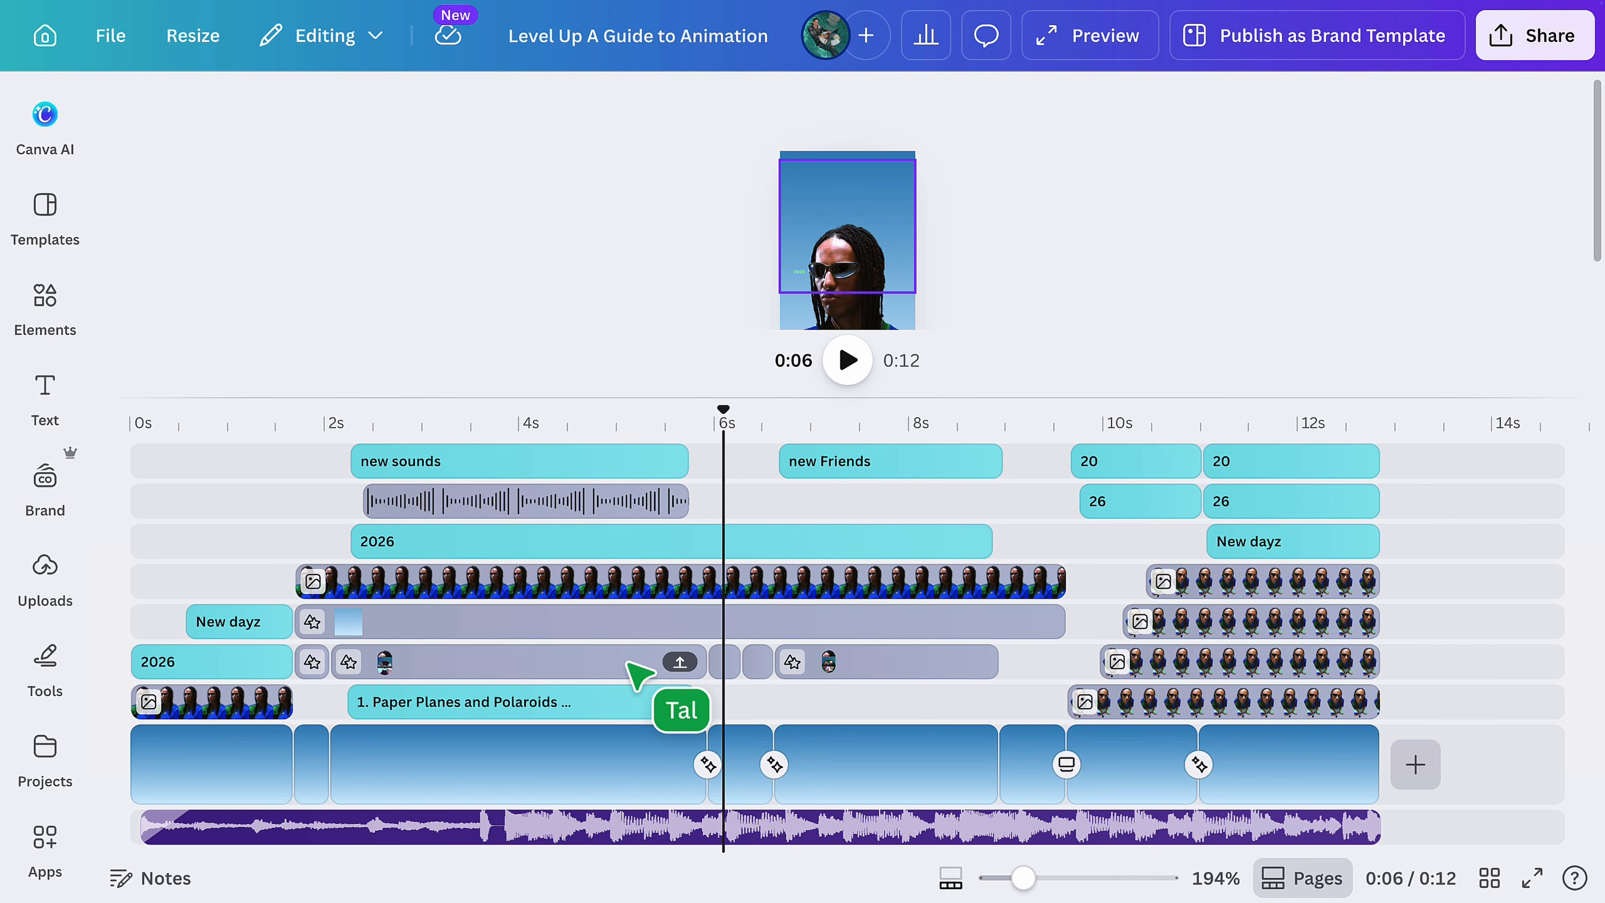
{"action": "left_click", "coordinate": [681, 661]}
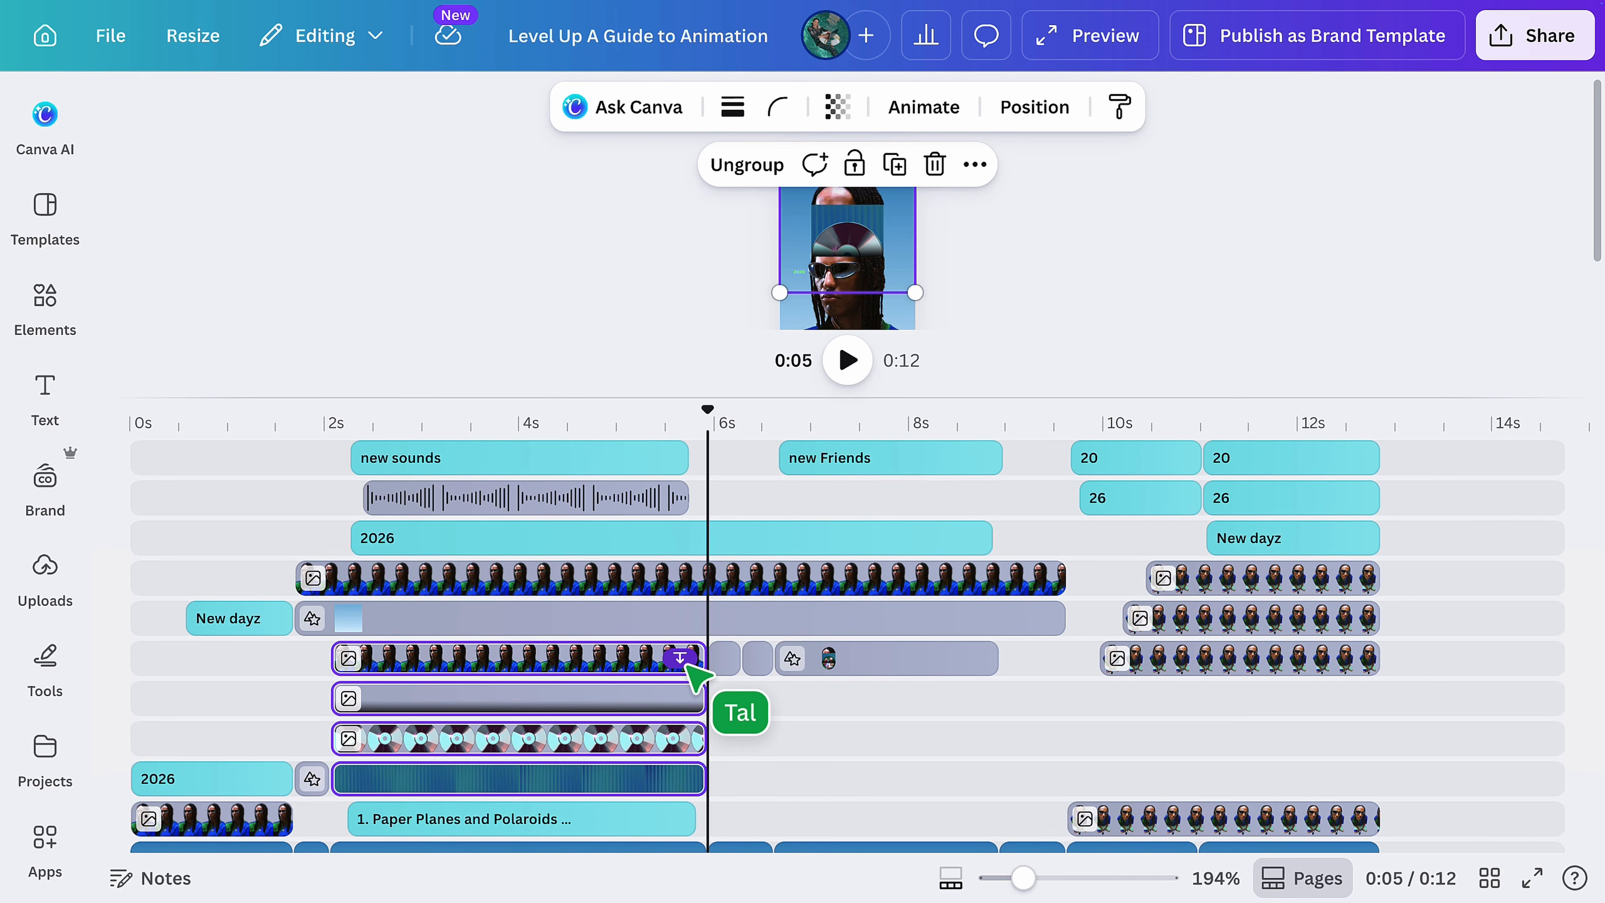
Step: Collapse the expanded grouped clip that starts at about 2 seconds and reduce the timeline height so the full video canvas shows
{"action": "left_click", "coordinate": [681, 660]}
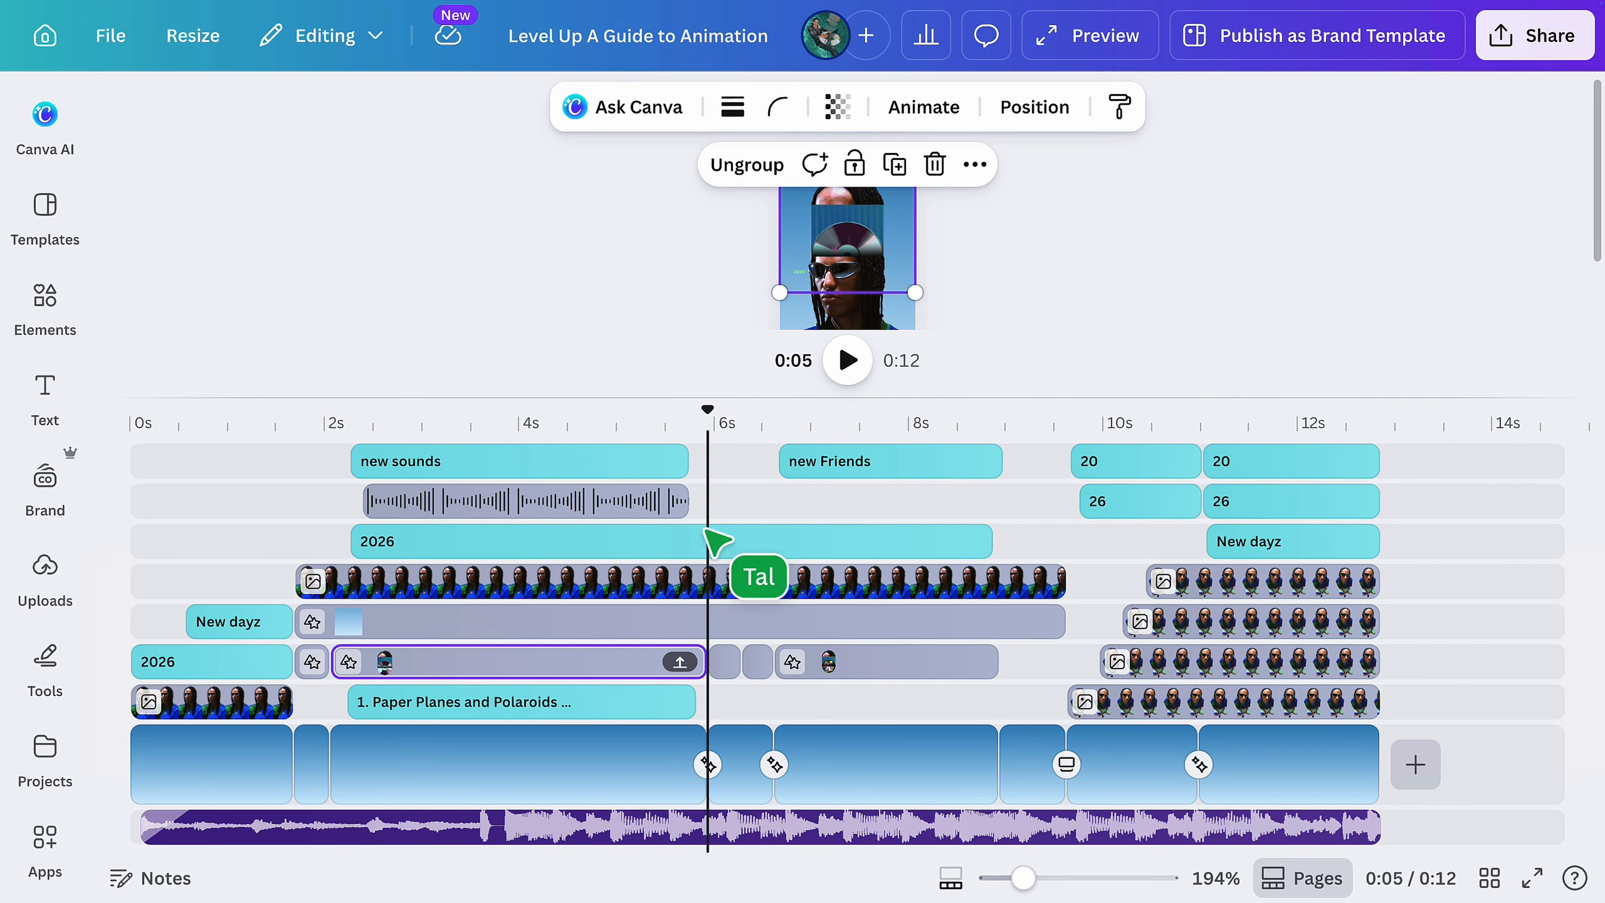
{"action": "left_click_drag", "start_coordinate": [702, 400], "coordinate": [705, 713]}
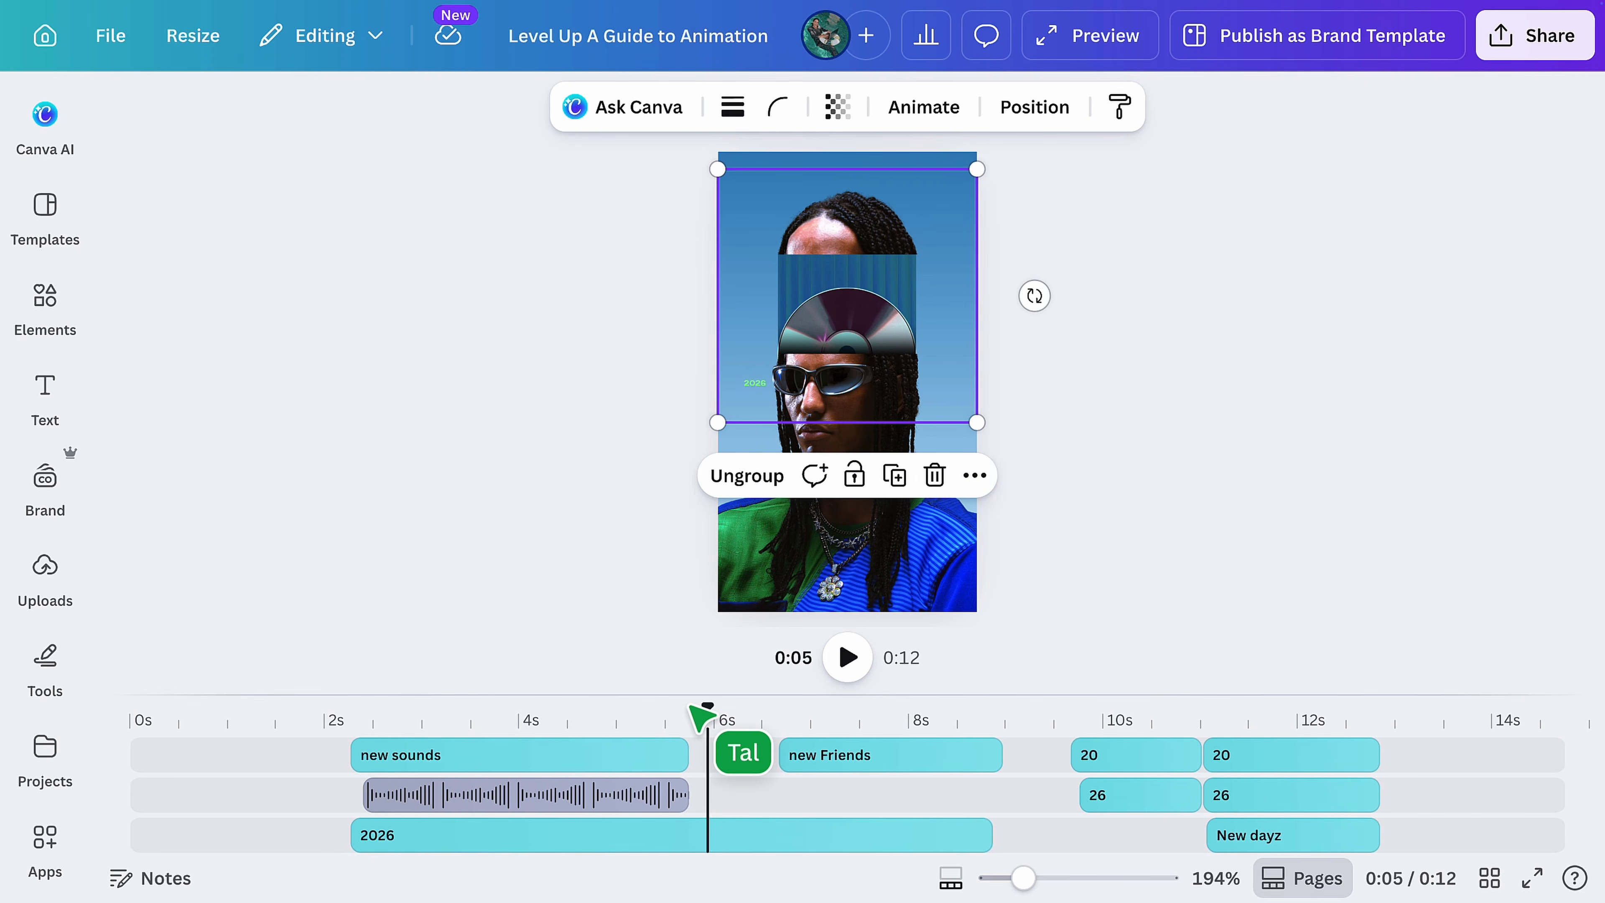
{"action": "left_click", "coordinate": [556, 566]}
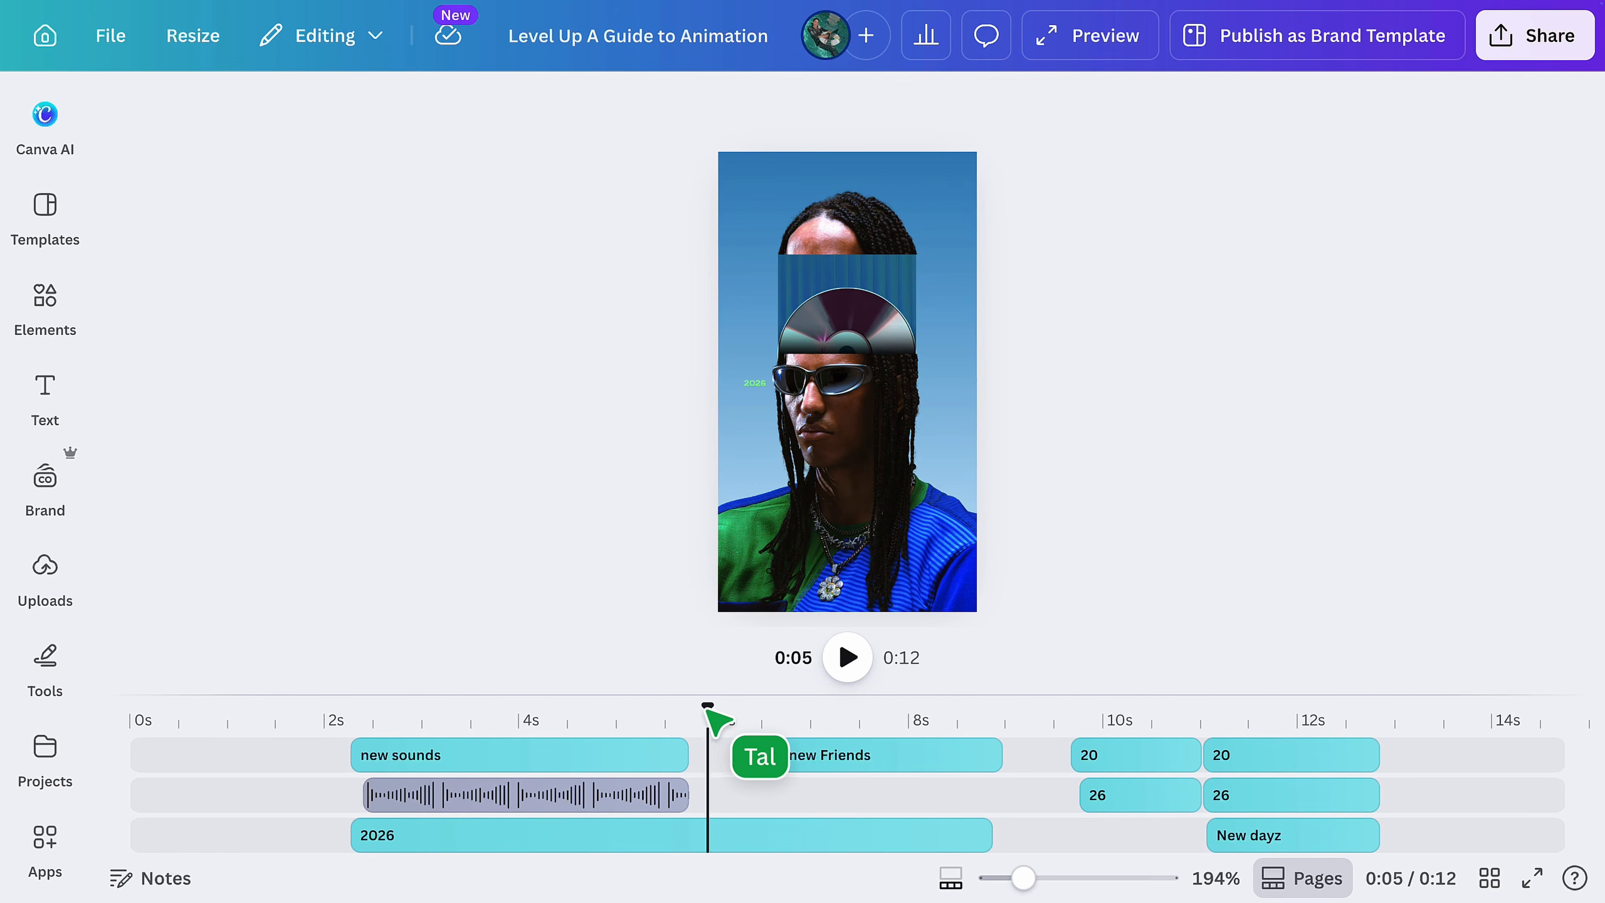
Step: Duplicate the grouped head clip that plays at about 7 seconds in the timeline
{"action": "left_click_drag", "start_coordinate": [707, 711], "coordinate": [844, 714]}
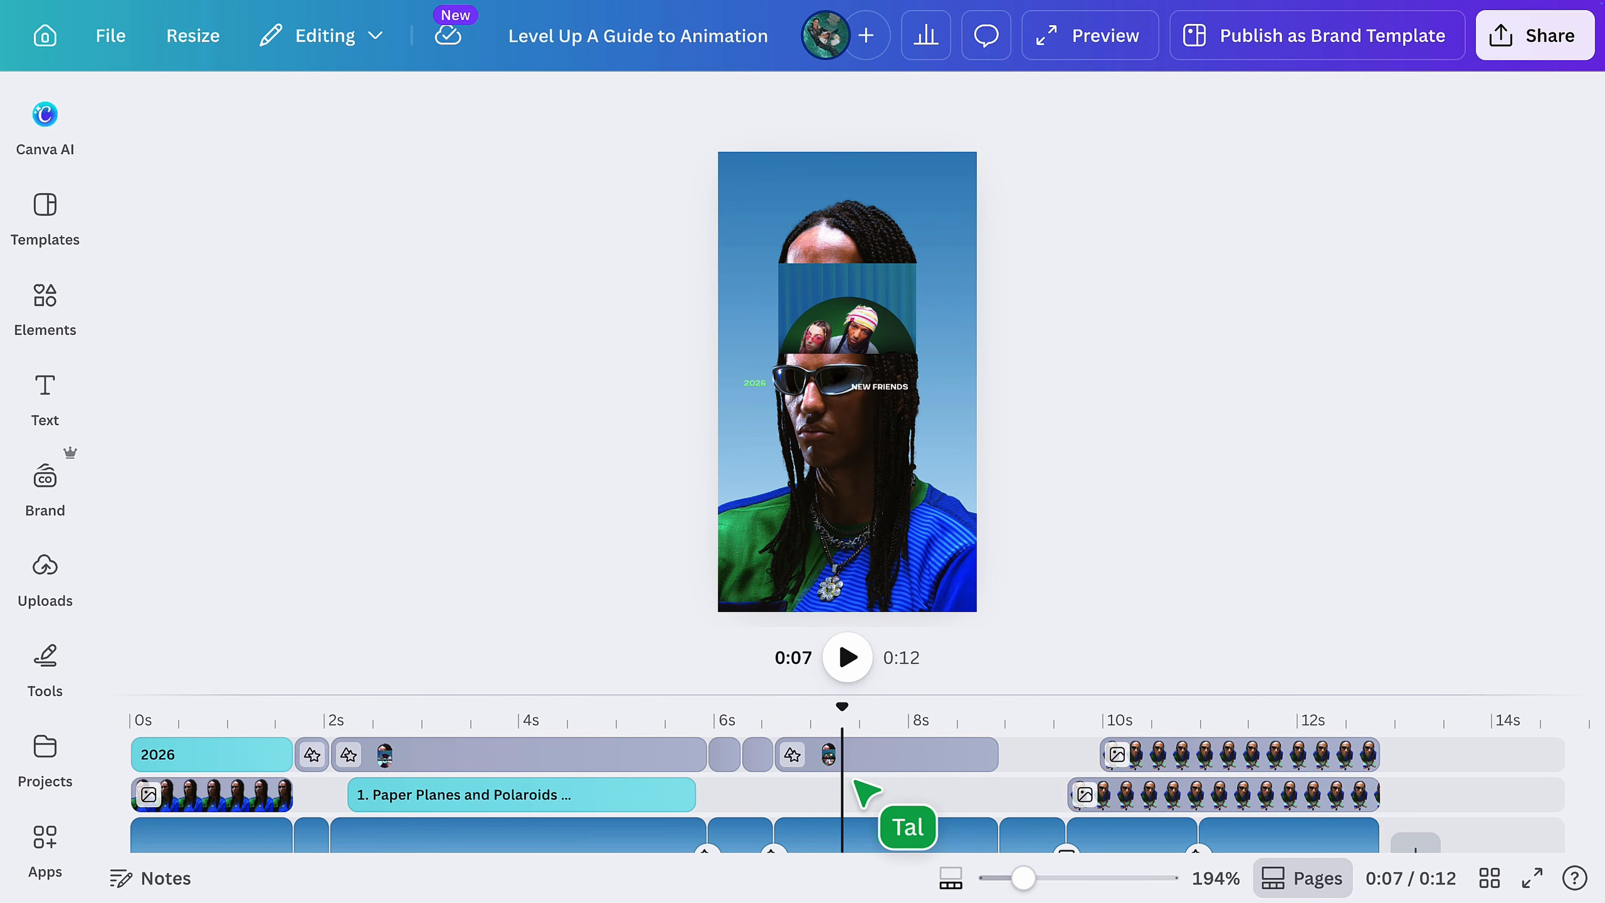
{"action": "scroll", "coordinate": [885, 781], "scroll_direction": "down", "scroll_amount": 3}
{"action": "left_click", "coordinate": [888, 768]}
{"action": "key", "text": "ctrl+d"}
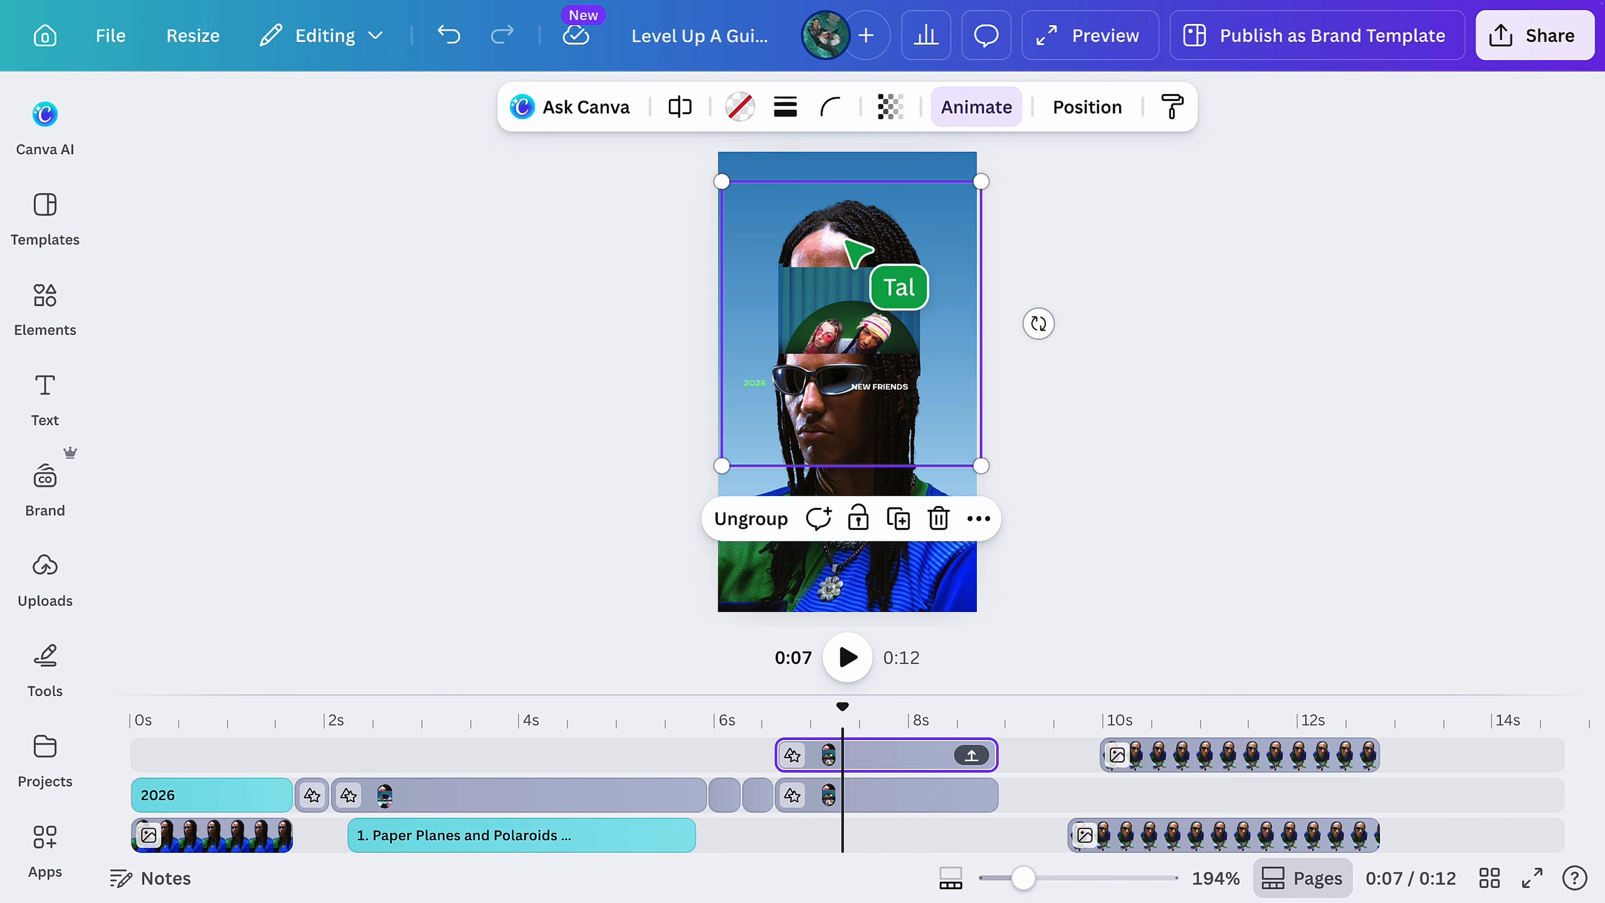
Step: Lower the duplicated head group straight down to meet the face, and place its clip over the short page at about 9 seconds
{"action": "left_click_drag", "start_coordinate": [840, 235], "coordinate": [837, 315]}
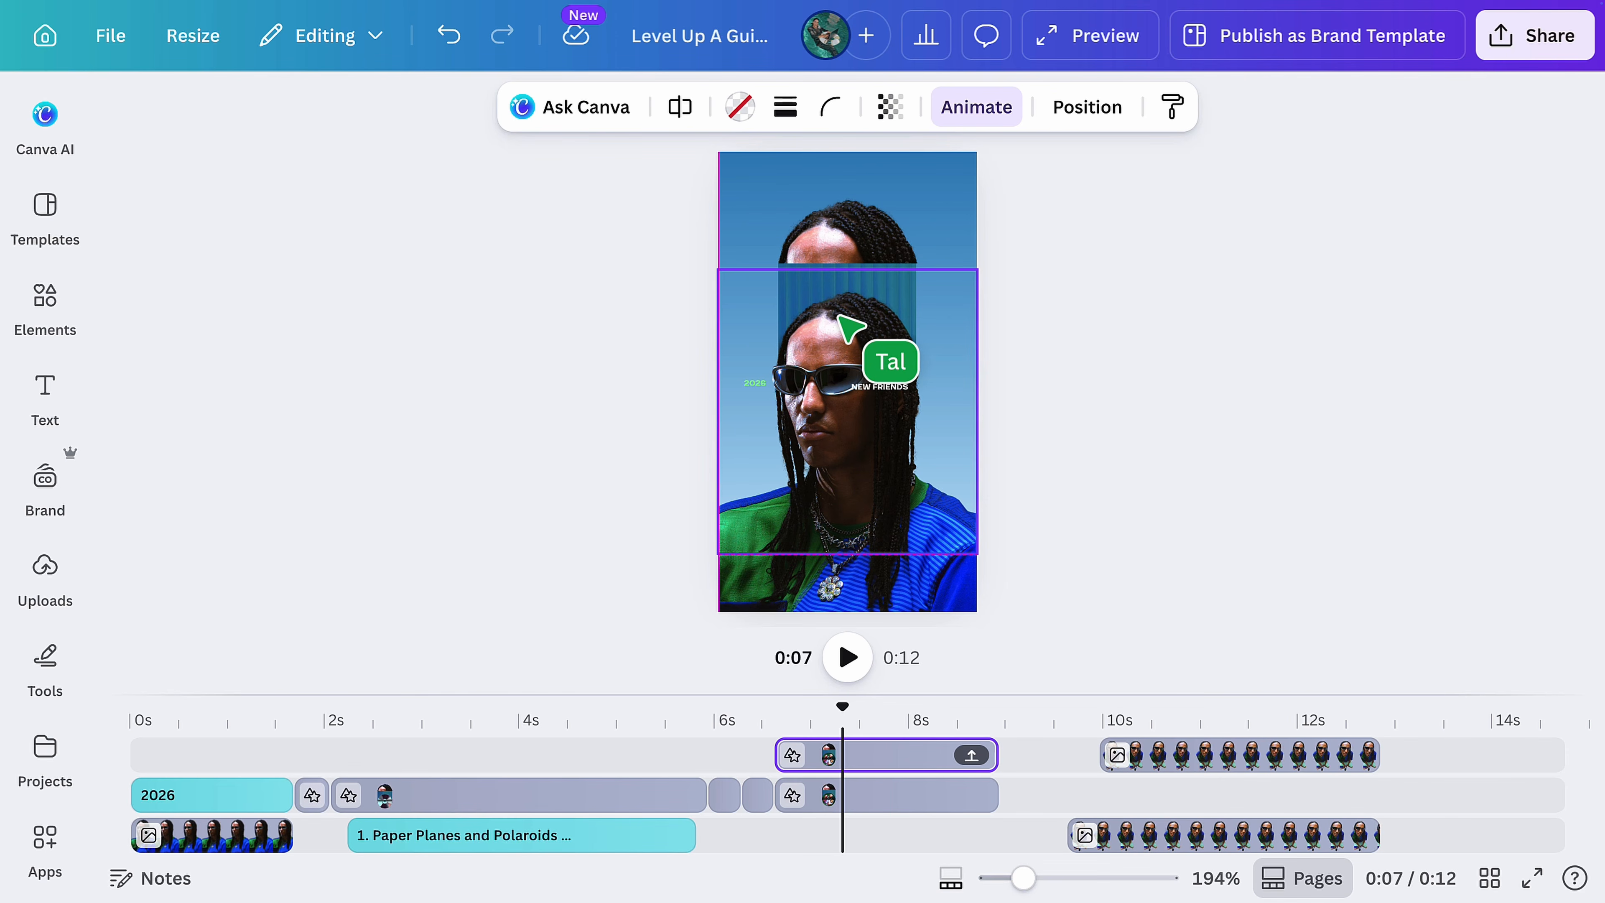
{"action": "left_click_drag", "start_coordinate": [838, 313], "coordinate": [840, 235]}
{"action": "key", "text": "shift"}
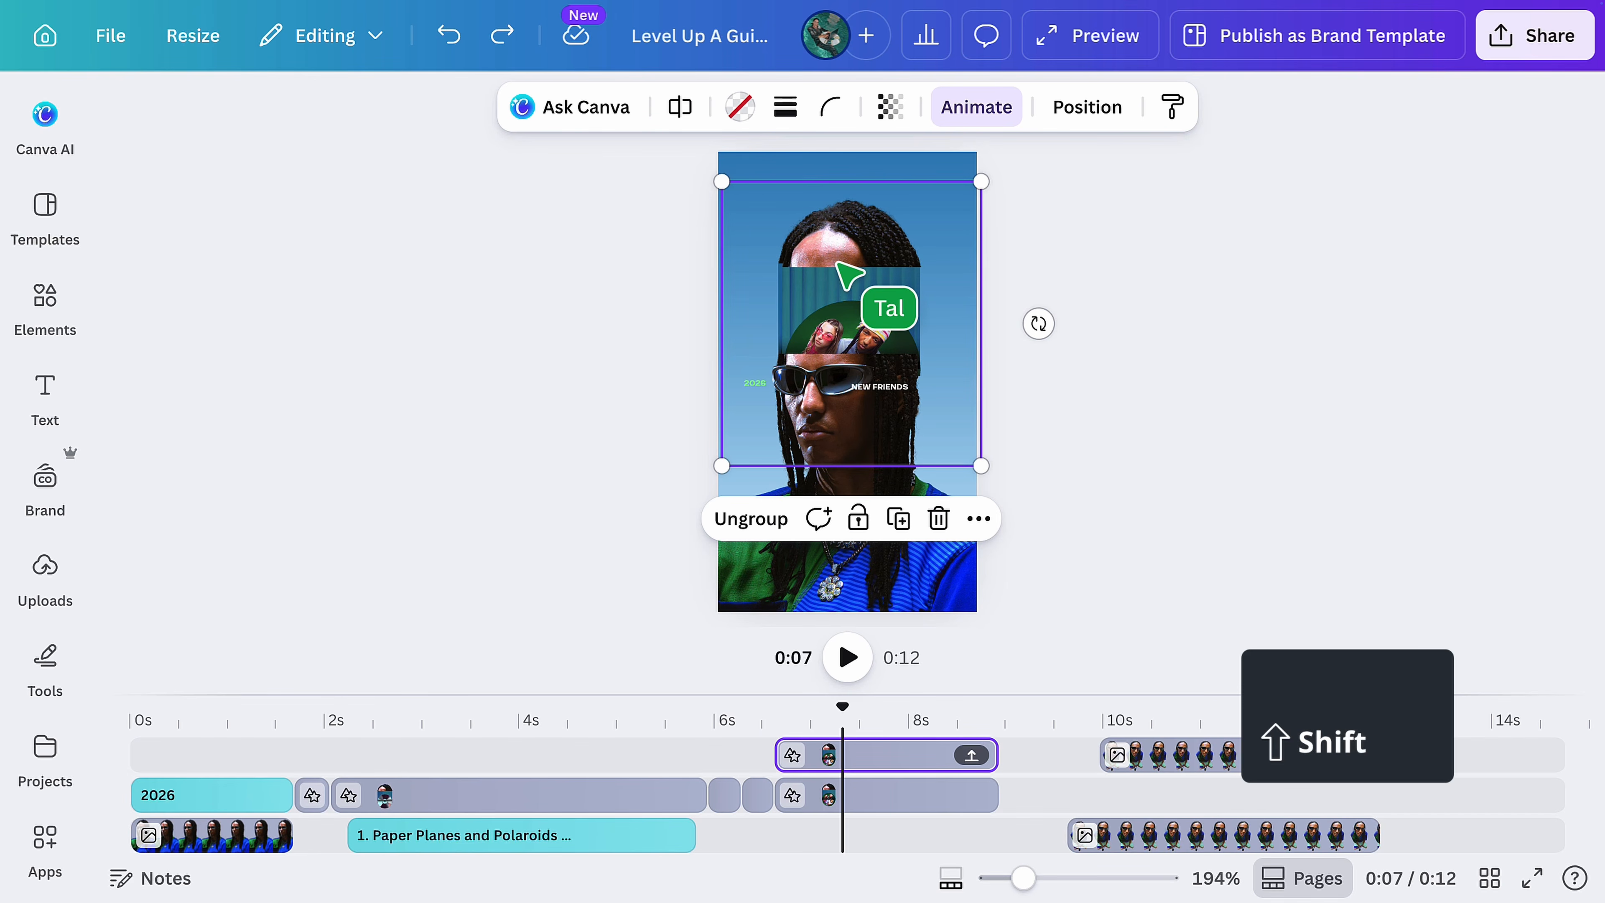
{"action": "left_click_drag", "start_coordinate": [838, 263], "coordinate": [840, 333]}
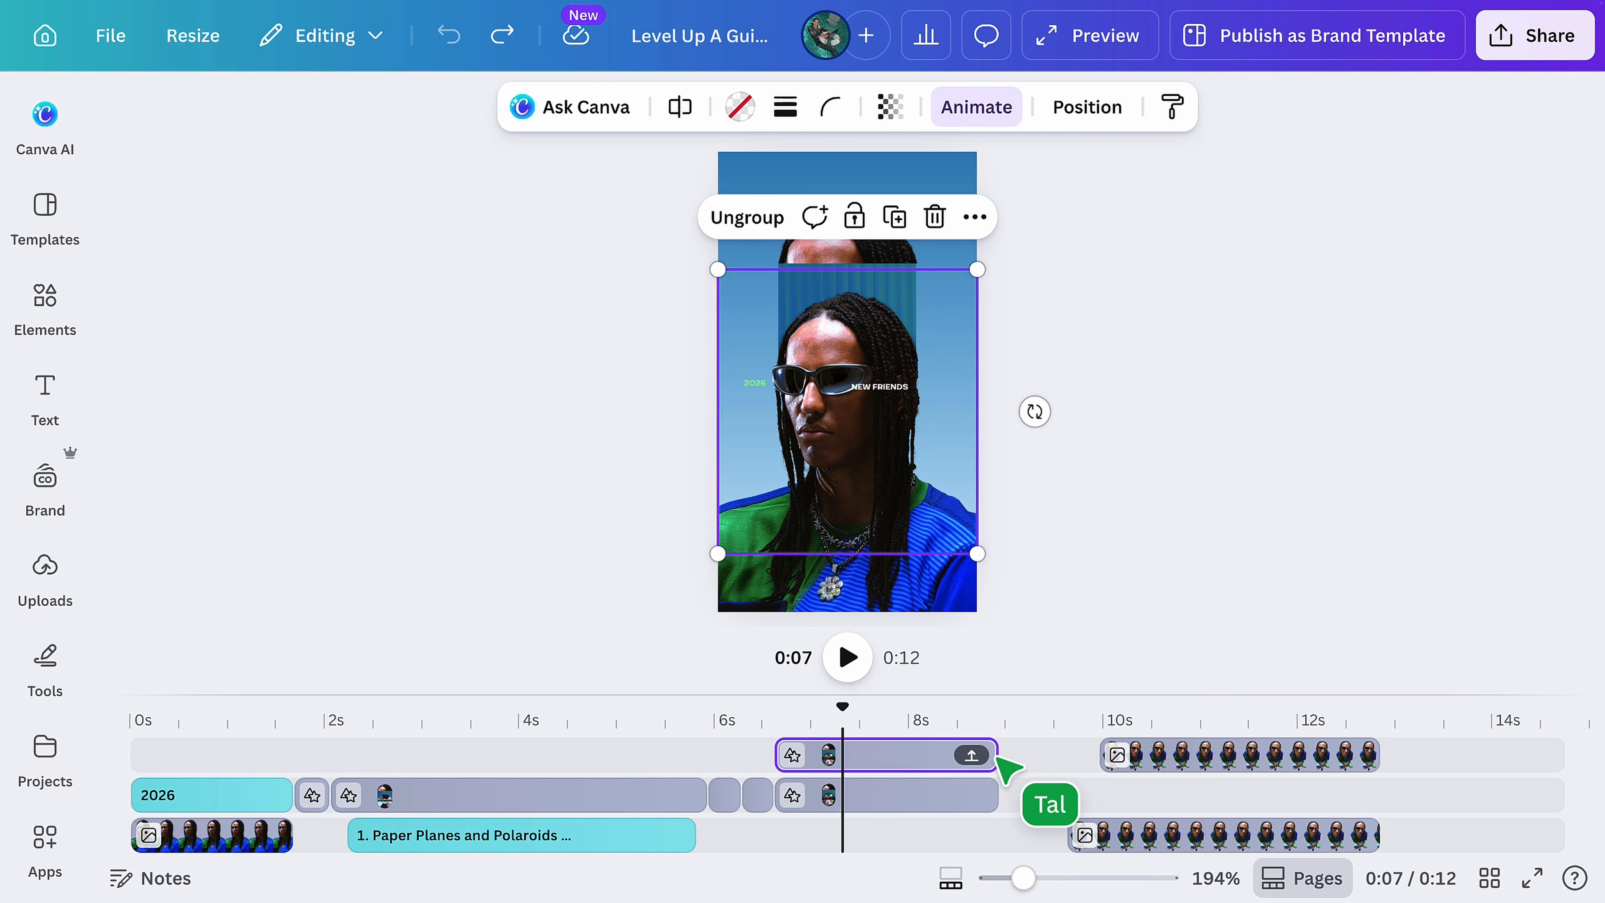
{"action": "left_click_drag", "start_coordinate": [997, 756], "coordinate": [1072, 756]}
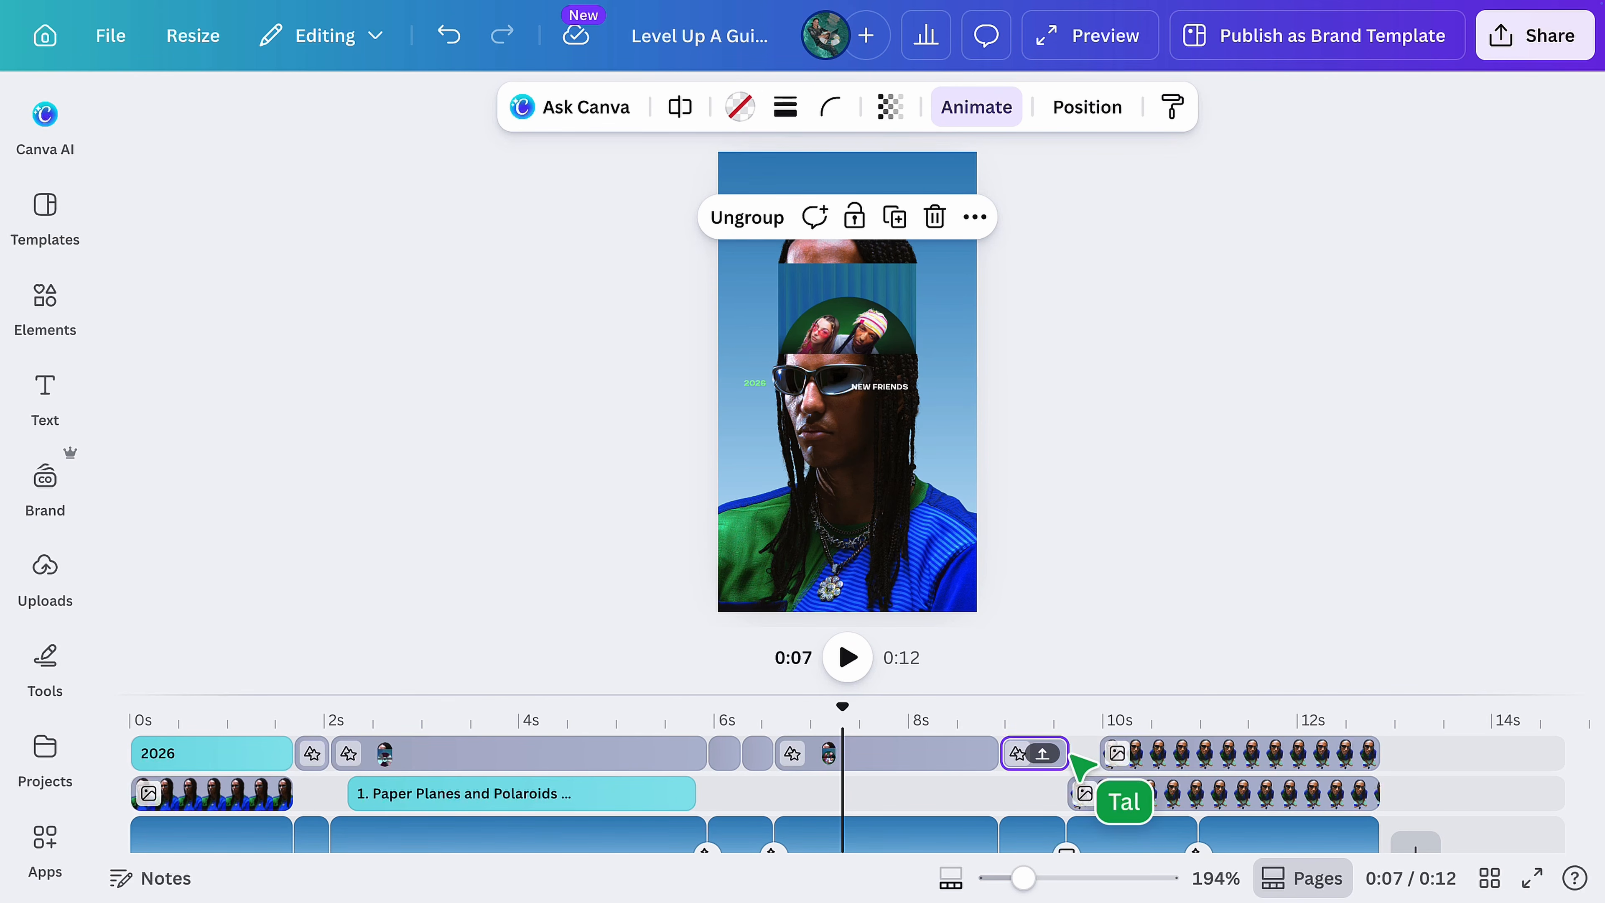
Step: Apply the Match & Move transition between the two pages that meet just before 9 seconds
{"action": "left_click_drag", "start_coordinate": [1023, 878], "coordinate": [1063, 877]}
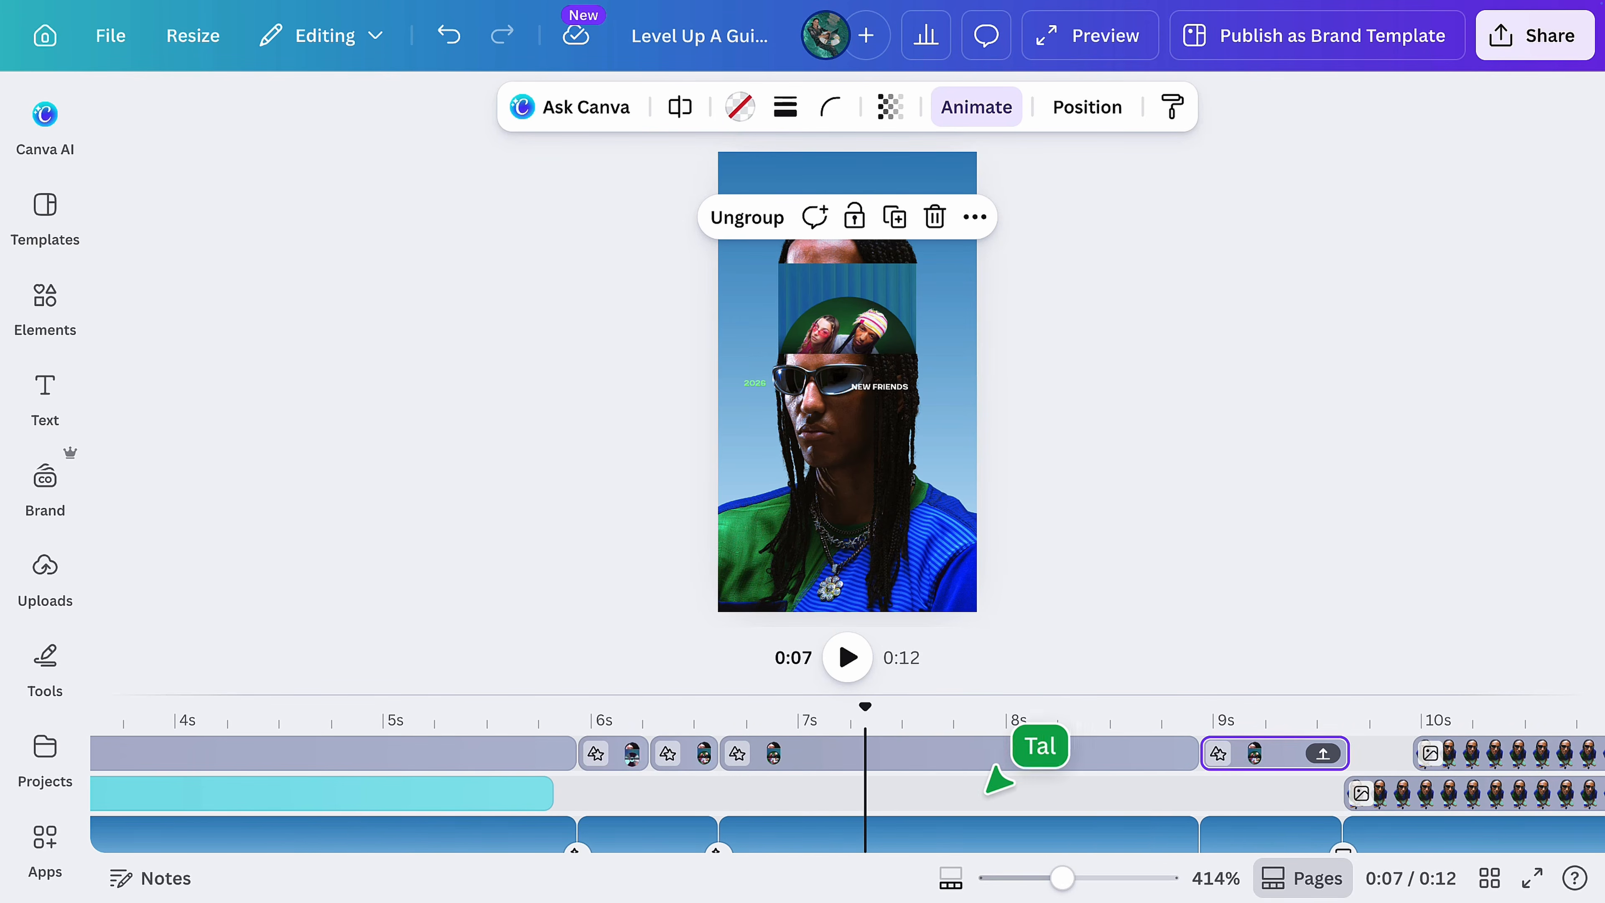
{"action": "scroll", "coordinate": [973, 786], "scroll_direction": "down", "scroll_amount": 2}
{"action": "mouse_move", "coordinate": [1202, 755]}
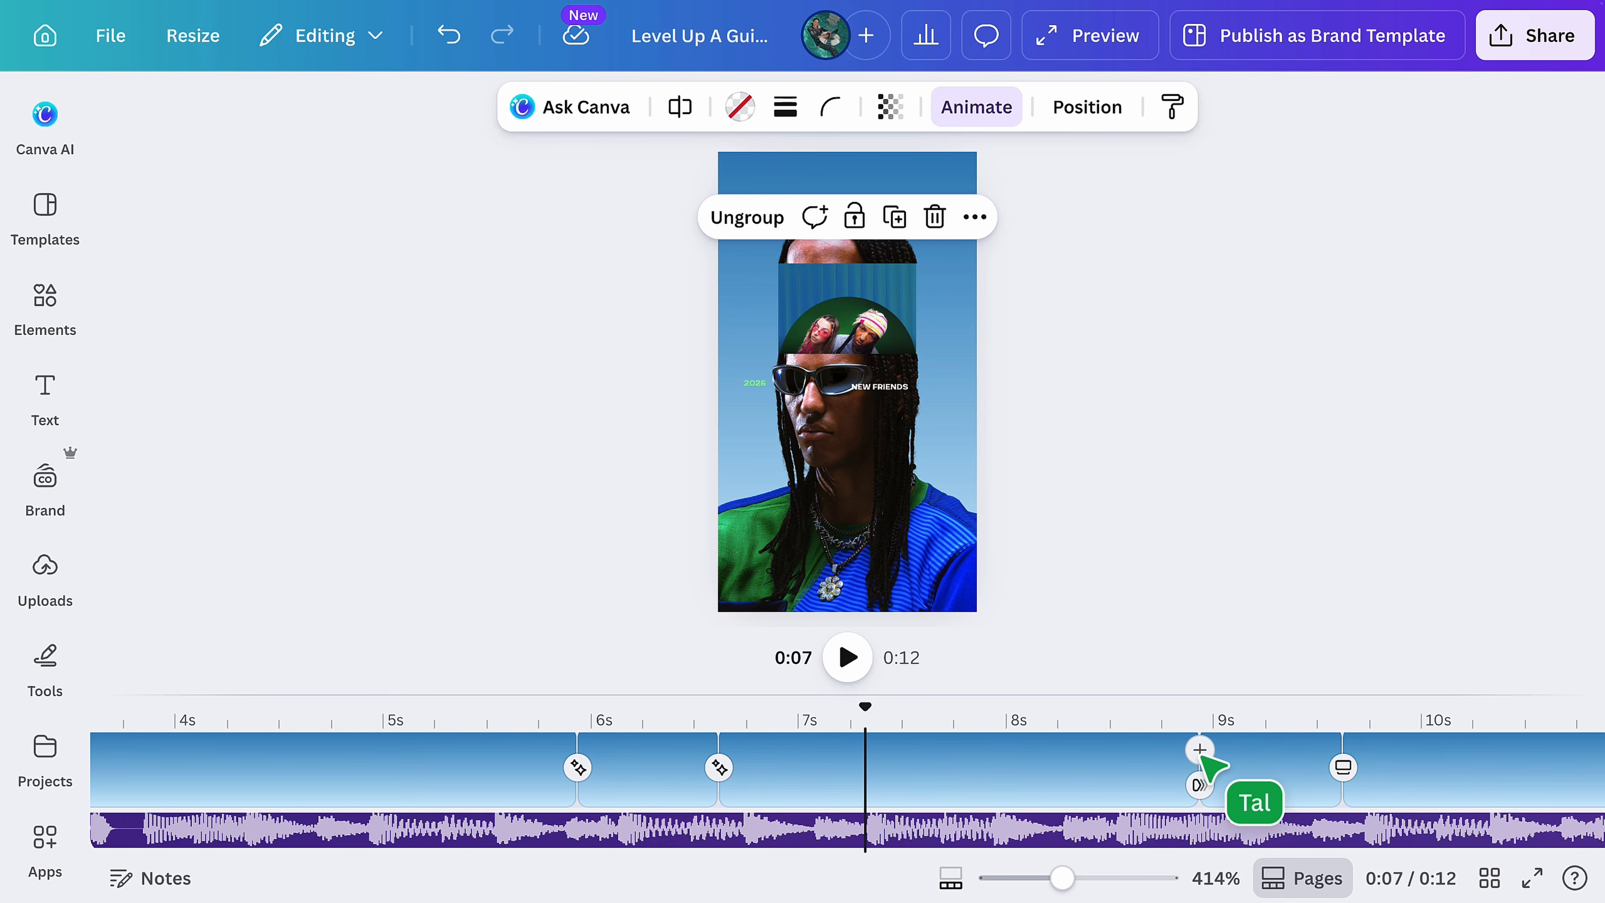
{"action": "left_click", "coordinate": [1199, 784]}
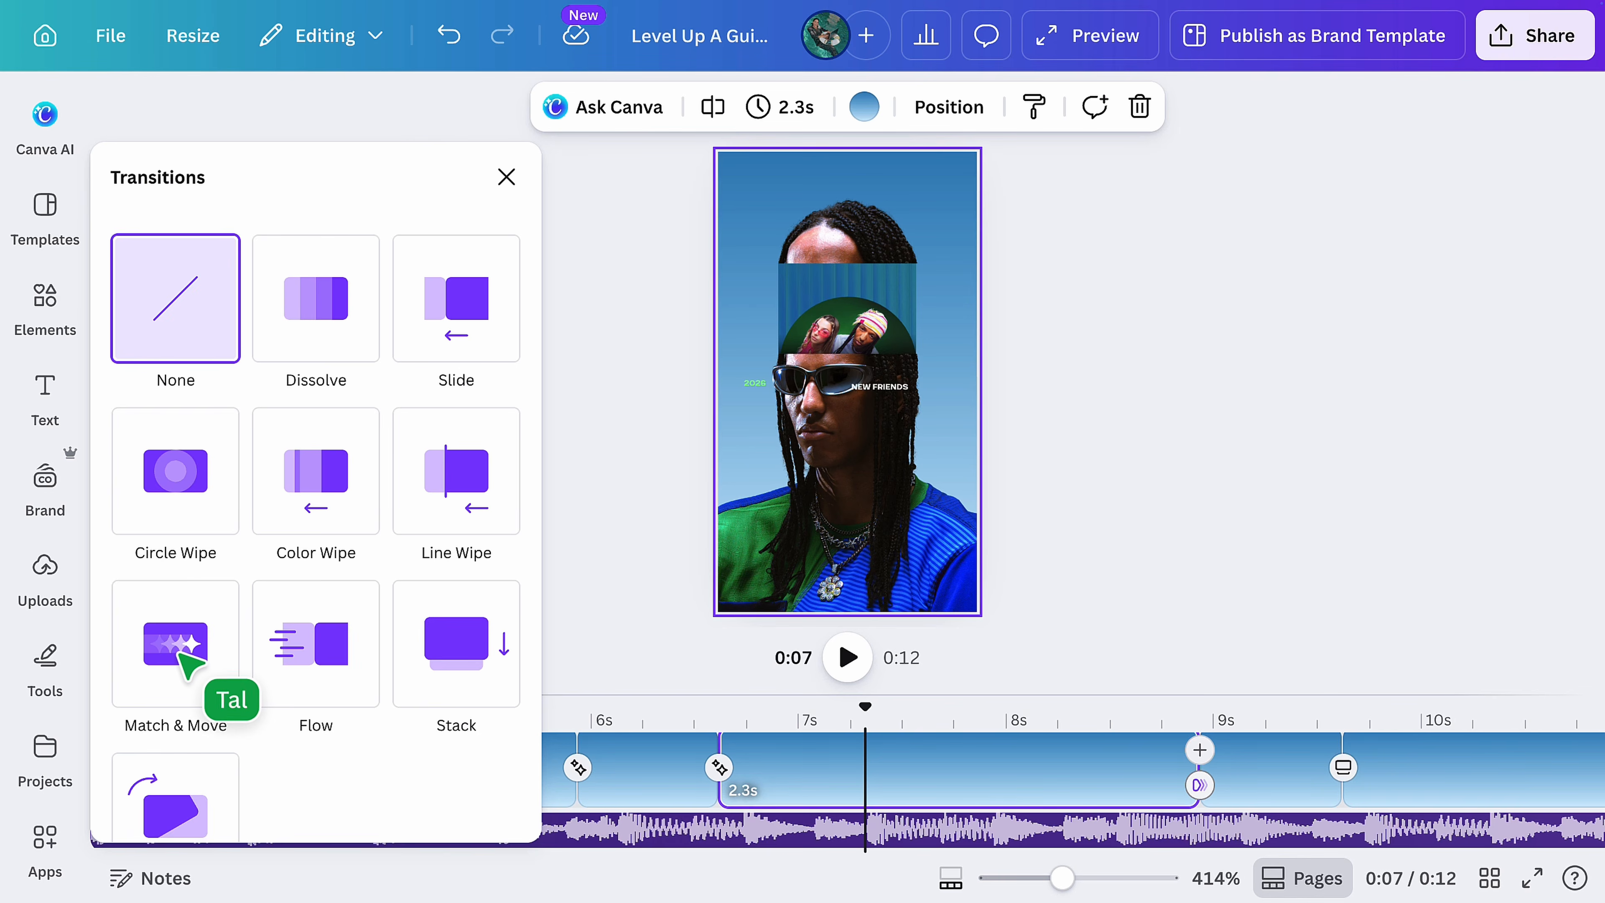
{"action": "left_click", "coordinate": [188, 658]}
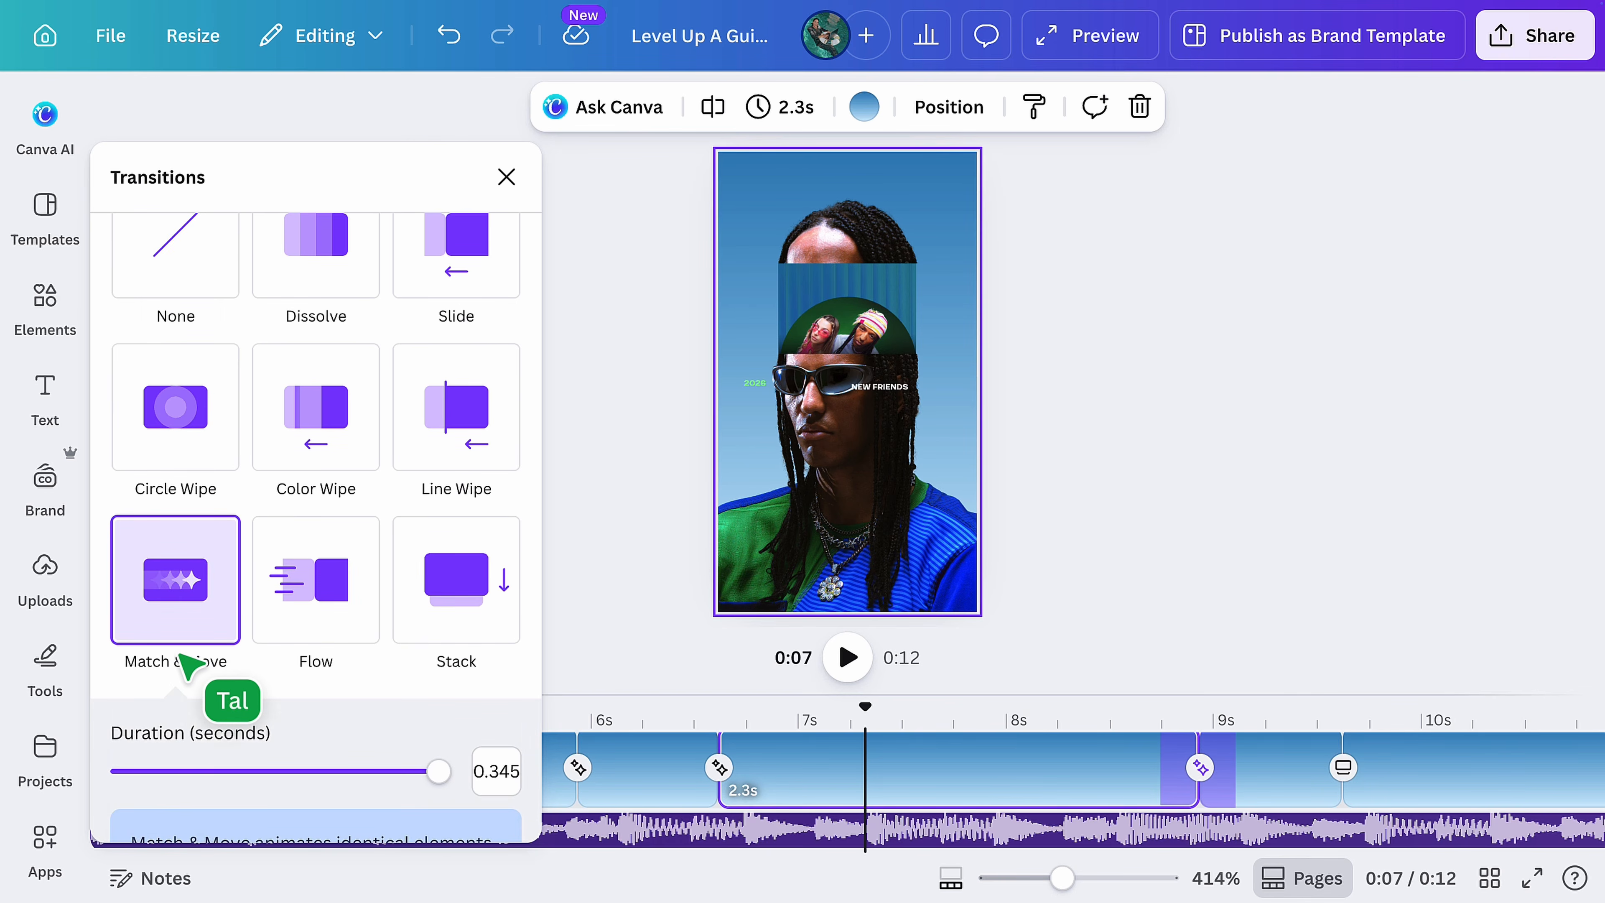
{"action": "left_click", "coordinate": [513, 180]}
Step: Play the video from about 8 seconds to preview the head closing through the new transition
{"action": "left_click", "coordinate": [1041, 711]}
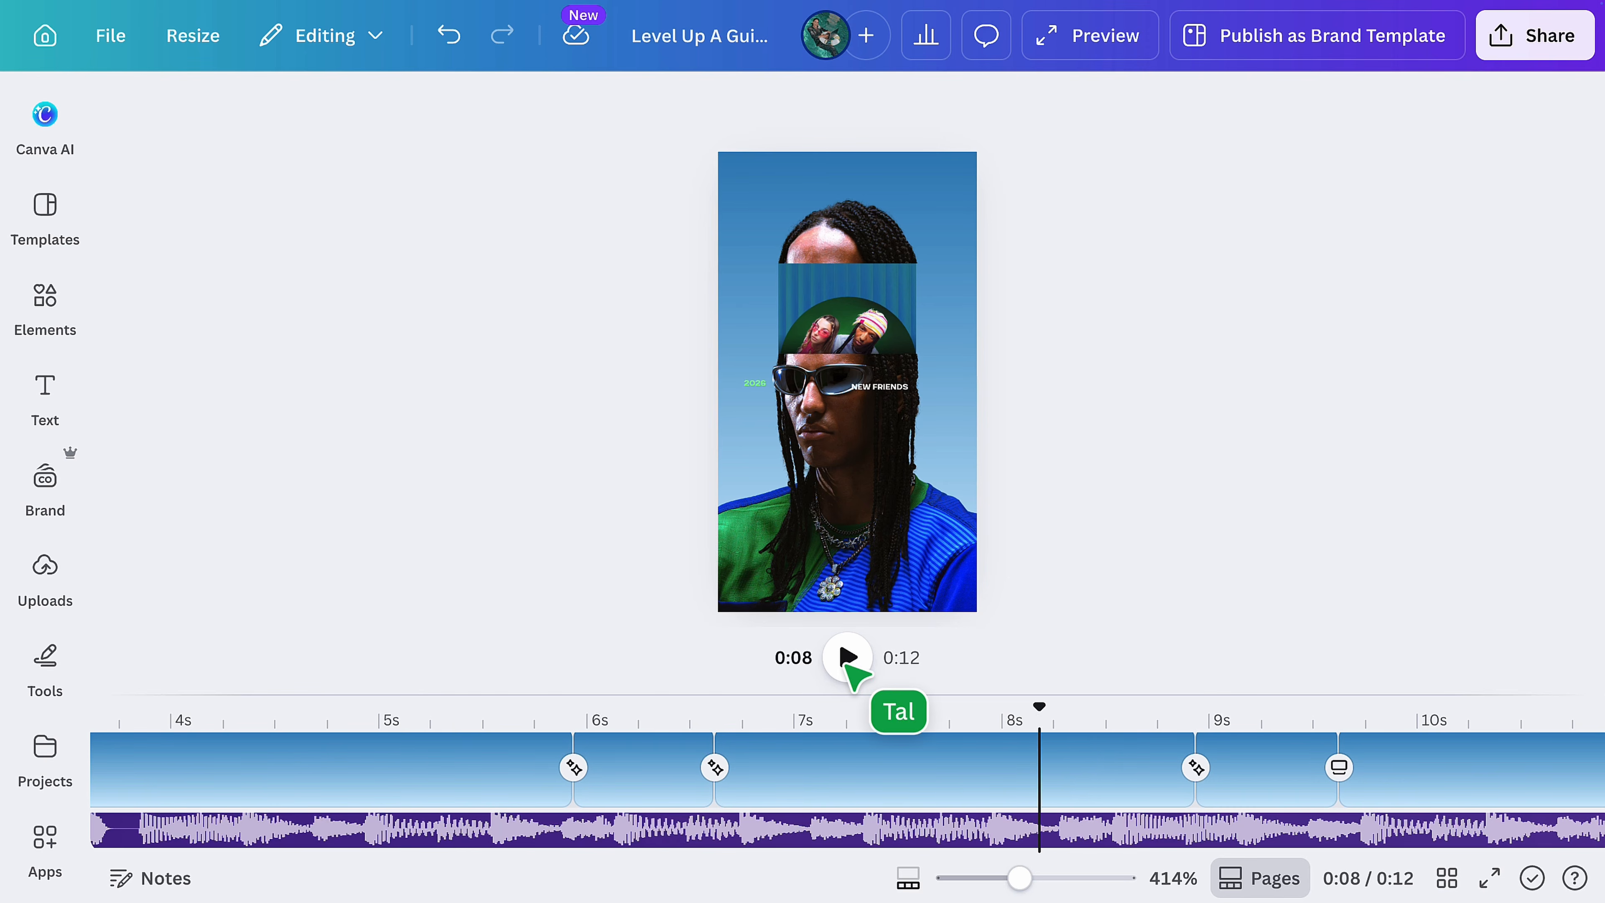
{"action": "left_click", "coordinate": [847, 658]}
{"action": "left_click", "coordinate": [847, 659]}
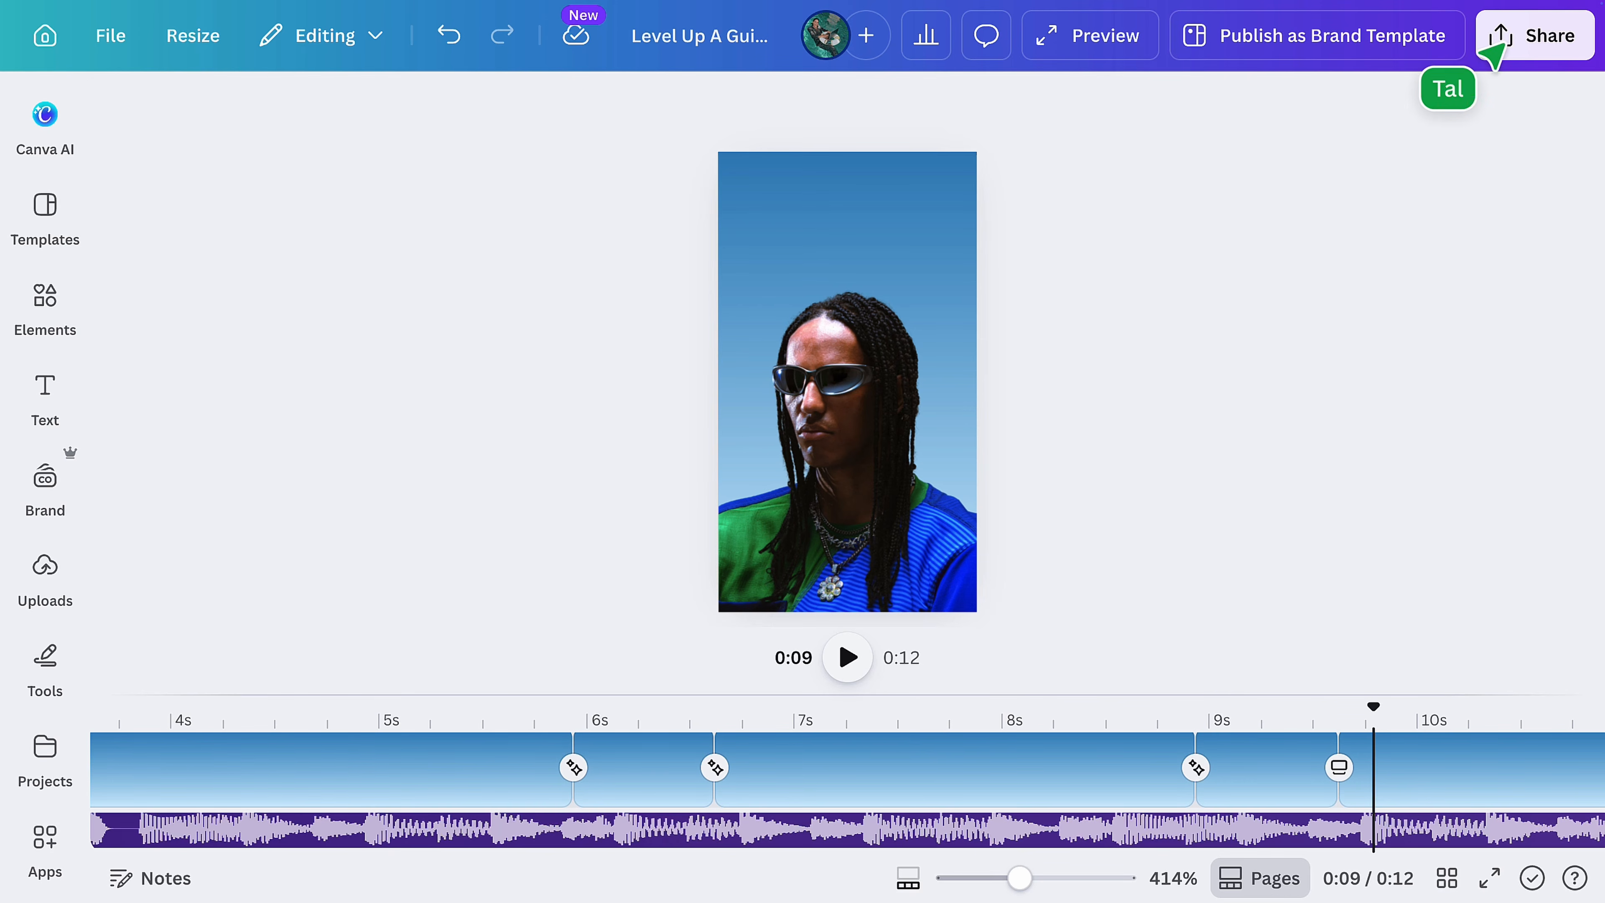
Step: Download the finished design as an MP4 Video at 1080p quality
{"action": "left_click", "coordinate": [1494, 49]}
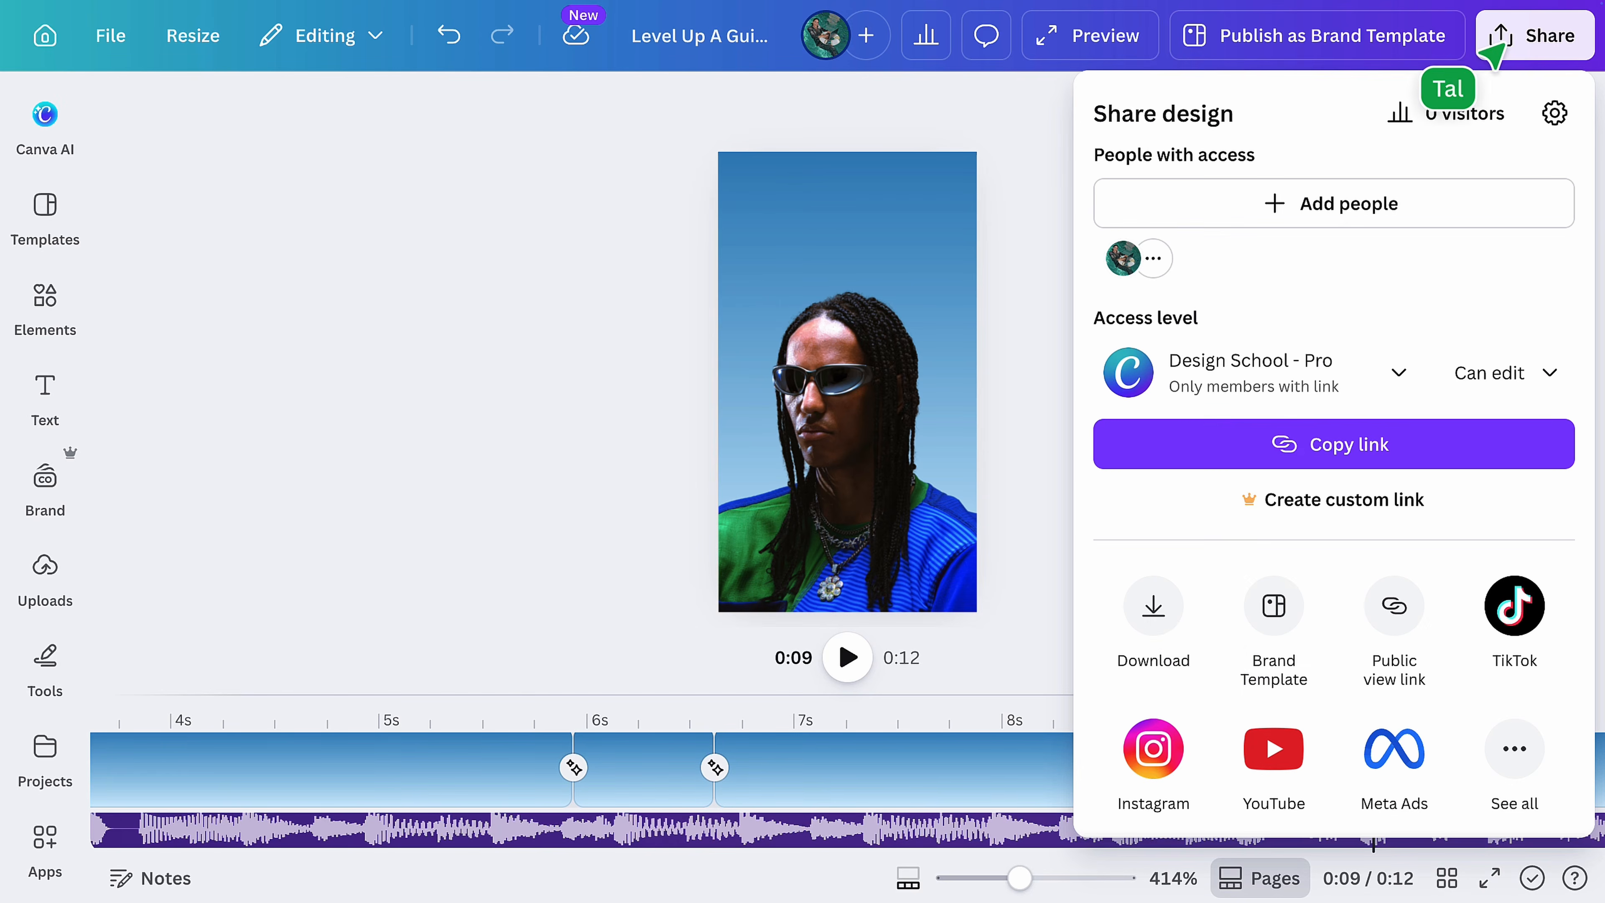
{"action": "left_click", "coordinate": [1153, 608]}
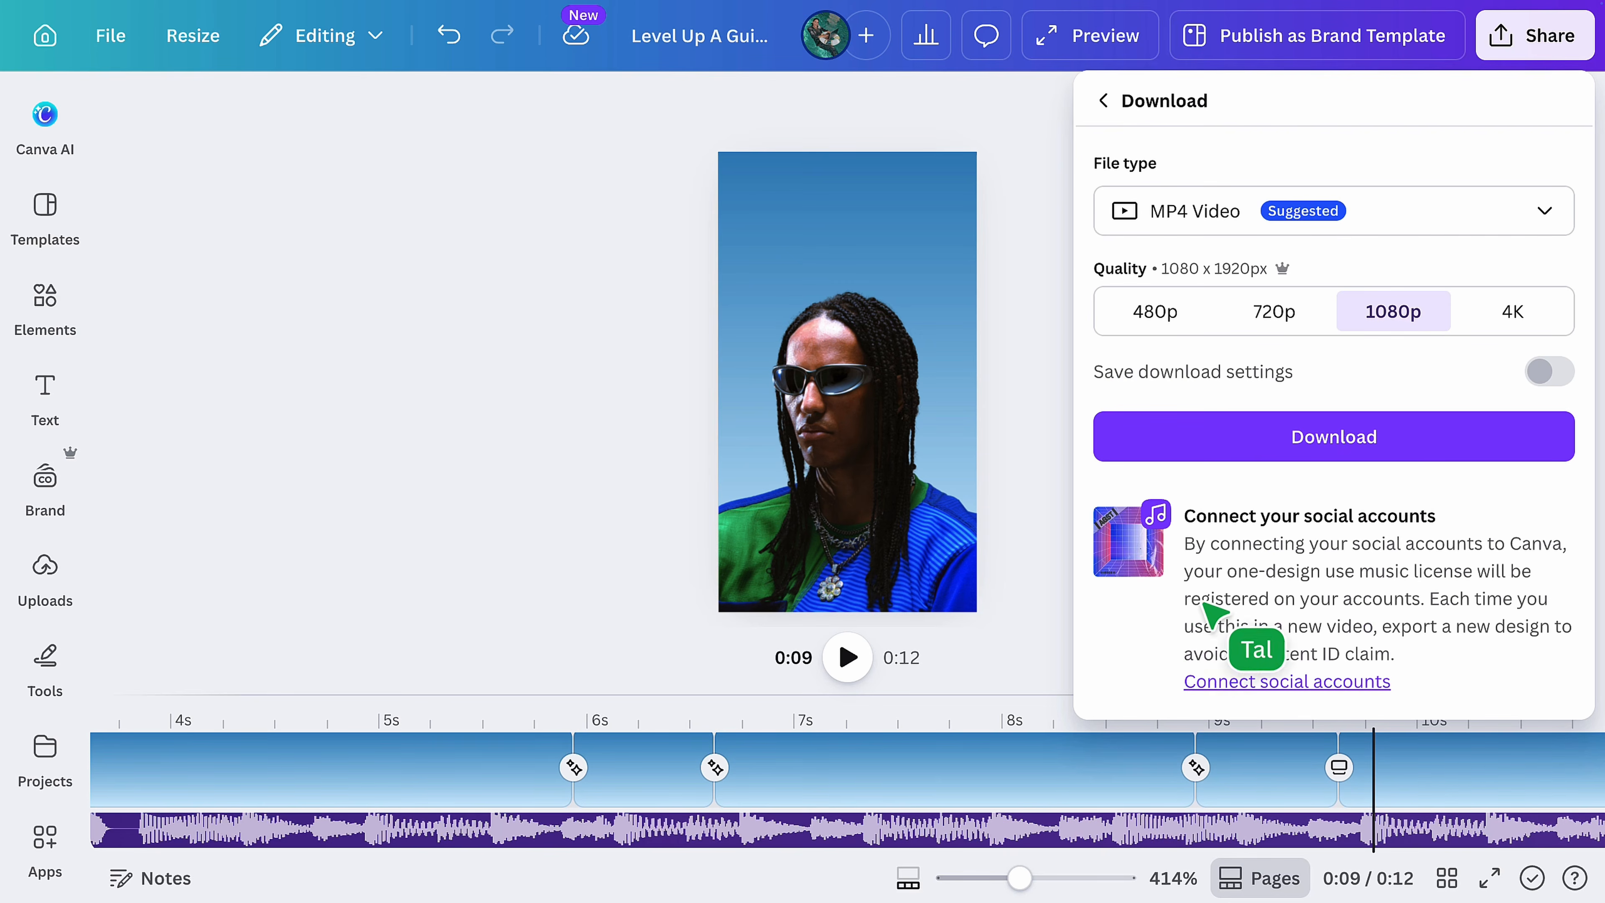
{"action": "left_click", "coordinate": [1345, 443]}
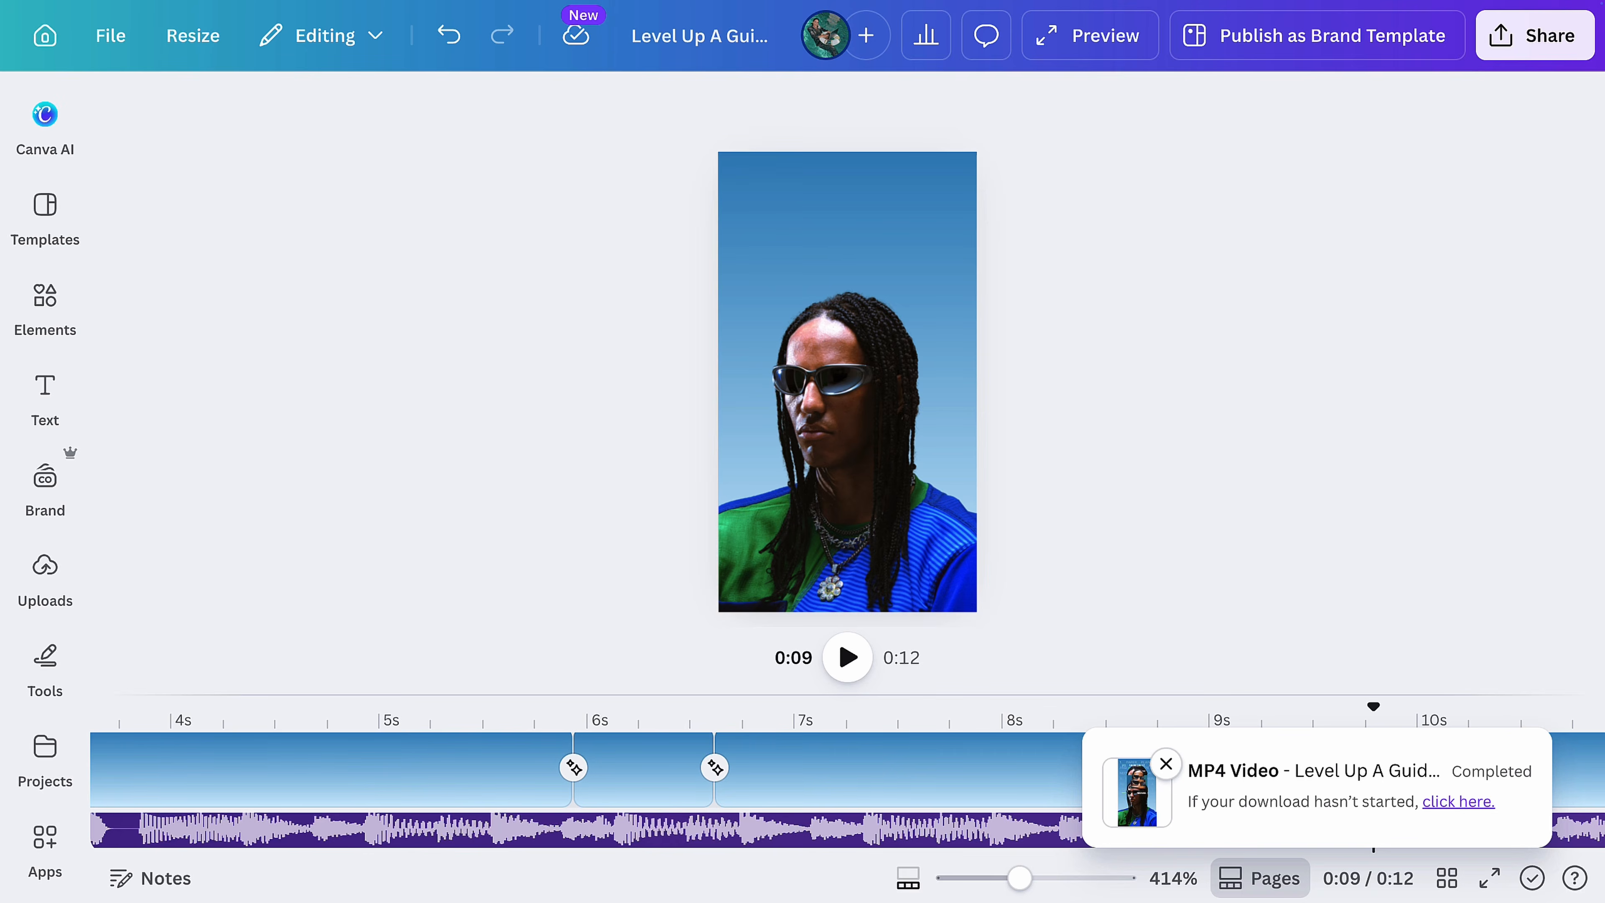